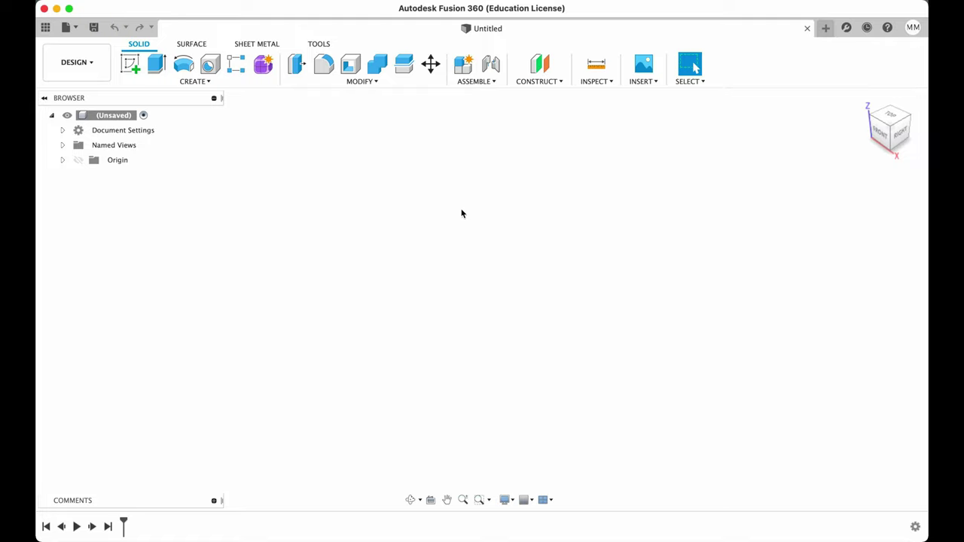
# - Start a sketch on the horizontal XY plane and draw a horizontal 22.5 mm construction line along the X axis
pyautogui.click(130, 63)
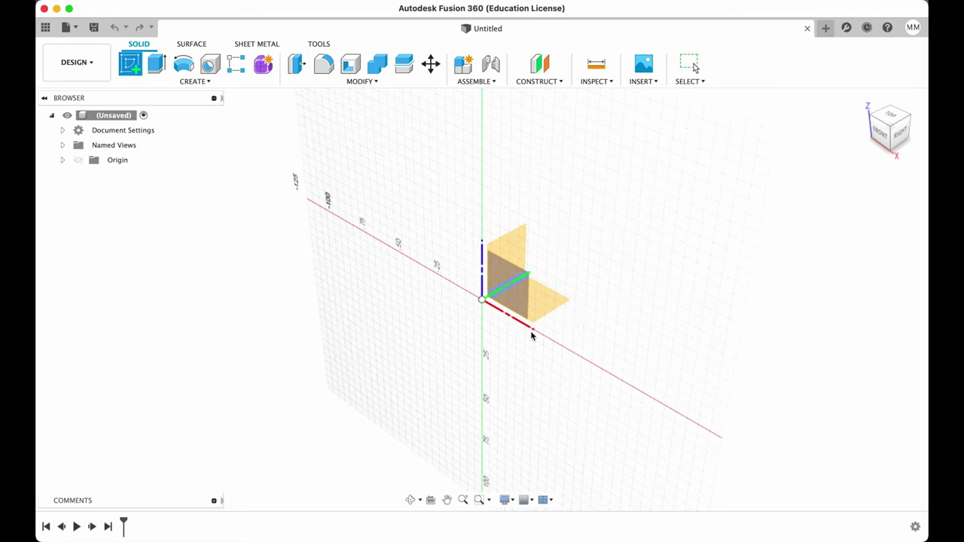
pyautogui.click(528, 320)
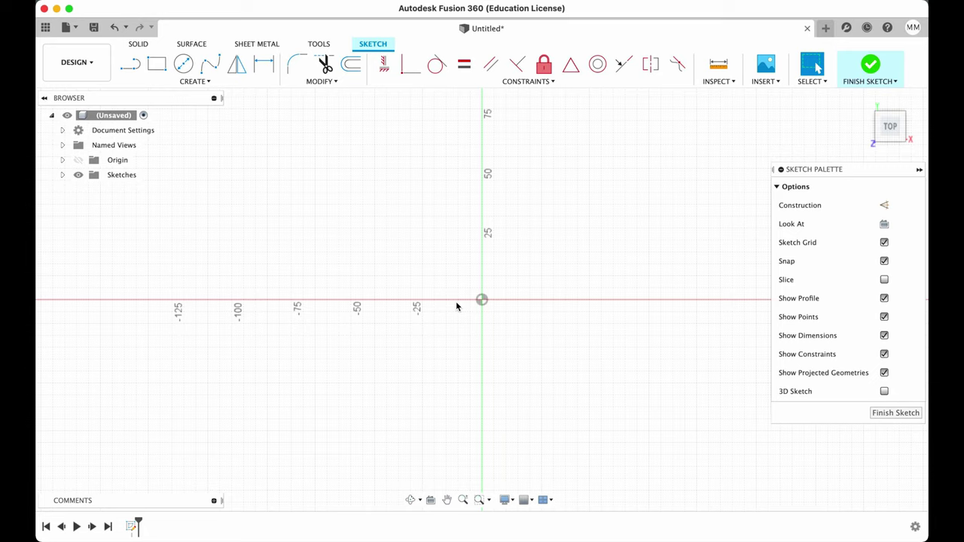
pyautogui.click(883, 205)
pyautogui.click(129, 64)
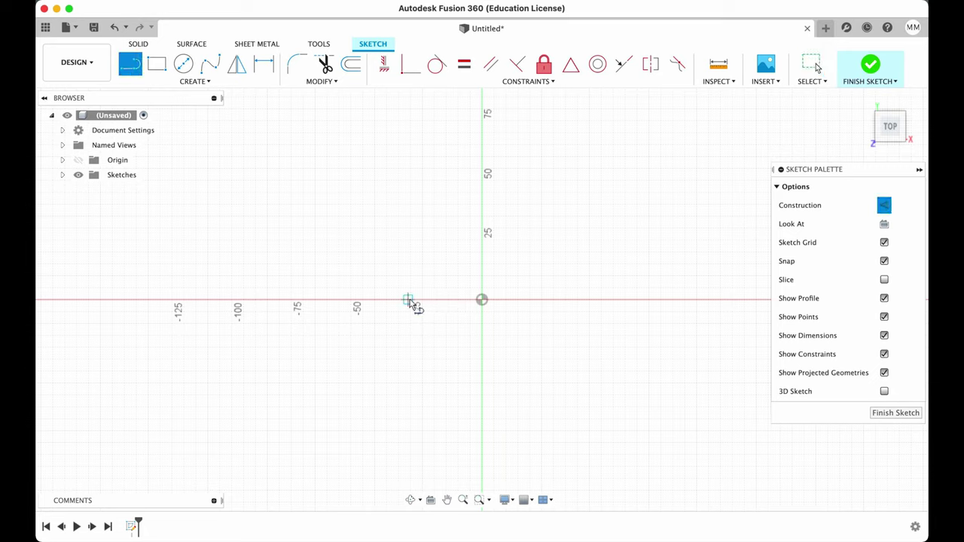
pyautogui.click(408, 300)
pyautogui.write('22')
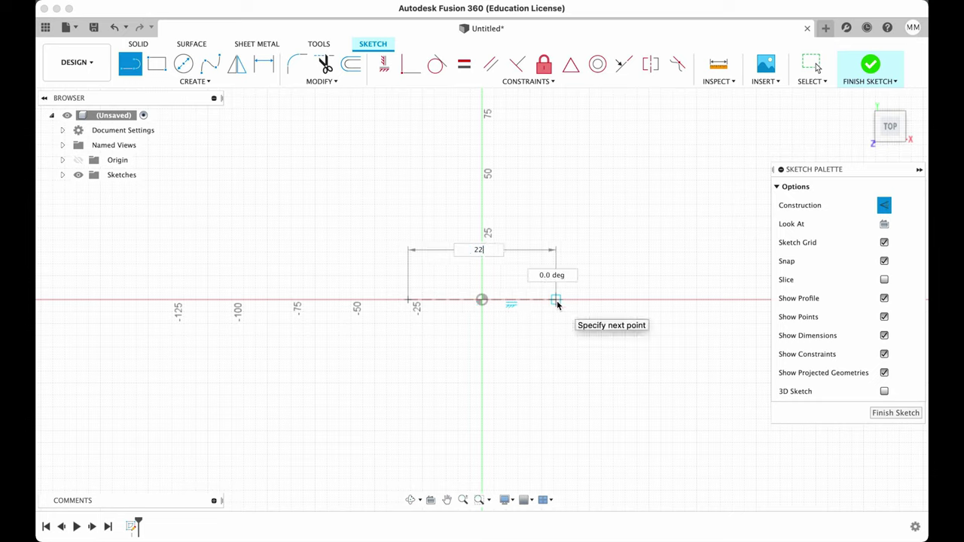
pyautogui.press('Tab')
pyautogui.write('.5')
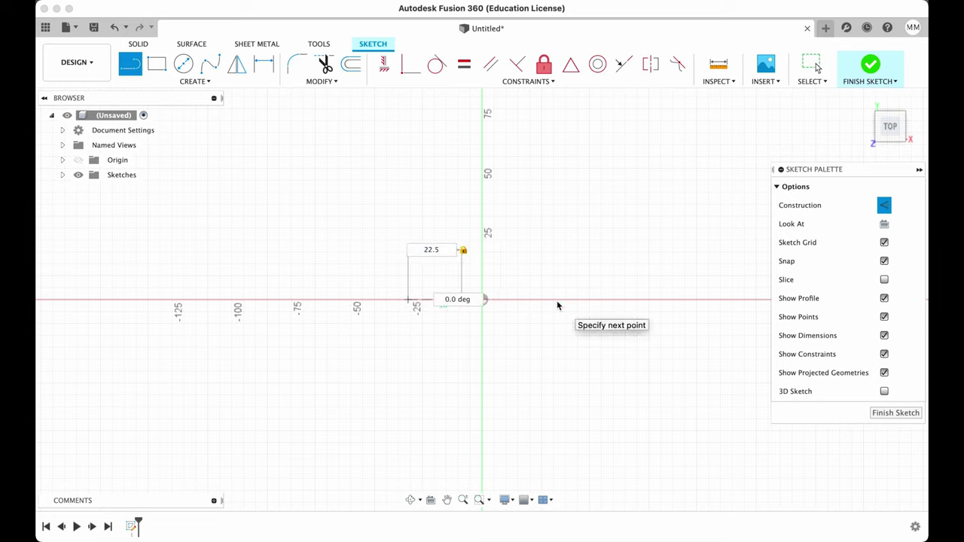
pyautogui.press('Return')
pyautogui.press('Return')
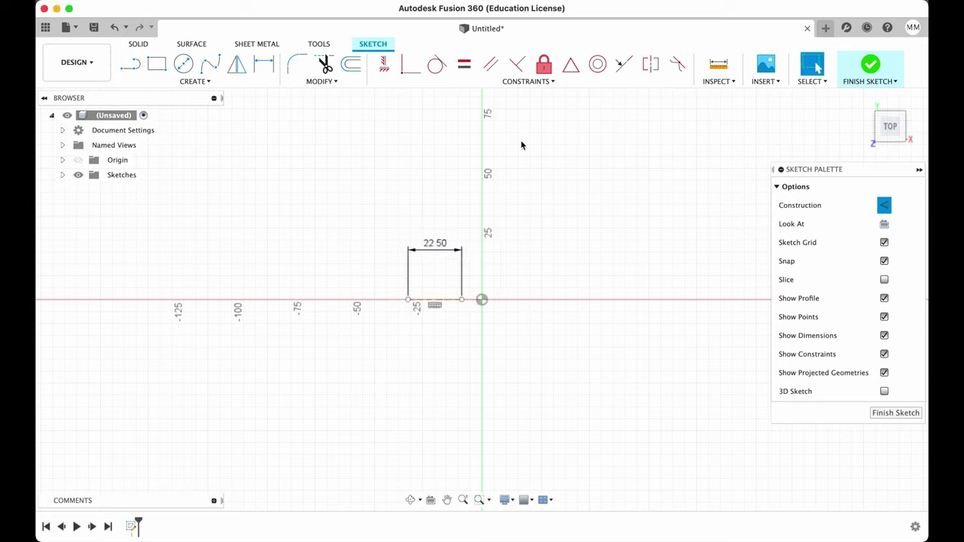
# - Constrain the horizontal construction line's midpoint to the sketch origin
pyautogui.click(571, 72)
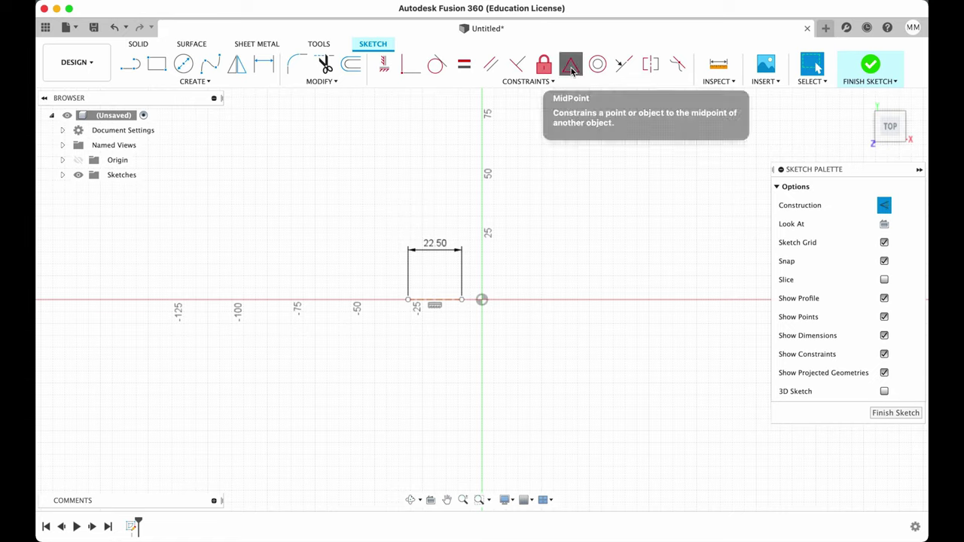
pyautogui.click(446, 302)
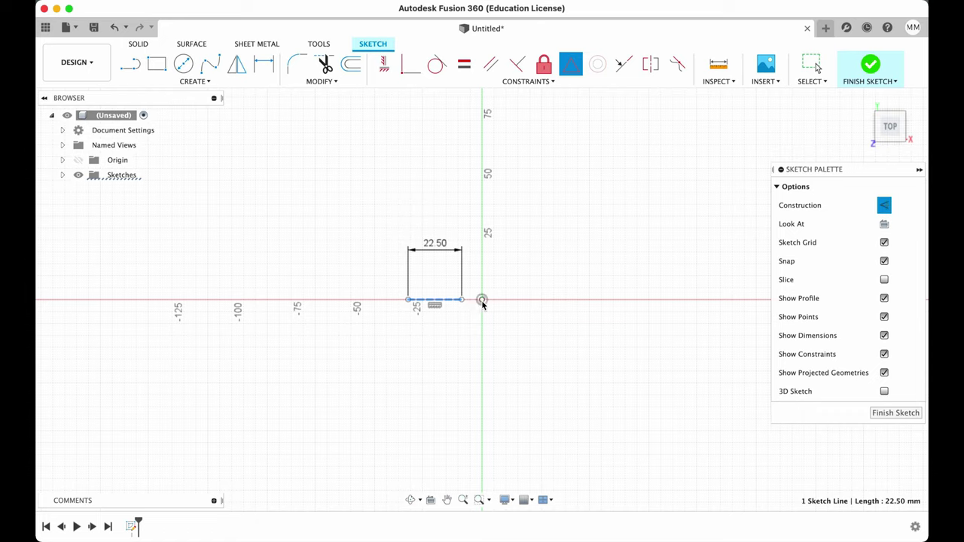
pyautogui.click(482, 300)
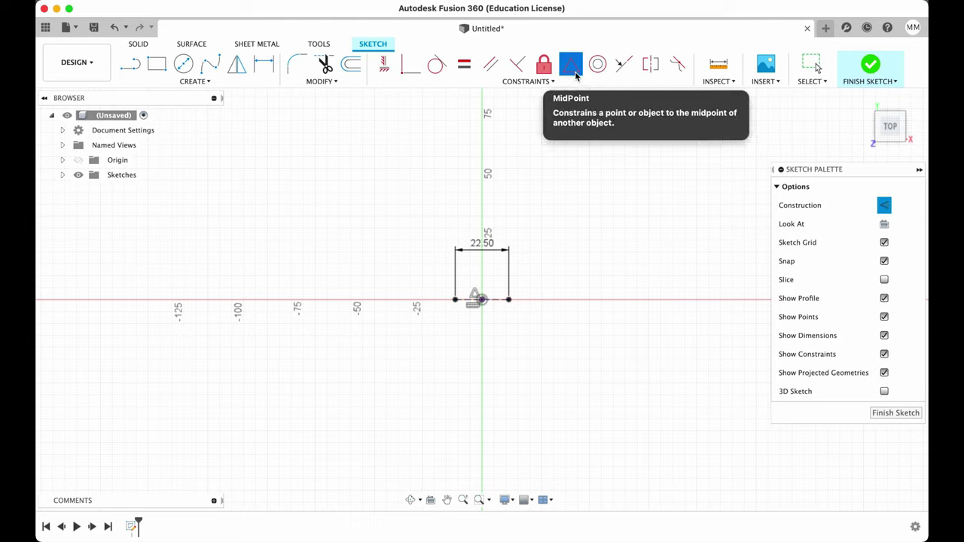
pyautogui.press('Escape')
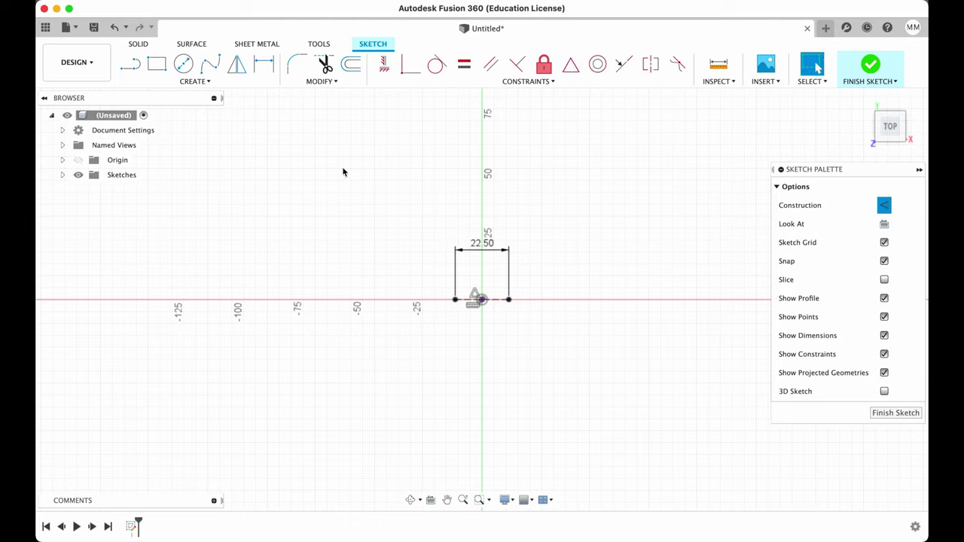
# - Draw a vertical 11.5 mm construction line along the Y axis, crossing the origin
pyautogui.click(130, 64)
pyautogui.scroll(5, 482, 290)
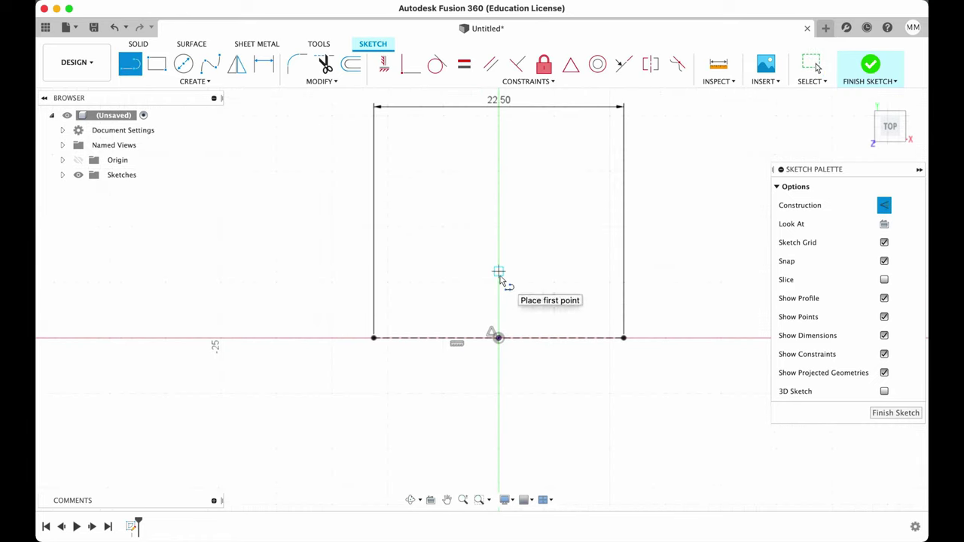
pyautogui.click(498, 338)
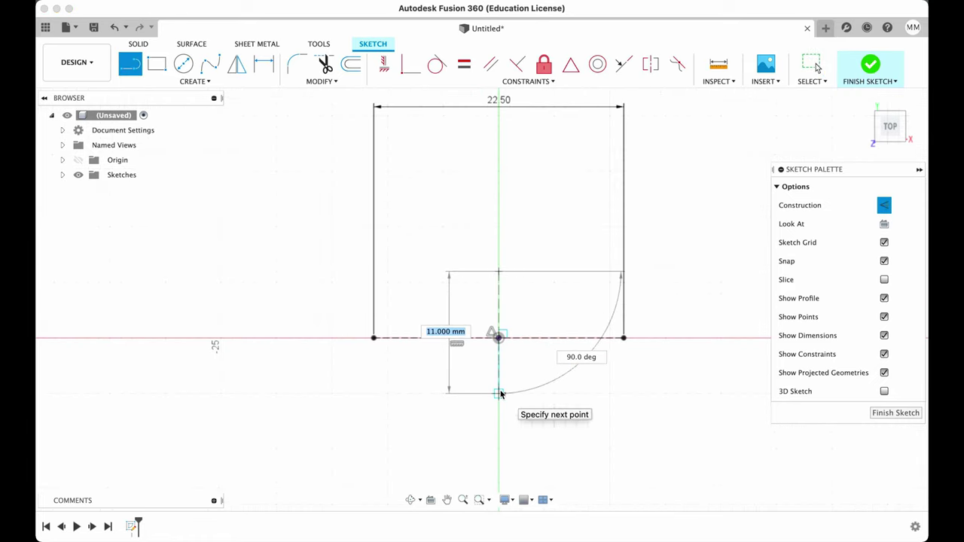
pyautogui.write('11.5')
pyautogui.press('Tab')
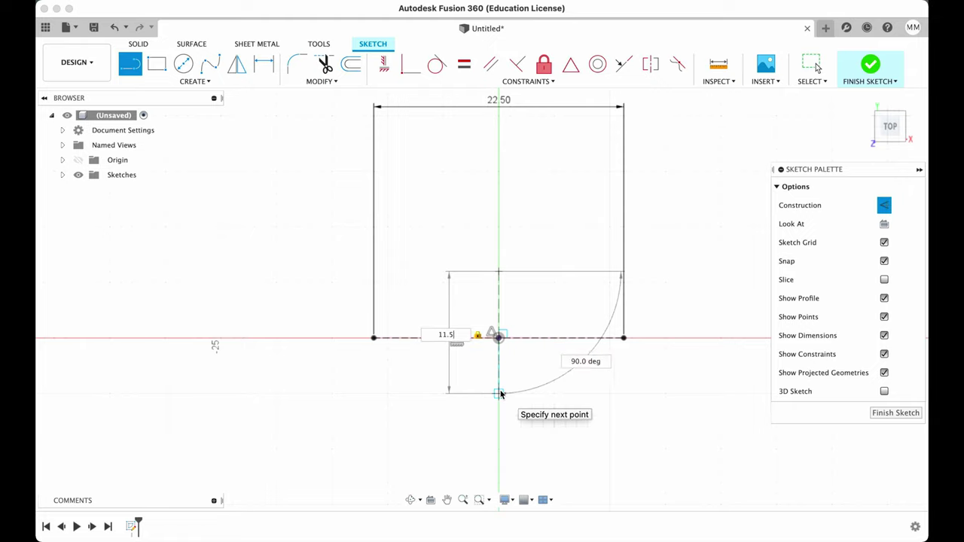
pyautogui.press('Return')
pyautogui.press('Escape')
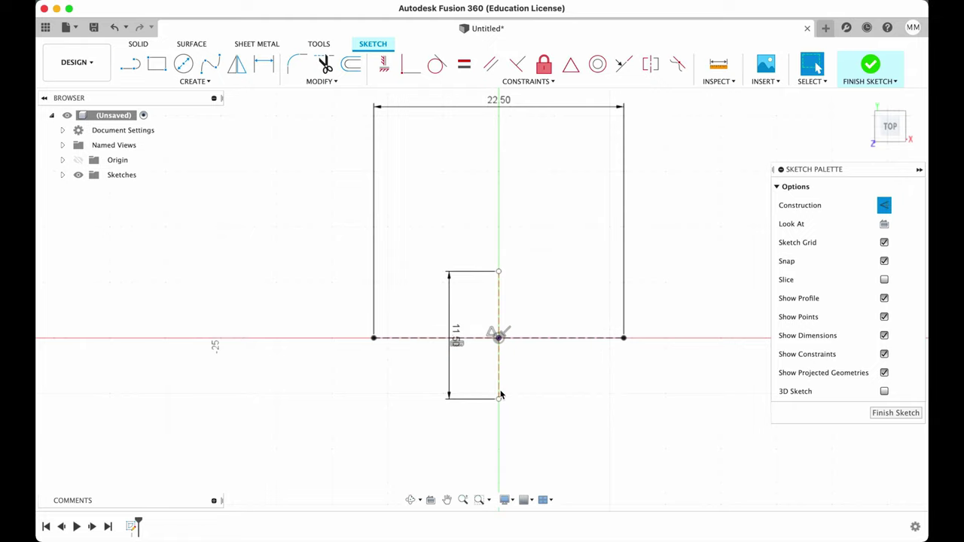
# - Constrain the vertical construction line's midpoint to the origin
pyautogui.click(571, 64)
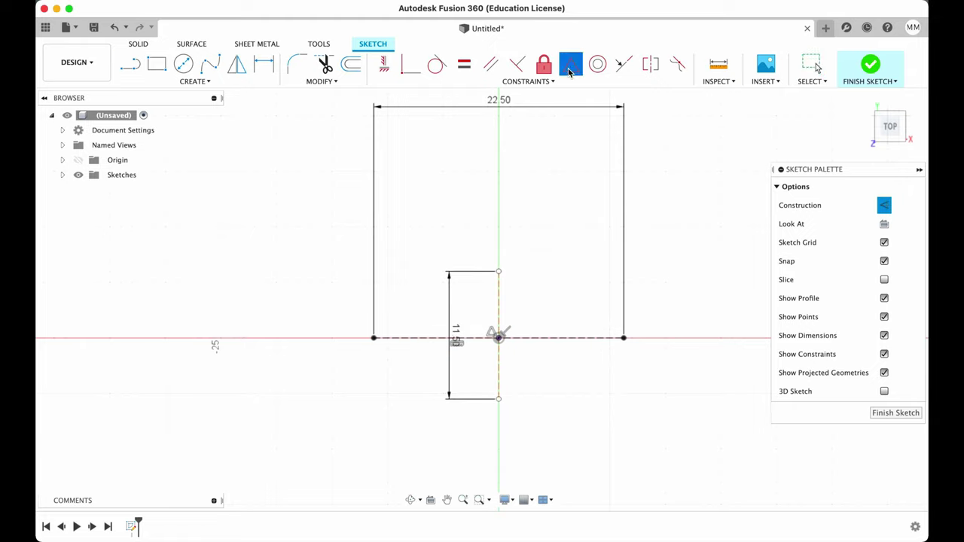
pyautogui.click(499, 306)
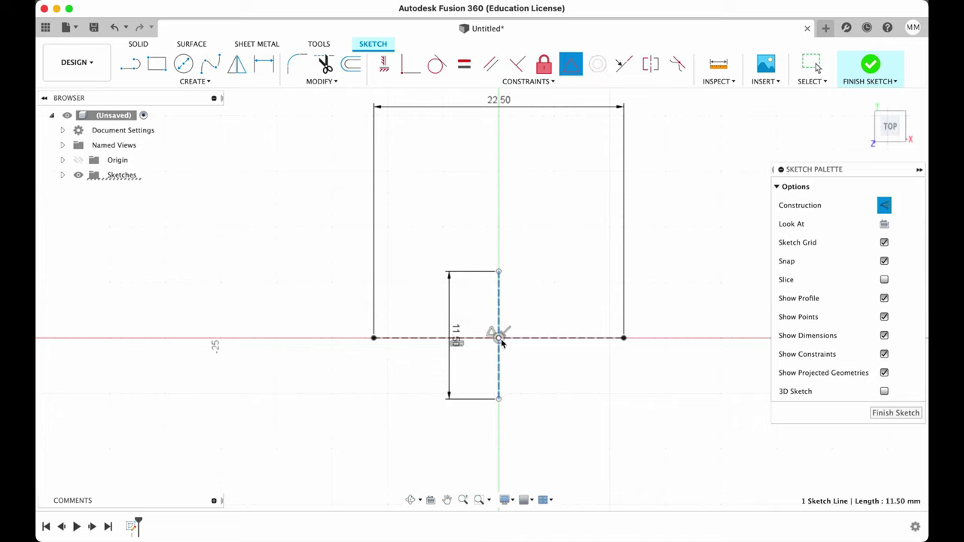
pyautogui.click(501, 340)
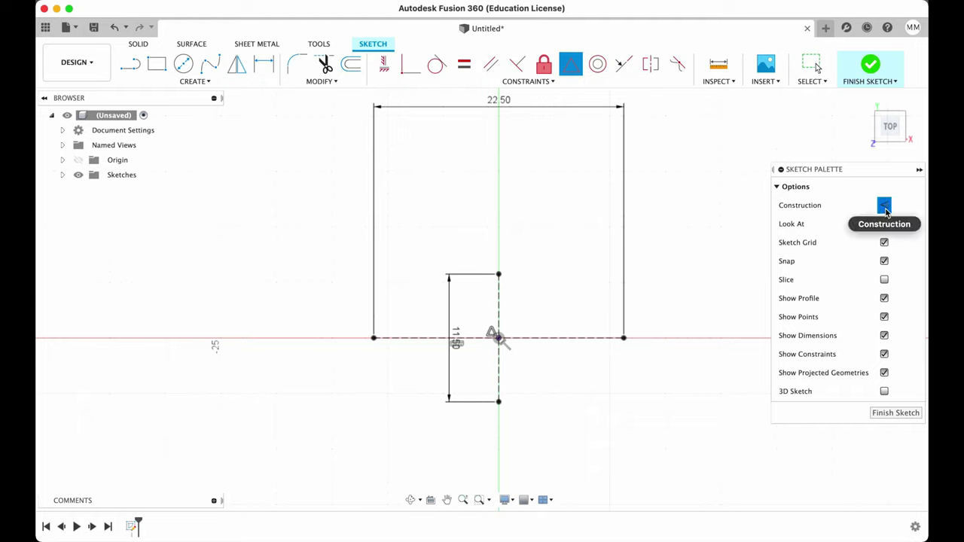
# - Draw a regular, non-construction ellipse centred on the origin through the ends of both construction lines, and finish the sketch
pyautogui.click(202, 83)
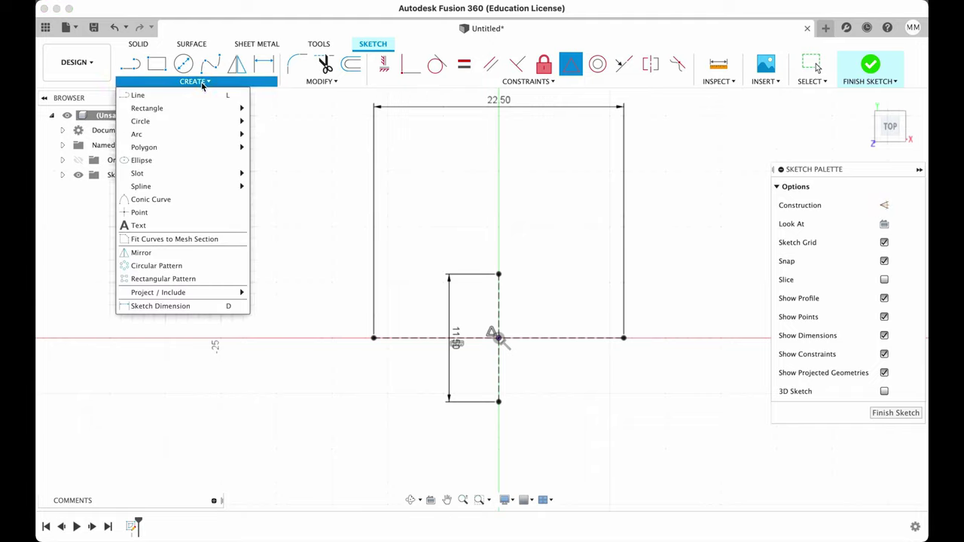
pyautogui.click(146, 164)
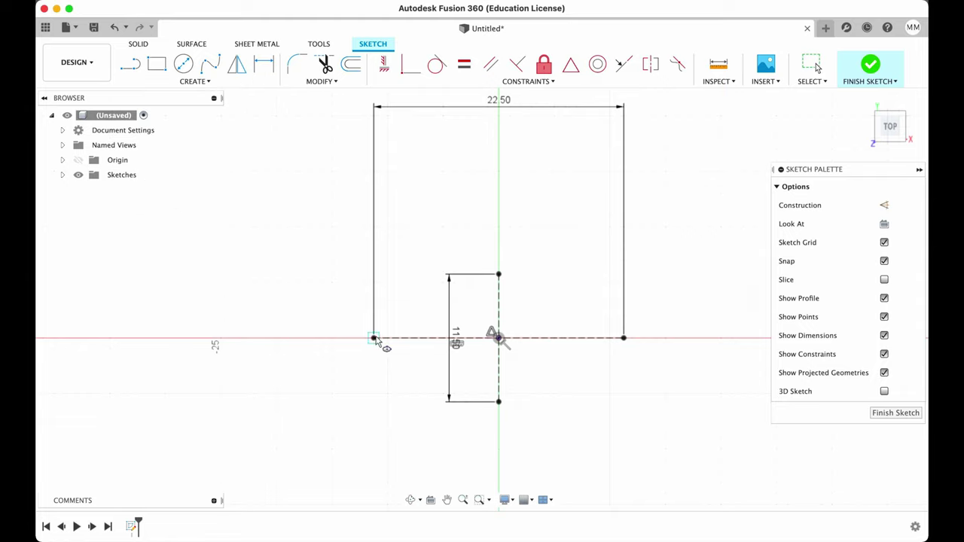
pyautogui.click(499, 337)
pyautogui.click(624, 338)
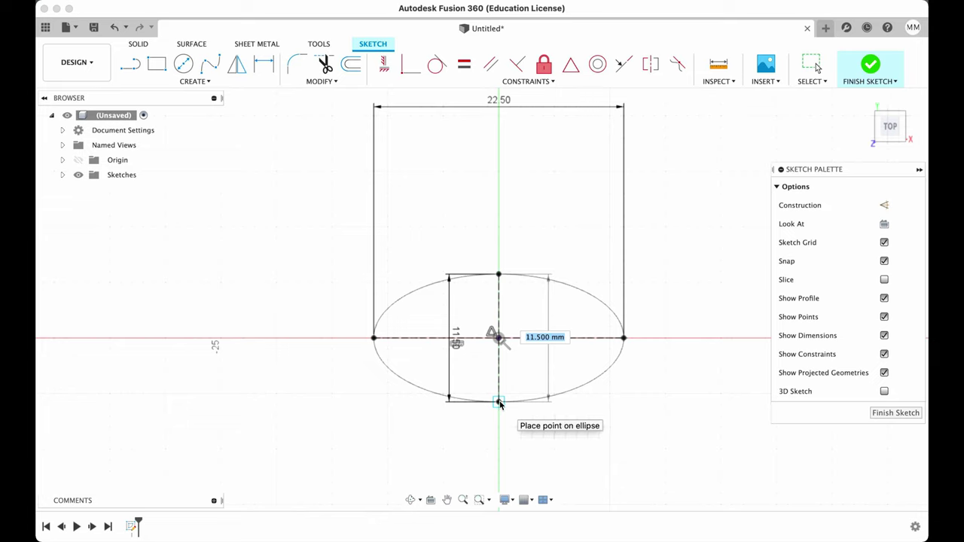
pyautogui.click(499, 403)
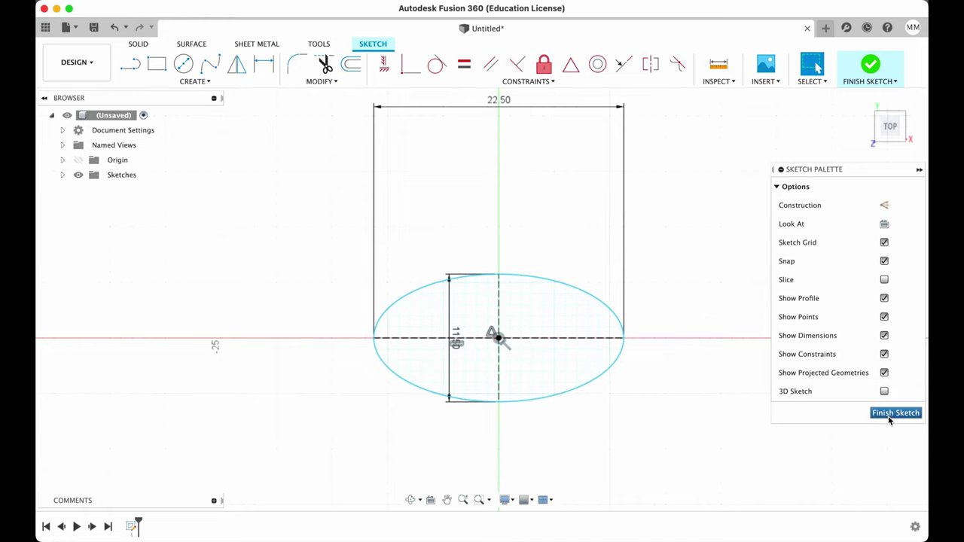
pyautogui.click(894, 414)
pyautogui.click(865, 98)
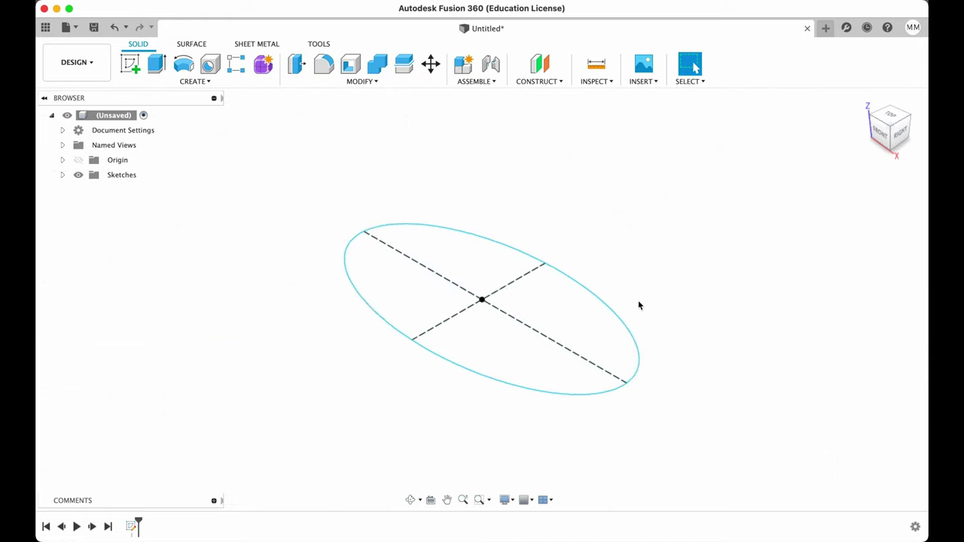
# - Extrude the ellipse profile 50 mm as a new body
pyautogui.scroll(-5, 639, 304)
pyautogui.scroll(-3, 639, 304)
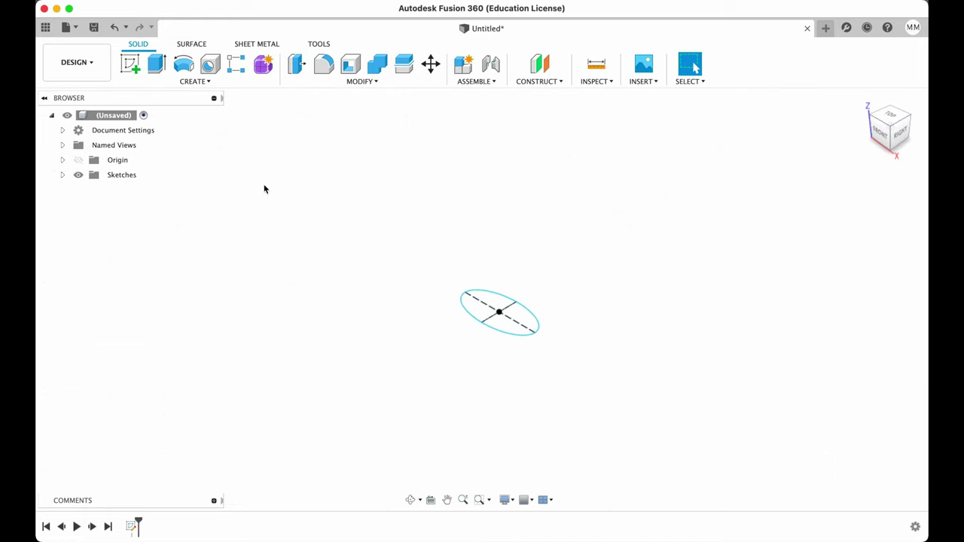
pyautogui.click(156, 64)
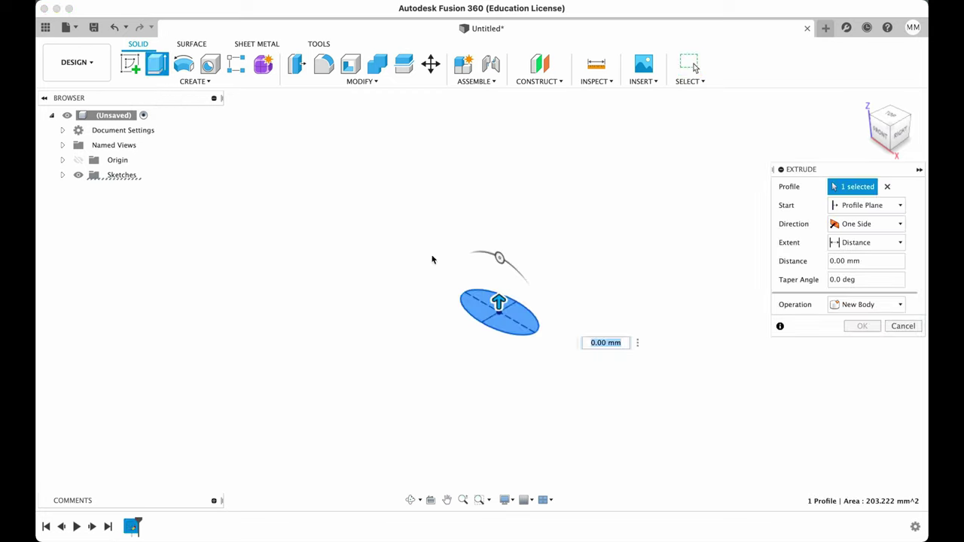
pyautogui.write('50')
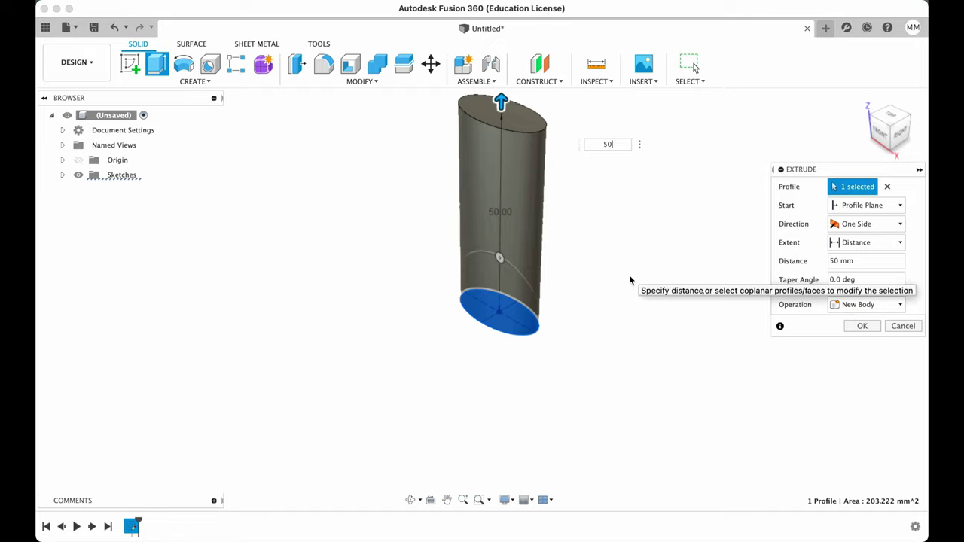
pyautogui.press('Return')
# - Create a form with a box centred on the origin of the horizontal plane, 24 mm long, 14 mm wide and 52 mm high
pyautogui.scroll(5, 493, 248)
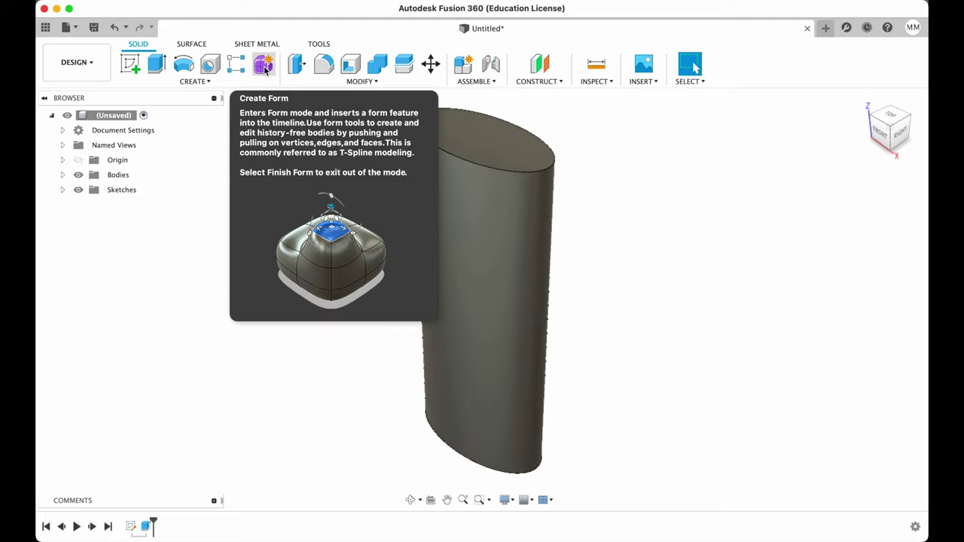
pyautogui.click(263, 66)
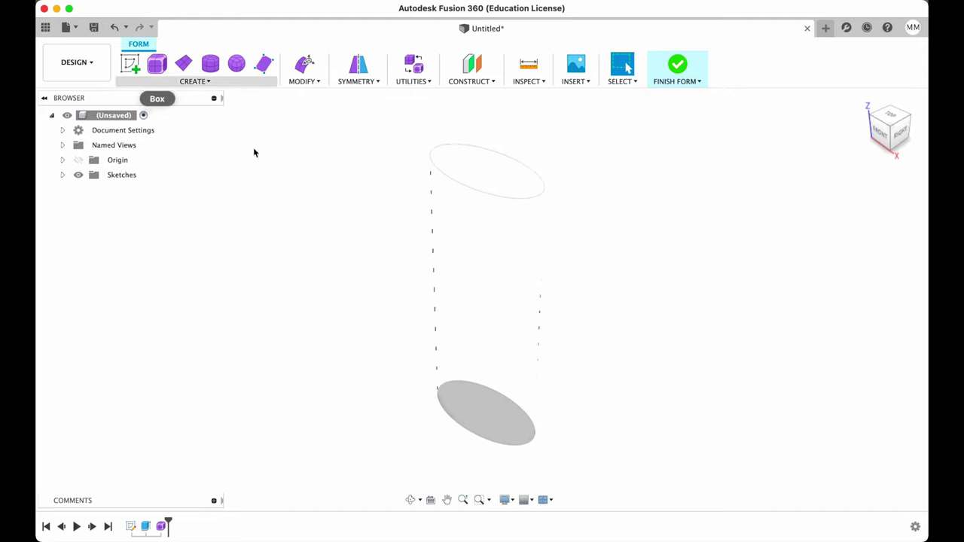
pyautogui.click(157, 65)
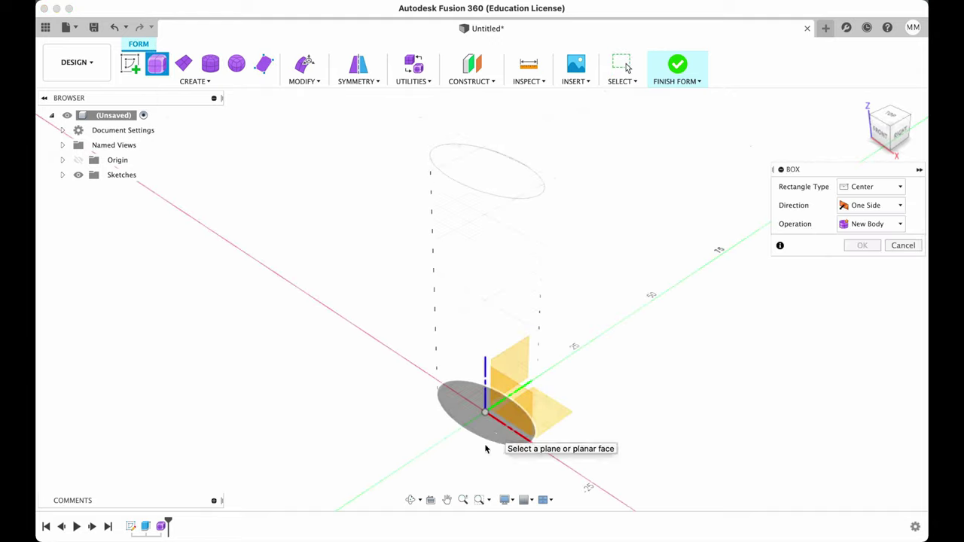
pyautogui.click(485, 413)
pyautogui.click(485, 411)
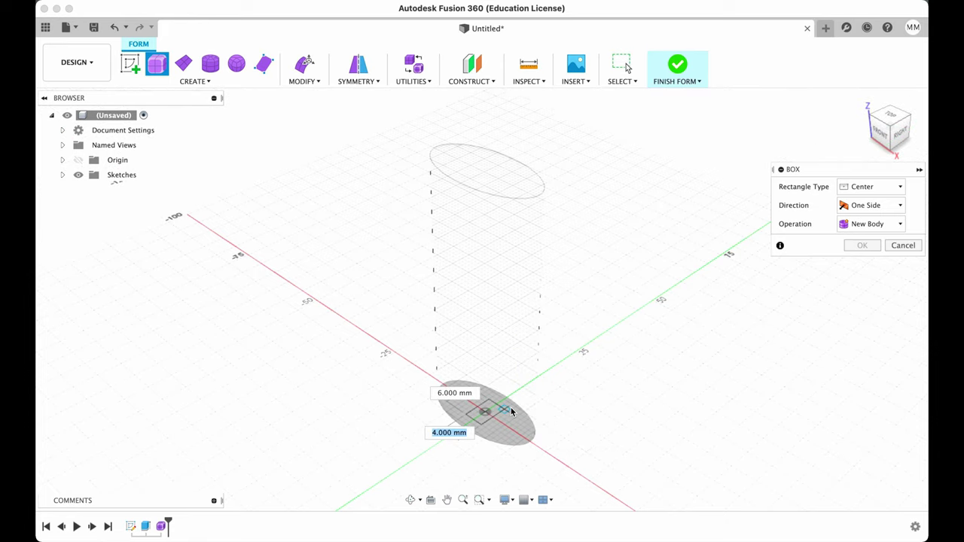
pyautogui.click(565, 430)
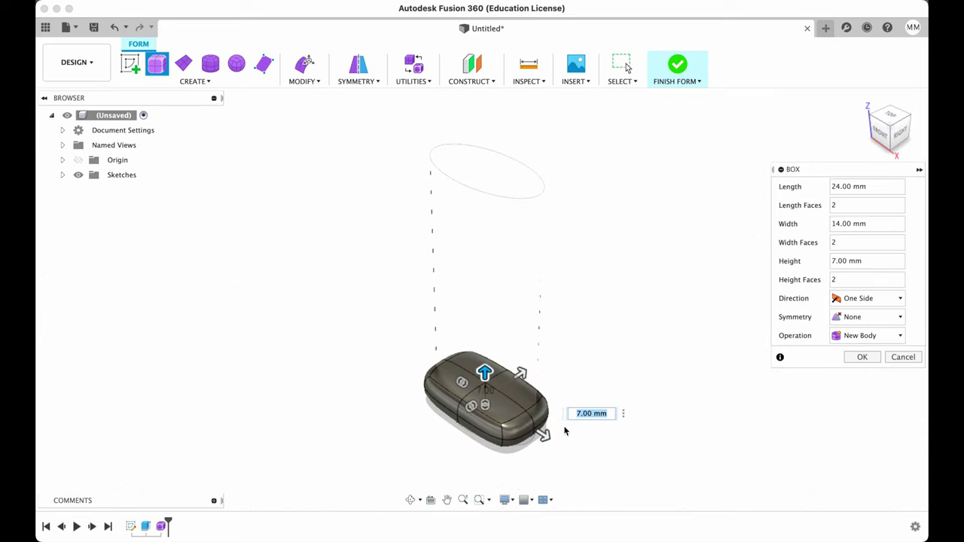
pyautogui.moveTo(485, 370); pyautogui.dragTo(516, 146)
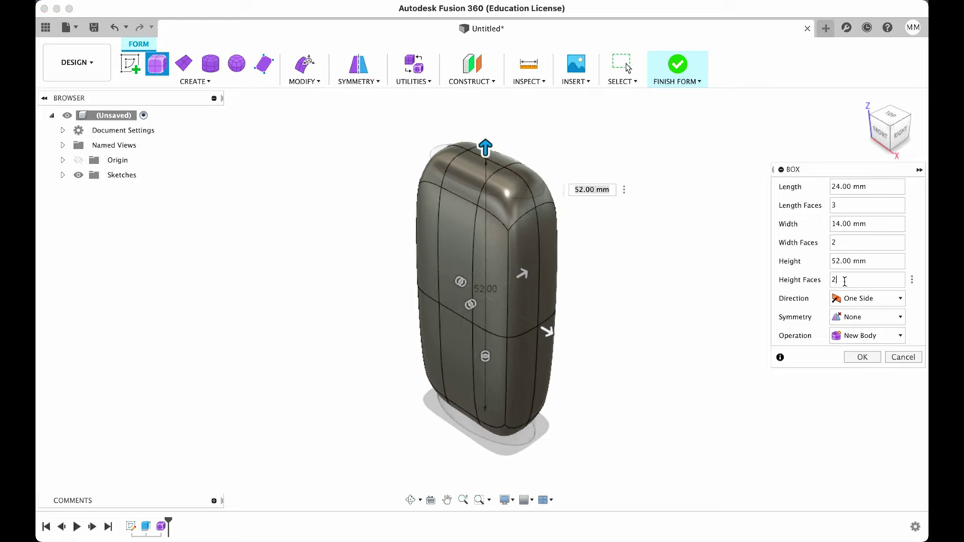
# - Set the box to 4 height faces with mirror symmetry across its width and height, and create it
pyautogui.write('4')
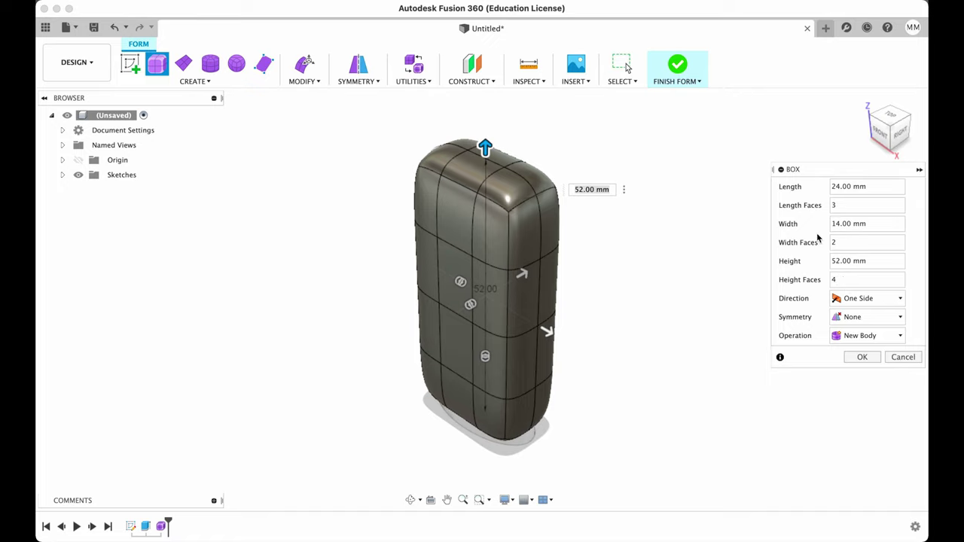
pyautogui.click(900, 319)
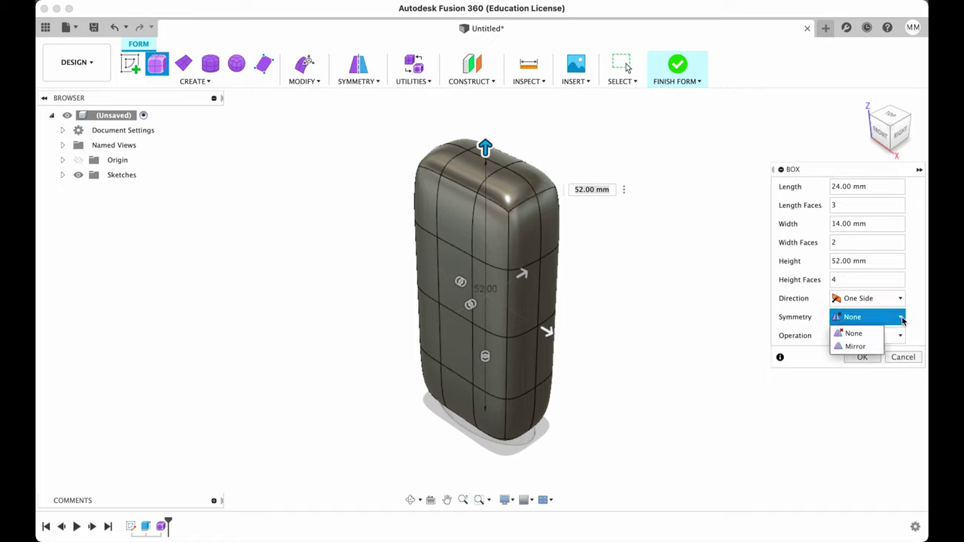
pyautogui.click(869, 351)
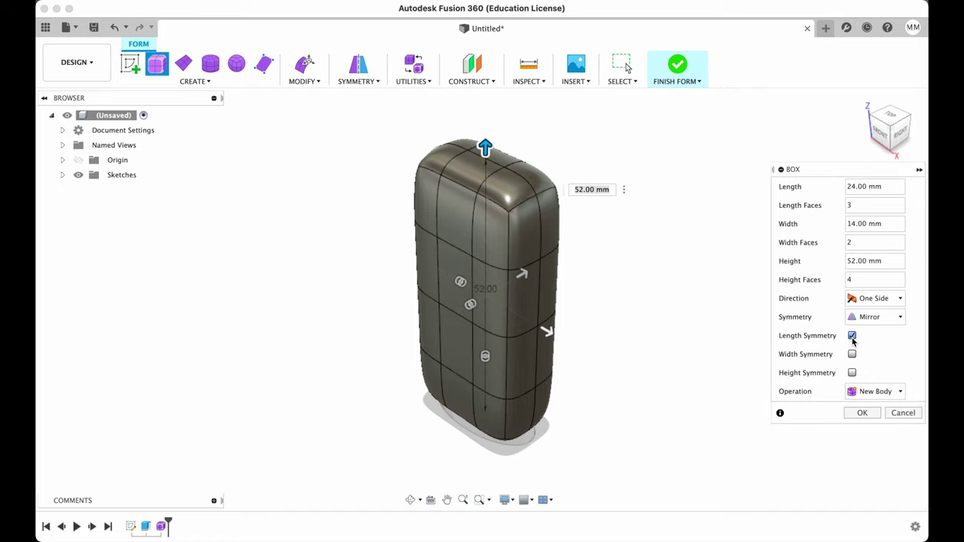
pyautogui.click(853, 355)
pyautogui.click(852, 374)
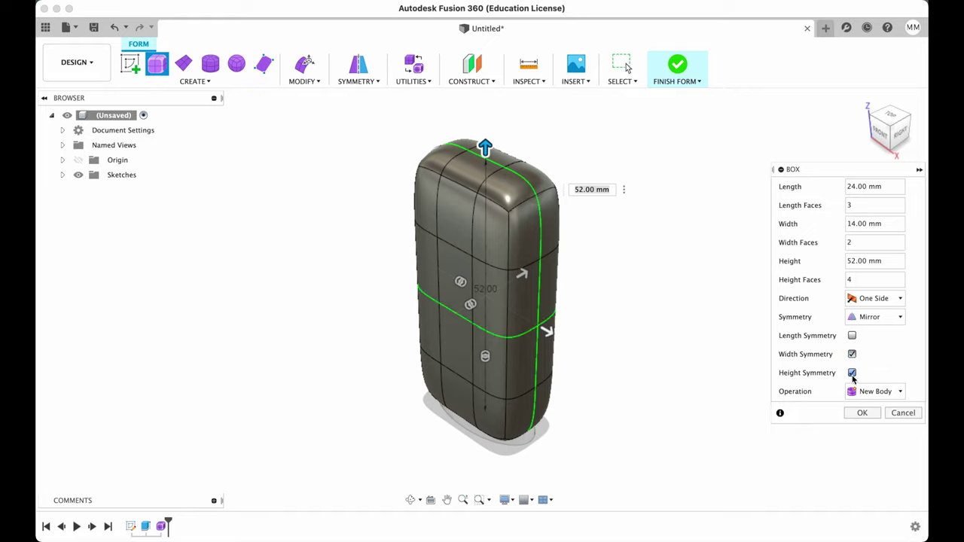
pyautogui.click(863, 412)
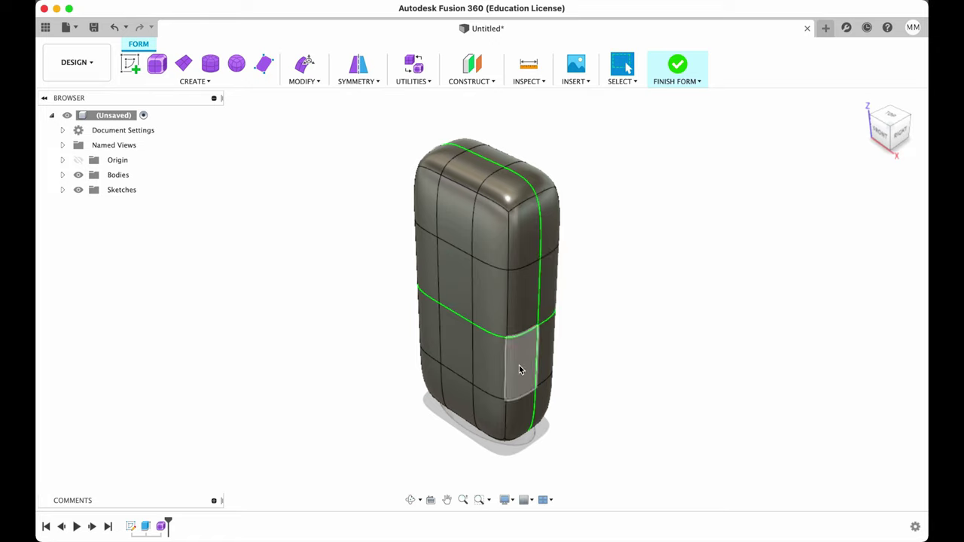
# - Start Edit Form on the right side's horizontal edge just above the middle and move it 2 mm inward
pyautogui.click(528, 269)
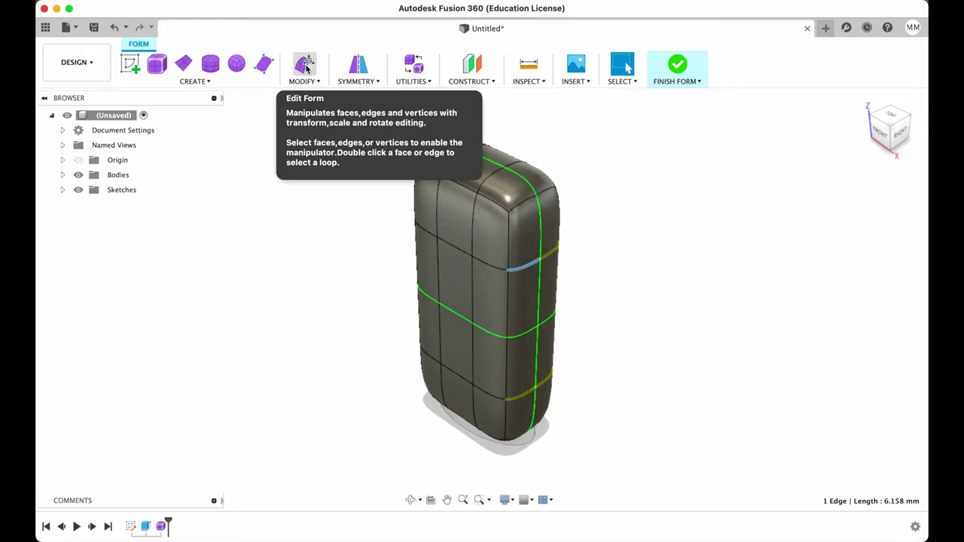
pyautogui.click(305, 67)
pyautogui.moveTo(591, 218); pyautogui.dragTo(575, 219)
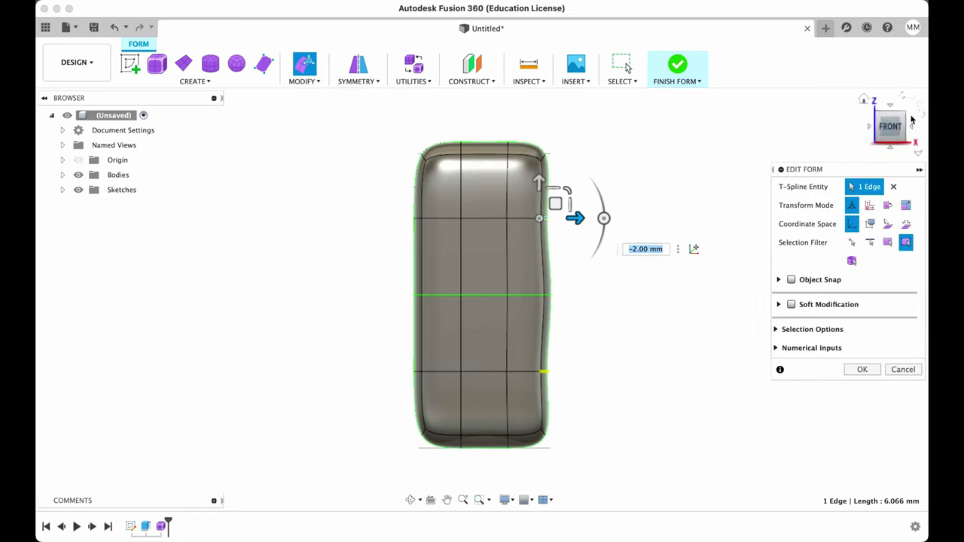
# - Move the right side's middle horizontal edge 3 mm outward along the length
pyautogui.click(907, 113)
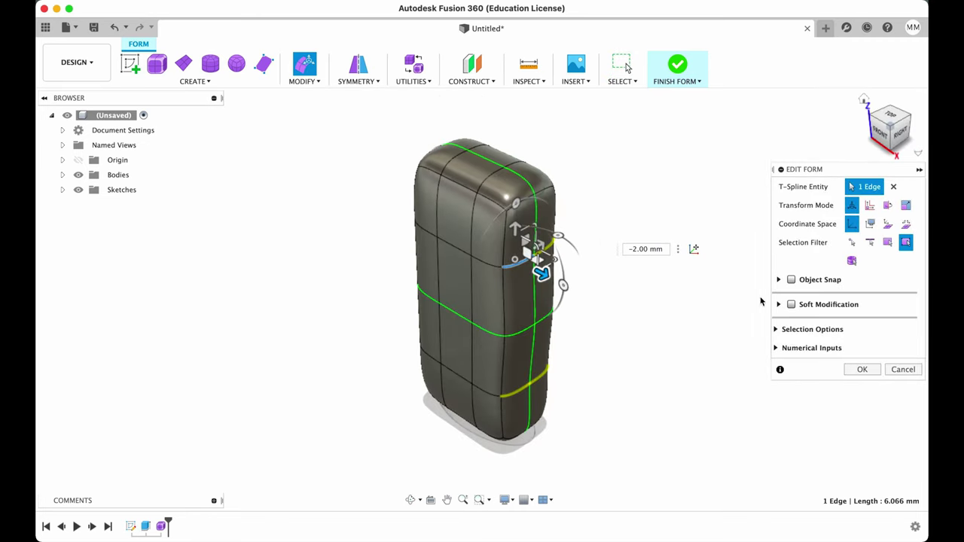
pyautogui.click(514, 335)
pyautogui.click(879, 132)
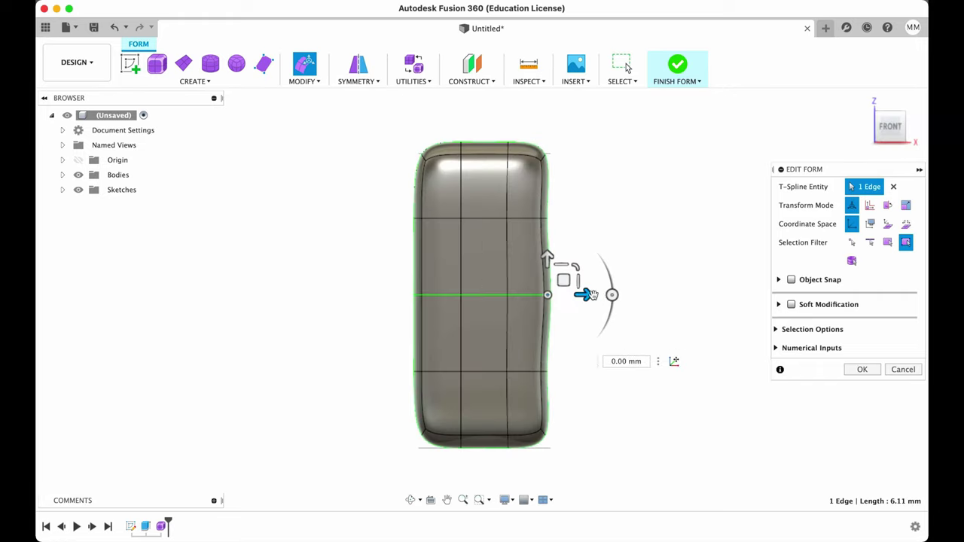
pyautogui.moveTo(589, 294); pyautogui.dragTo(606, 294)
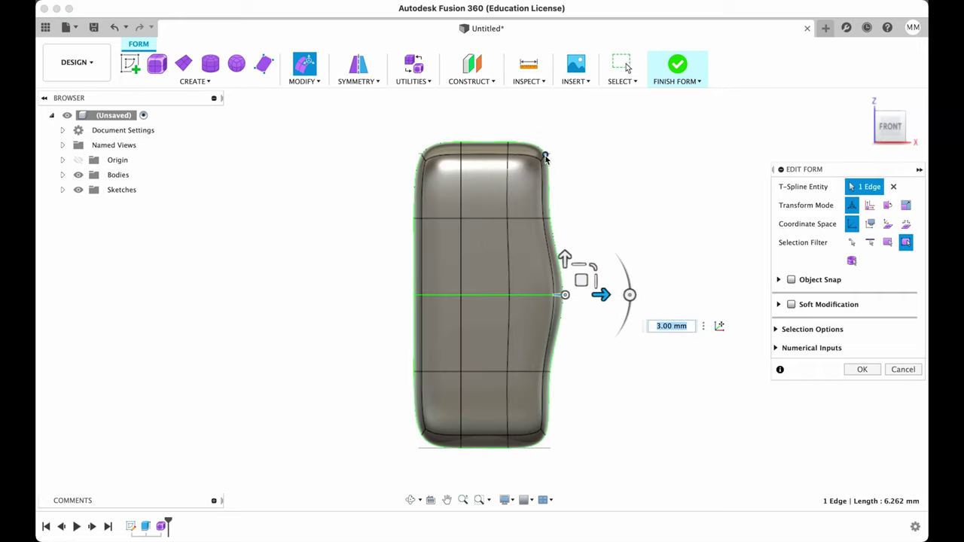
# - Move the right side's top edge 3 mm outward along the length
pyautogui.click(865, 98)
pyautogui.click(518, 207)
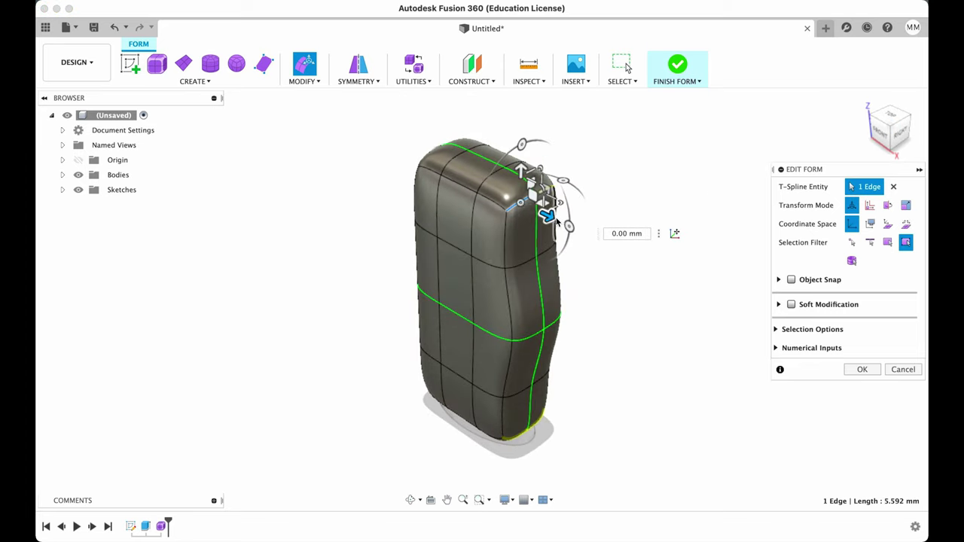
pyautogui.moveTo(553, 218); pyautogui.dragTo(564, 225)
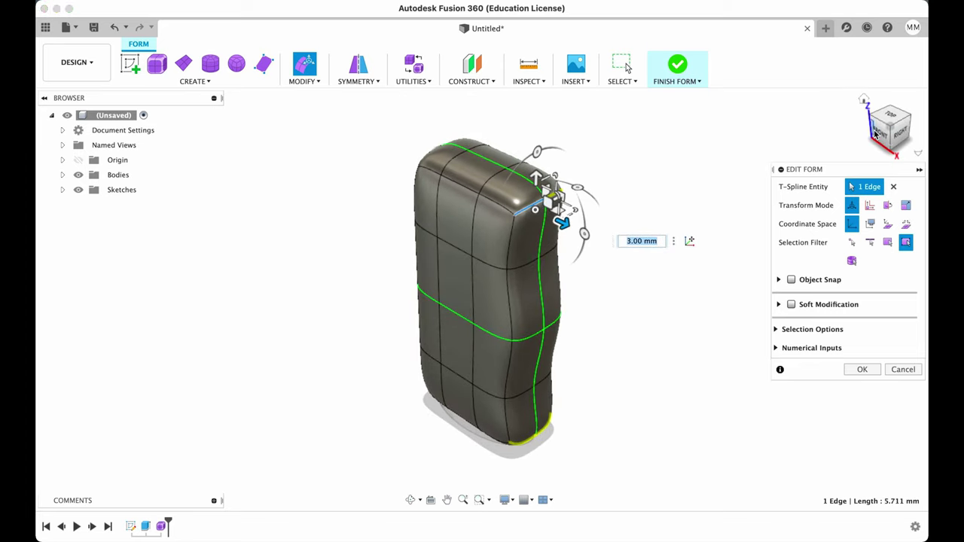
# - Move the left side's middle edge inward and its top edge 2 mm outward
pyautogui.click(880, 132)
pyautogui.click(865, 98)
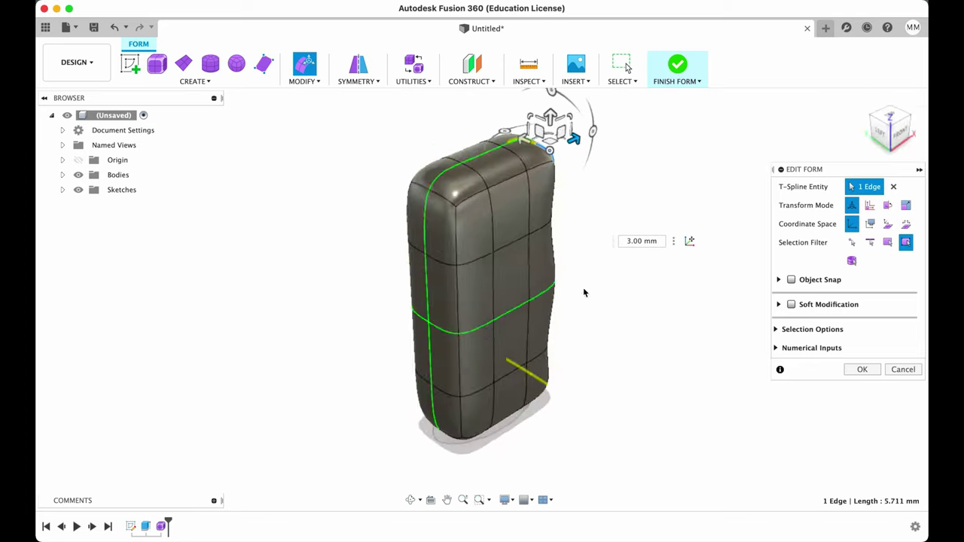
pyautogui.click(455, 339)
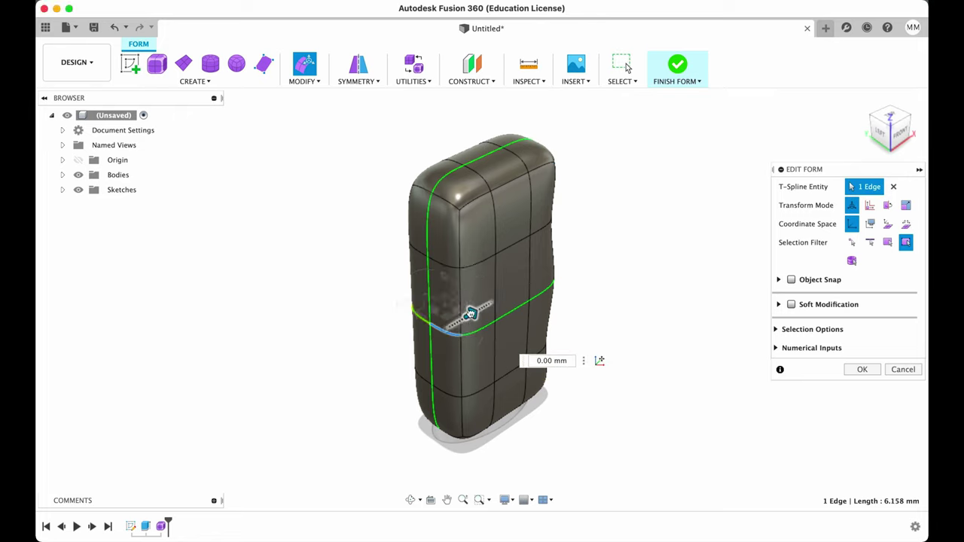
pyautogui.moveTo(469, 319); pyautogui.dragTo(474, 312)
pyautogui.click(444, 204)
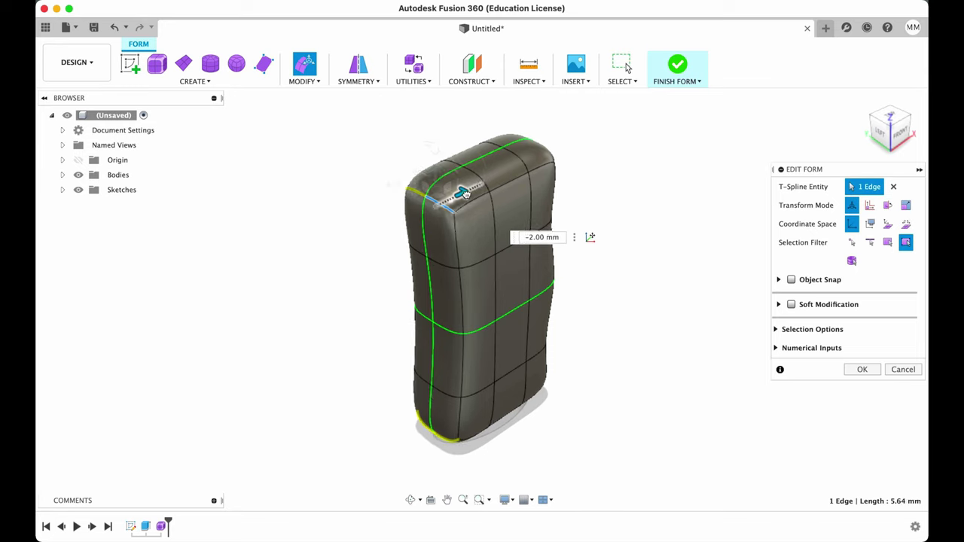
# - Reposition the two vertical edges that form the upper half of the front-left corner
pyautogui.click(461, 279)
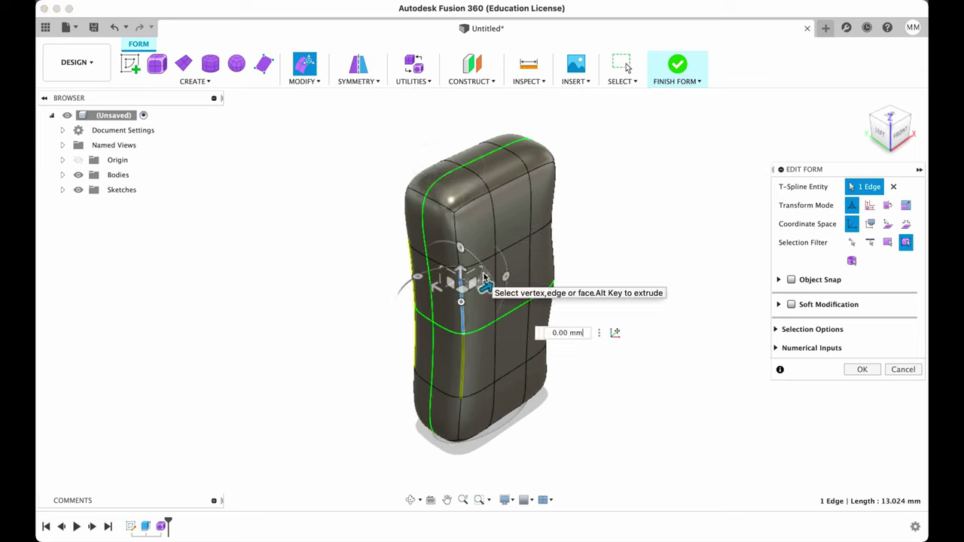
pyautogui.keyDown('shift'); pyautogui.click(455, 232); pyautogui.keyUp('shift')
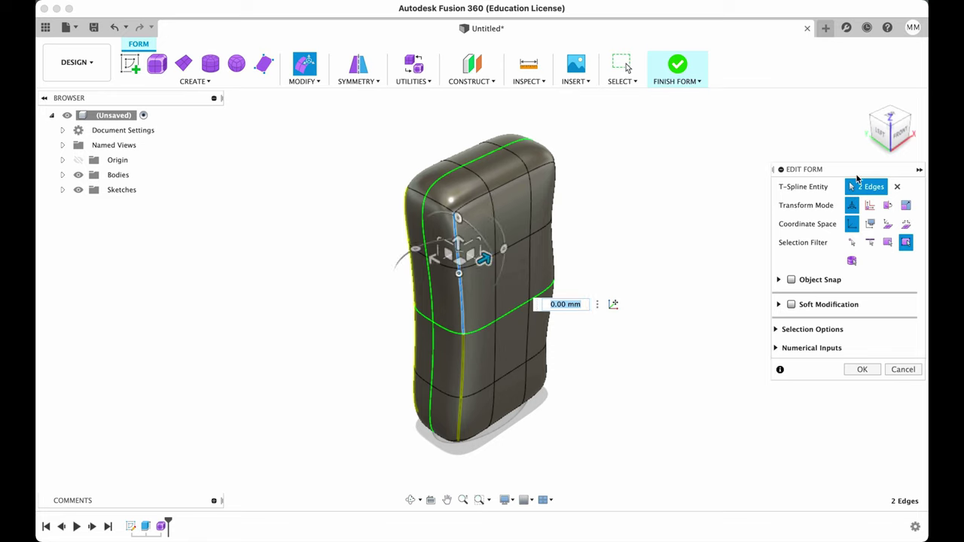
pyautogui.moveTo(893, 133); pyautogui.dragTo(832, 125)
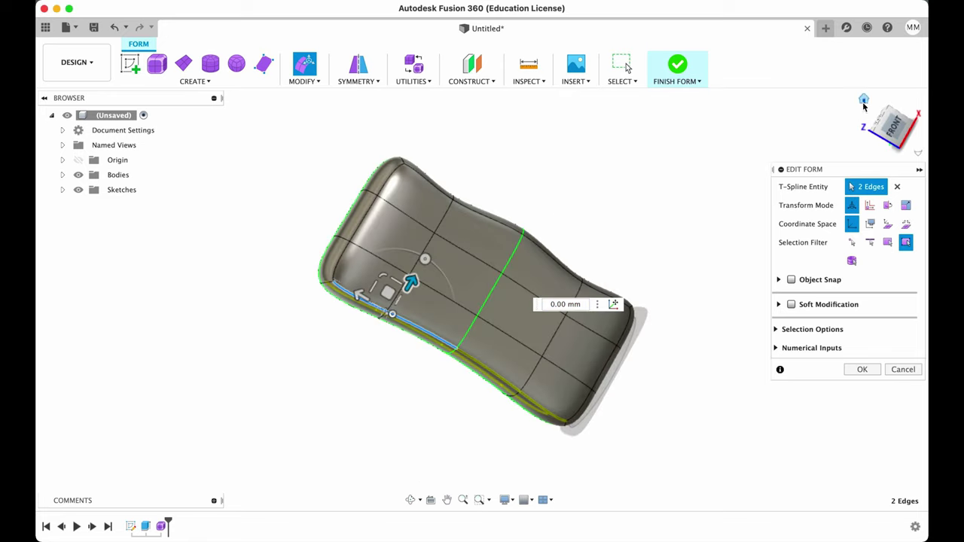
pyautogui.click(864, 100)
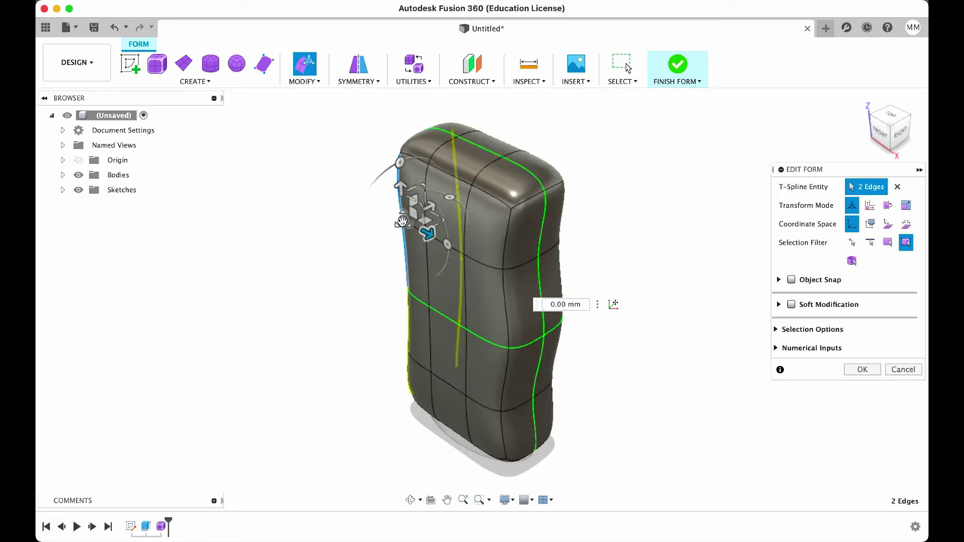
pyautogui.moveTo(402, 221); pyautogui.dragTo(427, 204)
# - Move the two vertical edges of the front-right corner's upper half 1 mm inward along the length
pyautogui.click(506, 238)
pyautogui.keyDown('shift'); pyautogui.click(509, 311); pyautogui.keyUp('shift')
pyautogui.moveTo(536, 292); pyautogui.dragTo(530, 261)
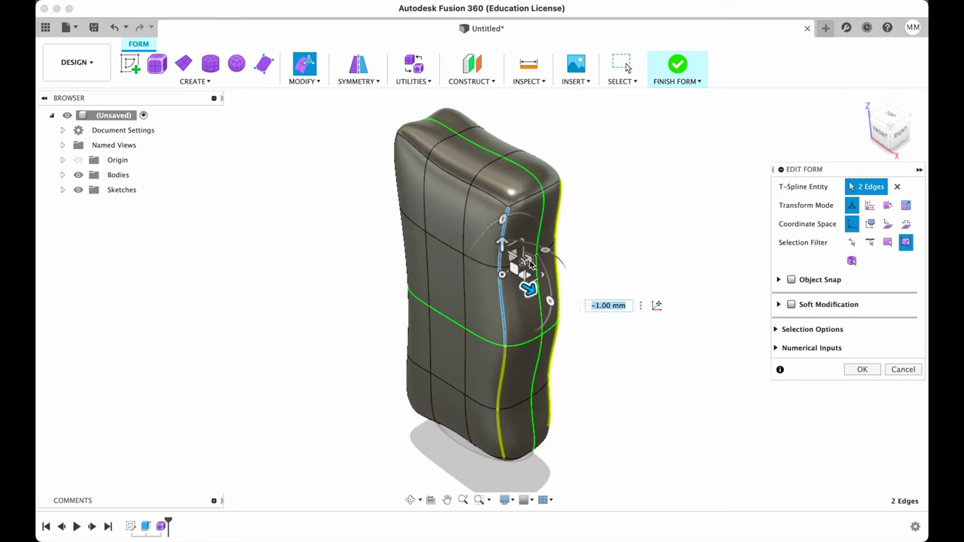
# - Reshape the lower end of the form by moving its bottom edges, viewed from below and from the front
pyautogui.moveTo(889, 130); pyautogui.dragTo(882, 197)
pyautogui.click(441, 461)
pyautogui.moveTo(440, 457); pyautogui.dragTo(403, 419)
pyautogui.click(393, 449)
pyautogui.moveTo(883, 125); pyautogui.dragTo(867, 122)
pyautogui.click(462, 473)
# - Deepen the right side's waves: move the edge above the middle 1 mm inward and the top and middle edges slightly outward
pyautogui.click(553, 227)
pyautogui.moveTo(588, 238); pyautogui.dragTo(583, 236)
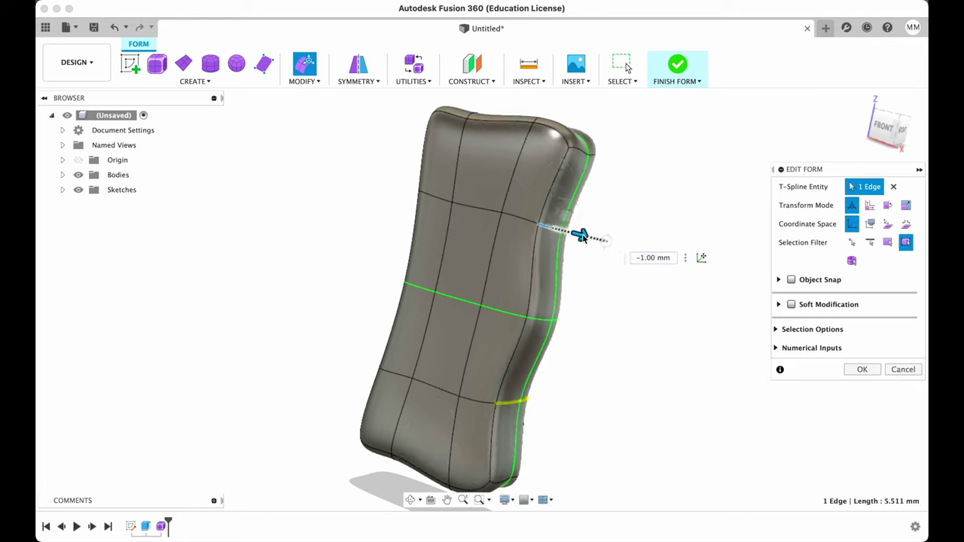
pyautogui.click(583, 152)
pyautogui.moveTo(614, 161); pyautogui.dragTo(619, 164)
pyautogui.click(542, 319)
pyautogui.moveTo(572, 329); pyautogui.dragTo(578, 332)
# - Pull the central front face just above the middle 2 mm outward
pyautogui.click(473, 256)
pyautogui.moveTo(884, 130); pyautogui.dragTo(851, 141)
pyautogui.moveTo(471, 264); pyautogui.dragTo(461, 270)
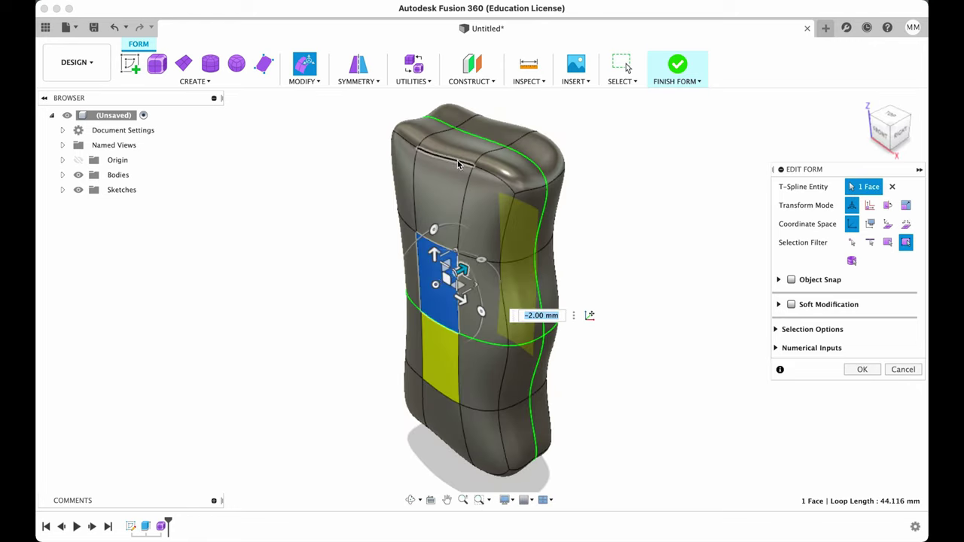
# - Adjust the form's top front edge and the front-right top corner point
pyautogui.click(458, 164)
pyautogui.moveTo(444, 125); pyautogui.dragTo(480, 94)
pyautogui.click(483, 138)
pyautogui.click(515, 194)
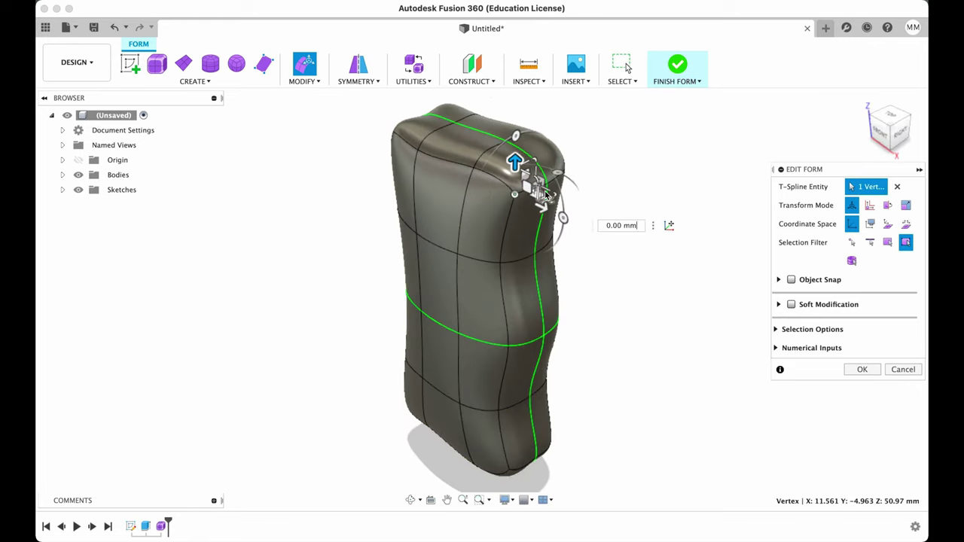
pyautogui.click(891, 114)
pyautogui.moveTo(450, 417); pyautogui.dragTo(450, 400)
# - Push the front face just below the middle, nearest the right side, slightly inward
pyautogui.click(860, 101)
pyautogui.click(486, 358)
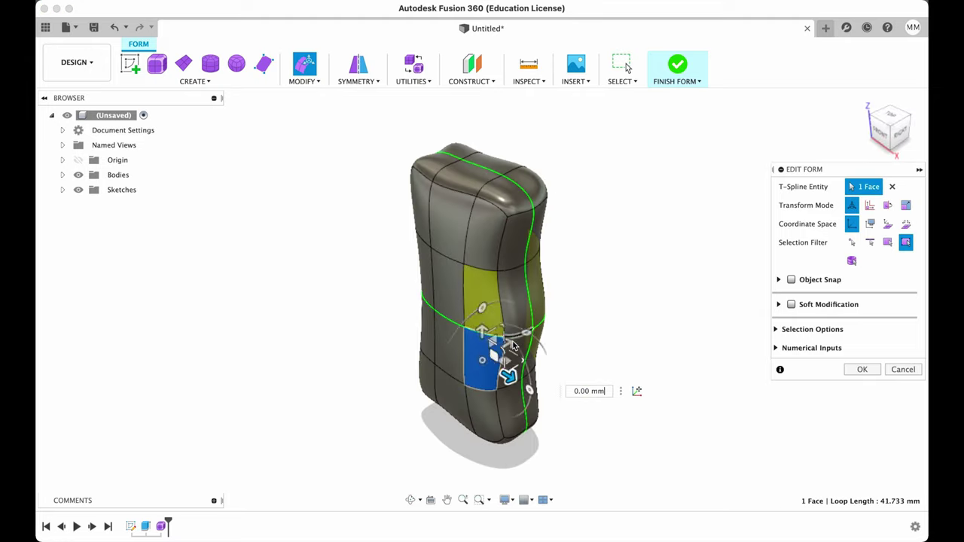
pyautogui.moveTo(513, 343); pyautogui.dragTo(518, 340)
# - Adjust the front-left corner edge below the middle and move the top front-left corner point 1 mm inward along the length
pyautogui.click(872, 119)
pyautogui.click(464, 370)
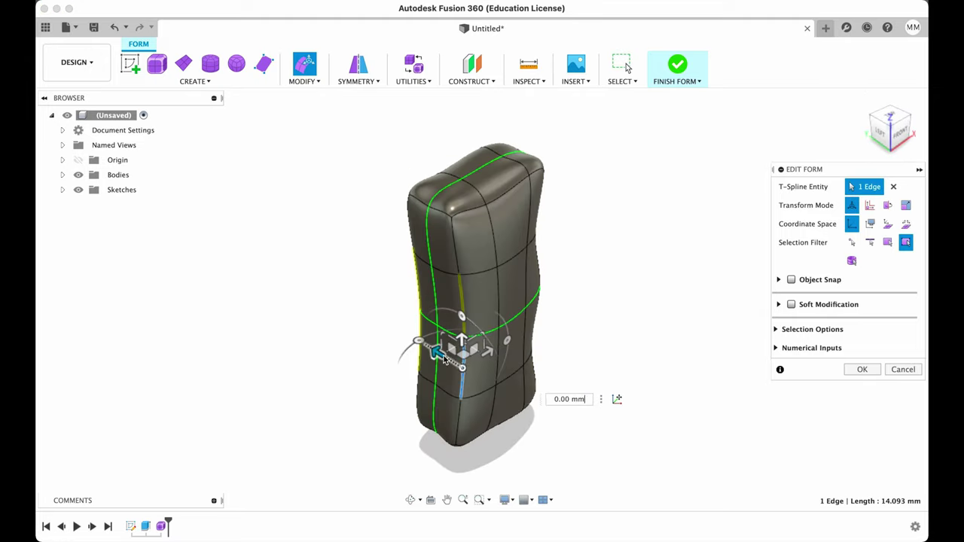
pyautogui.click(467, 200)
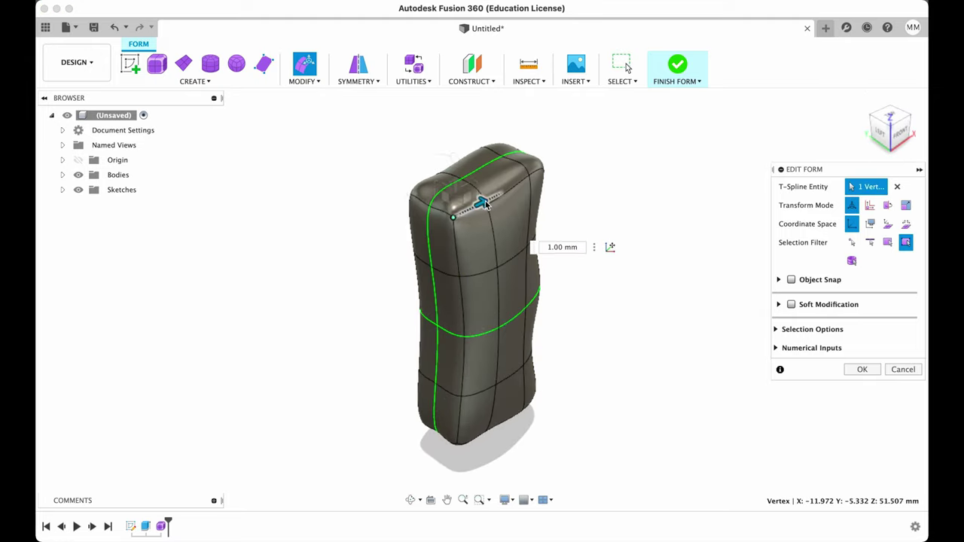
# - Move the left segment of the top centre edge by 1 mm and adjust the top's right end
pyautogui.click(463, 431)
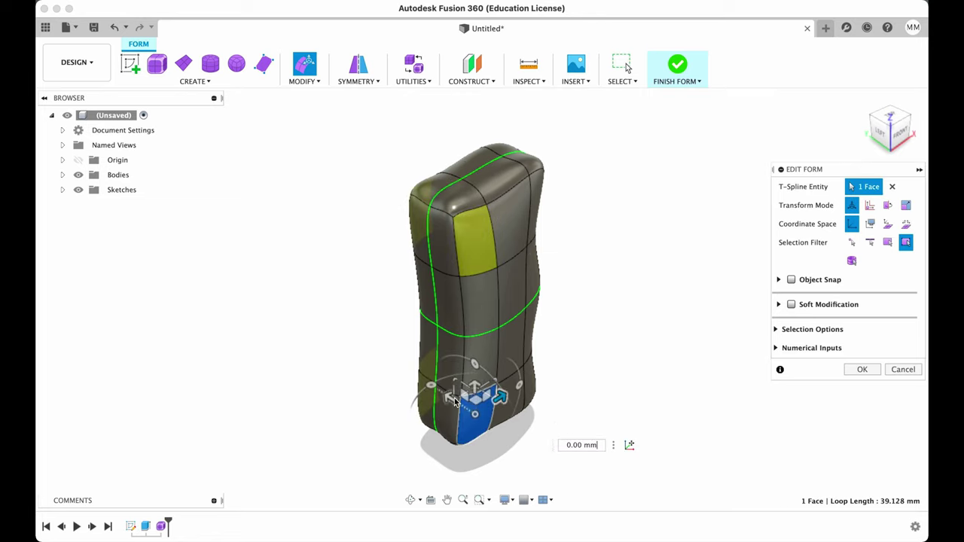
pyautogui.click(441, 185)
pyautogui.keyDown('shift'); pyautogui.moveTo(444, 153); pyautogui.dragTo(484, 365, button='middle'); pyautogui.keyUp('shift')
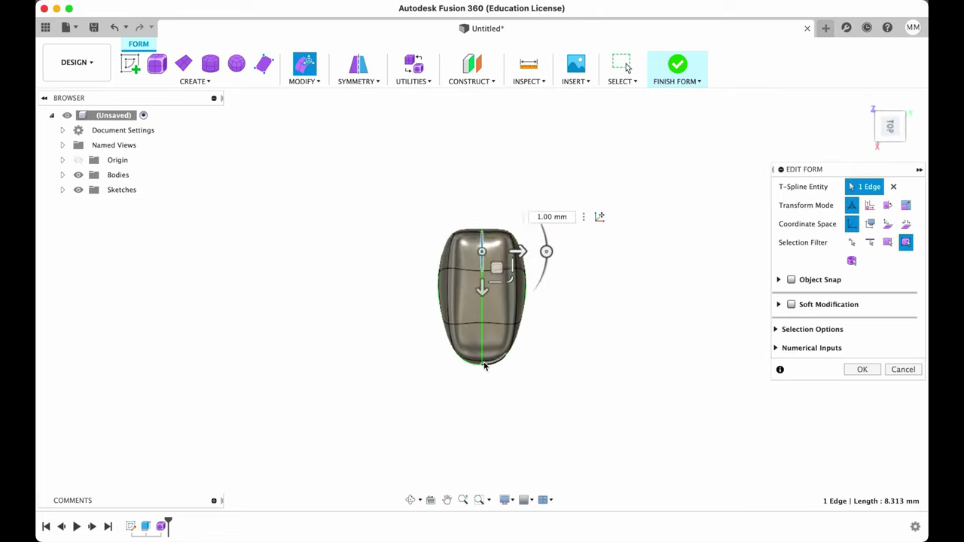
pyautogui.click(467, 338)
pyautogui.moveTo(482, 356); pyautogui.dragTo(485, 354)
# - Scale the uppermost front face nearest the right side by a factor of about 0.857
pyautogui.click(518, 293)
pyautogui.click(555, 295)
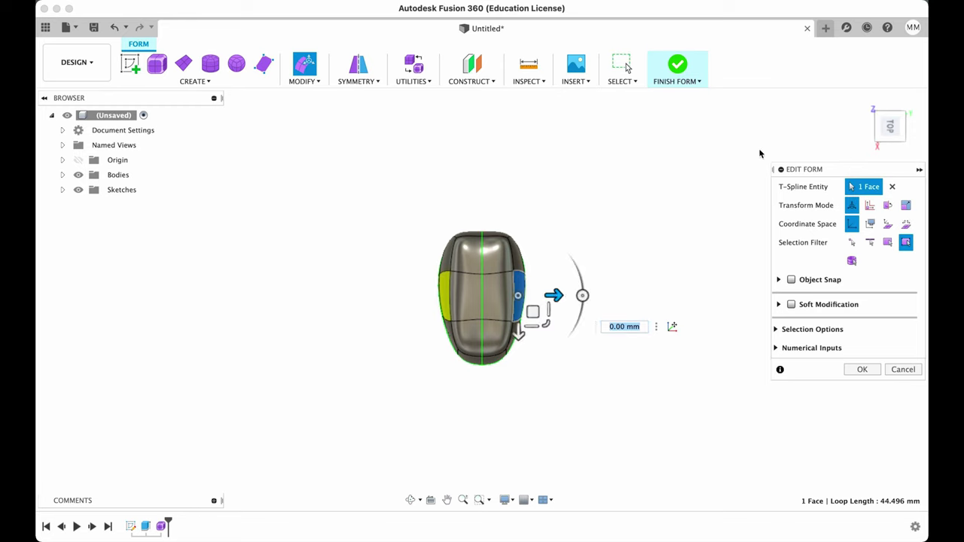
pyautogui.click(861, 104)
pyautogui.keyDown('shift'); pyautogui.moveTo(506, 198); pyautogui.dragTo(525, 377, button='middle'); pyautogui.keyUp('shift')
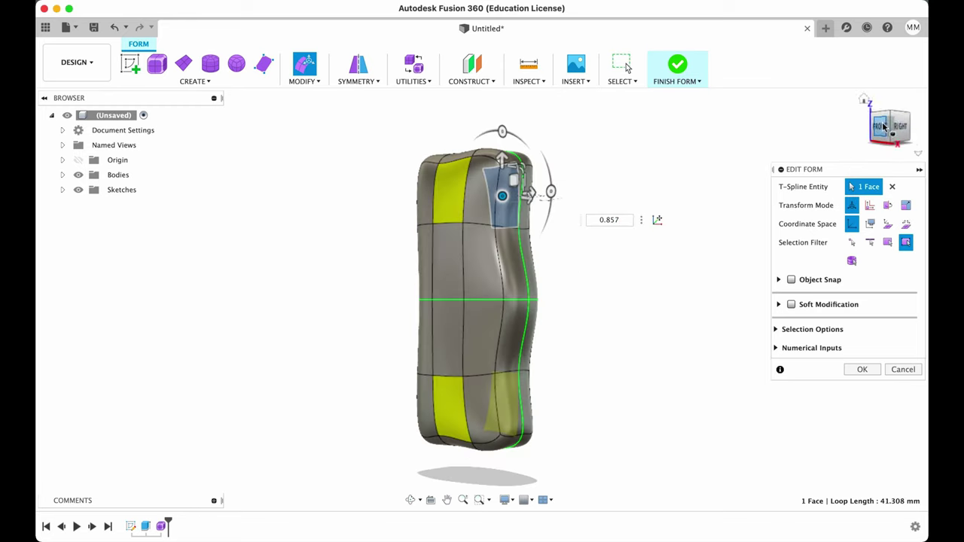
pyautogui.click(530, 429)
pyautogui.keyDown('shift'); pyautogui.moveTo(530, 429); pyautogui.dragTo(527, 381, button='middle'); pyautogui.keyUp('shift')
# - Adjust the front-left corner edge just above the middle and the area near the corner's lower end
pyautogui.click(460, 338)
pyautogui.click(460, 309)
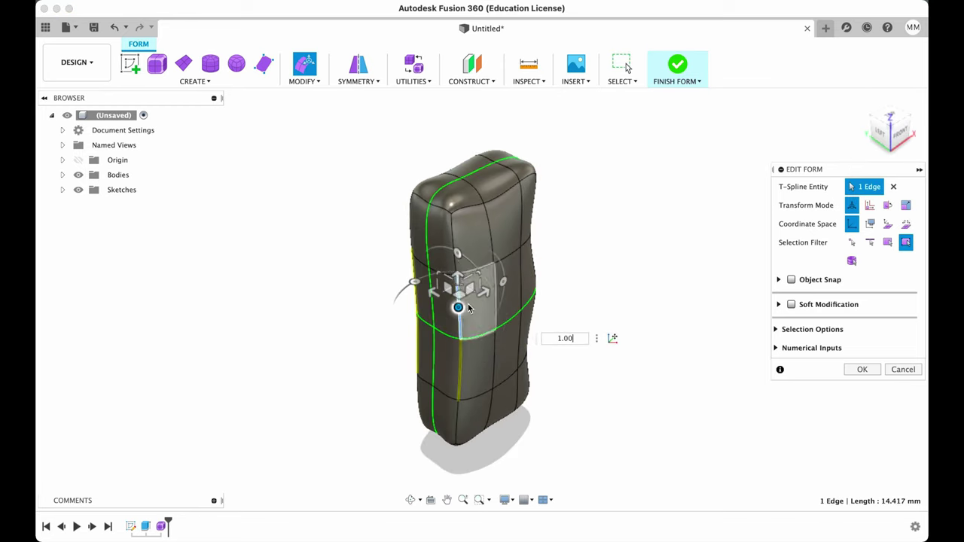
pyautogui.moveTo(465, 294); pyautogui.dragTo(453, 293)
pyautogui.click(464, 422)
pyautogui.moveTo(469, 406); pyautogui.dragTo(468, 404)
# - Move the left side's middle point and the right side's point above the middle inward to refine the front profile
pyautogui.click(910, 122)
pyautogui.click(909, 113)
pyautogui.keyDown('shift'); pyautogui.moveTo(572, 249); pyautogui.dragTo(449, 351, button='middle'); pyautogui.keyUp('shift')
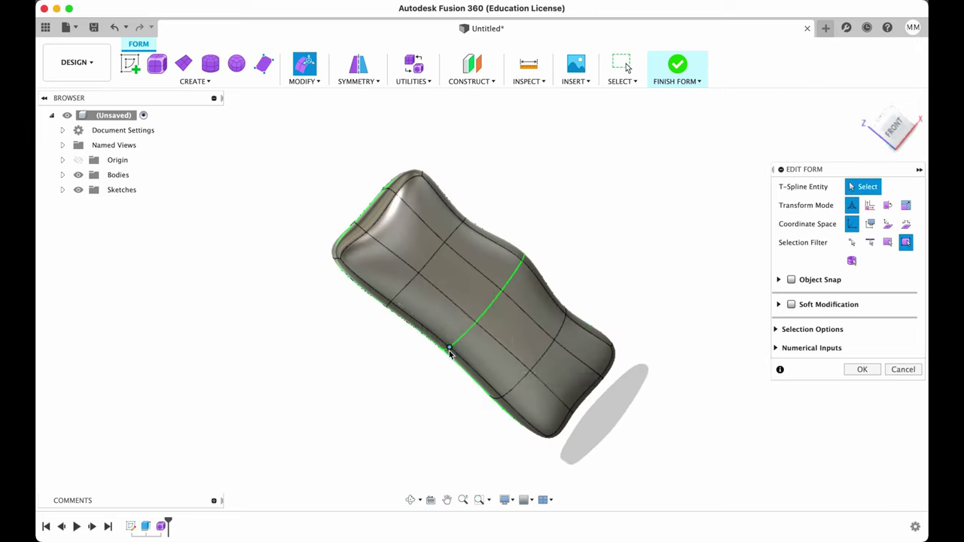
pyautogui.click(447, 348)
pyautogui.moveTo(476, 315); pyautogui.dragTo(521, 258)
pyautogui.click(461, 223)
pyautogui.moveTo(488, 190); pyautogui.dragTo(482, 196)
# - Examine the sculpted form from several directions and list the available form-modification commands
pyautogui.click(893, 109)
pyautogui.click(913, 142)
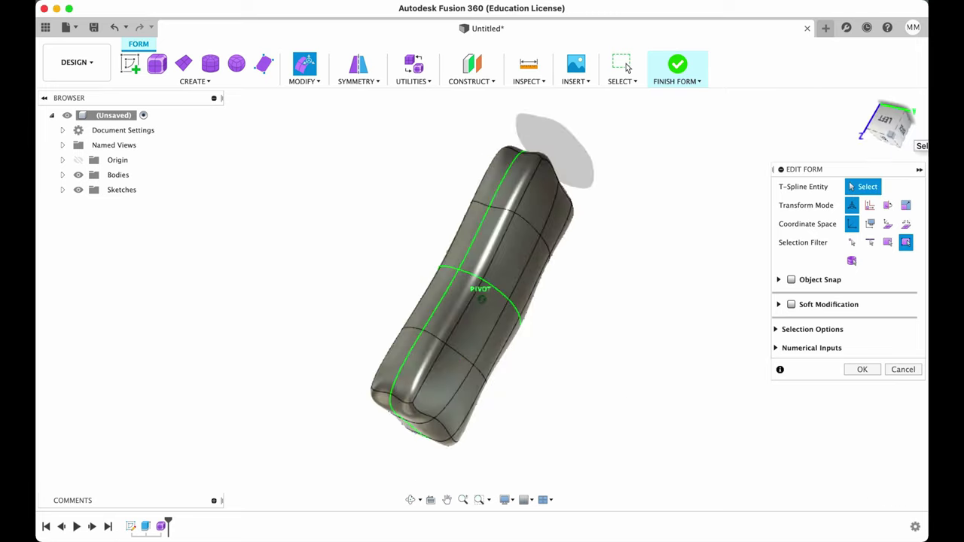
pyautogui.click(911, 119)
pyautogui.click(893, 153)
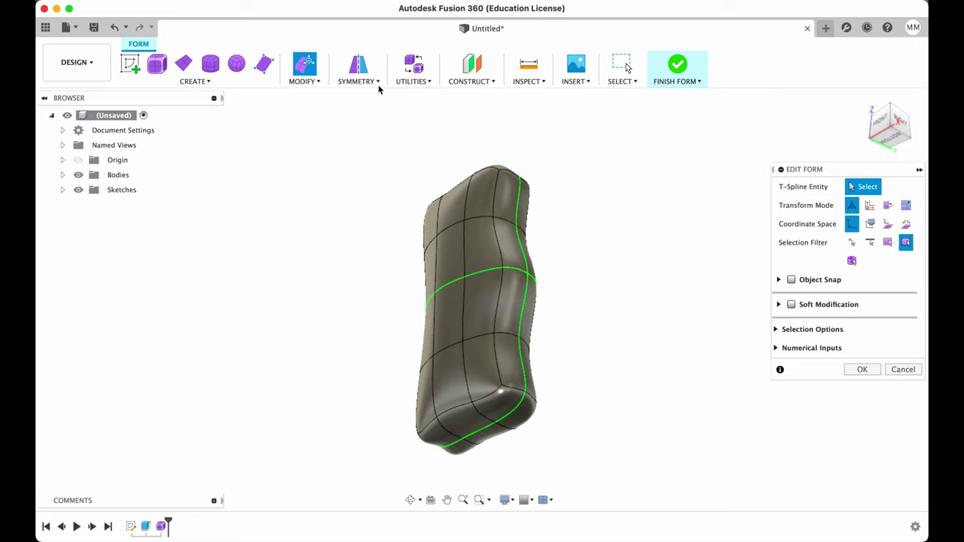
pyautogui.click(318, 81)
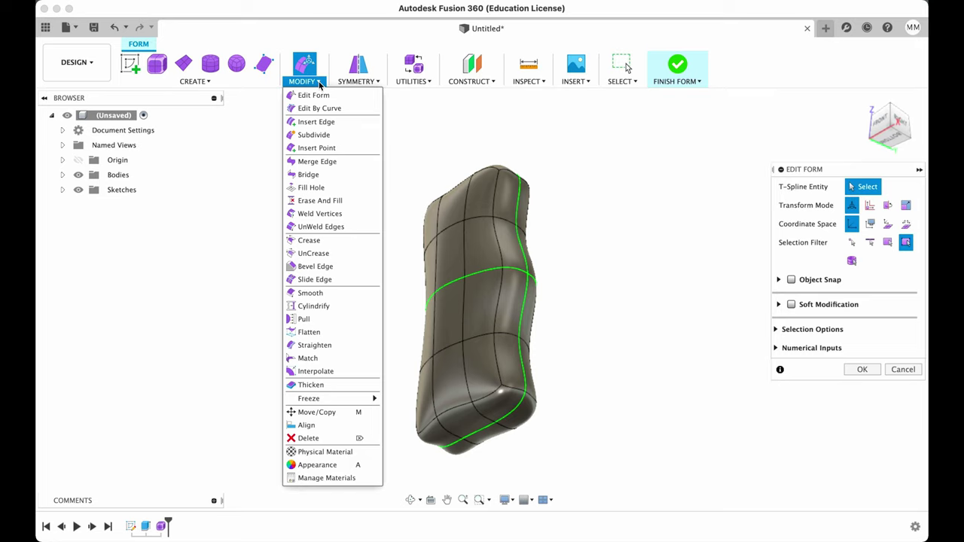
# - Start flattening the form and select the 12 control points around its lower end
pyautogui.click(311, 332)
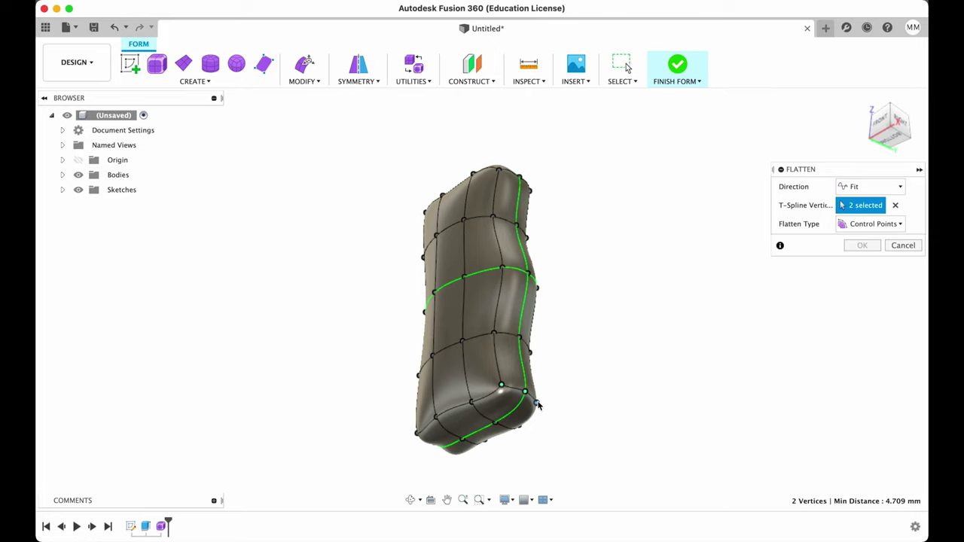
pyautogui.click(435, 416)
pyautogui.click(461, 438)
pyautogui.click(441, 448)
pyautogui.moveTo(904, 135); pyautogui.dragTo(906, 99)
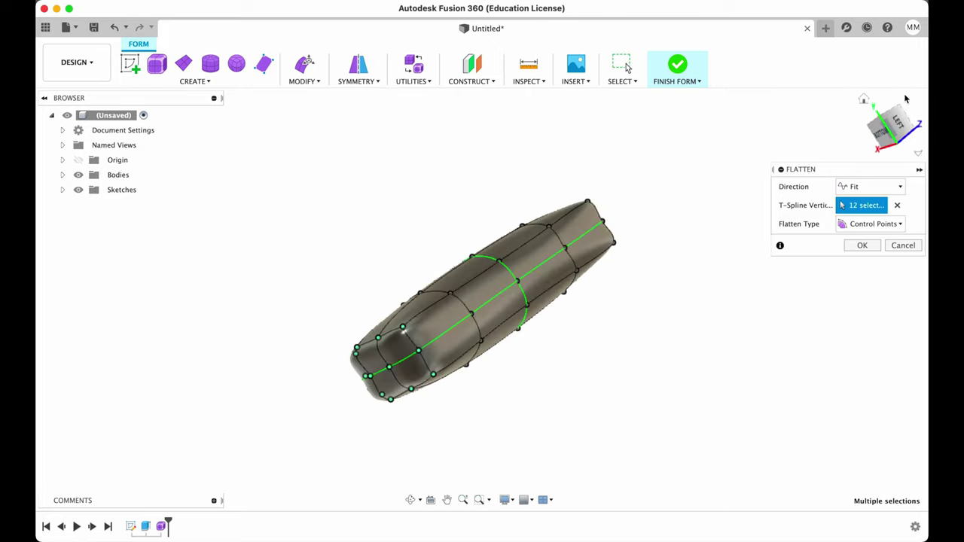
pyautogui.click(880, 132)
# - Flatten the selected vertices against the horizontal XY origin plane, using Select Plane as direction and Control Points as flatten type
pyautogui.click(873, 224)
pyautogui.click(874, 253)
pyautogui.click(874, 240)
pyautogui.click(870, 187)
pyautogui.click(870, 216)
pyautogui.keyDown('shift'); pyautogui.moveTo(639, 409); pyautogui.dragTo(595, 433, button='middle'); pyautogui.keyUp('shift')
pyautogui.click(548, 404)
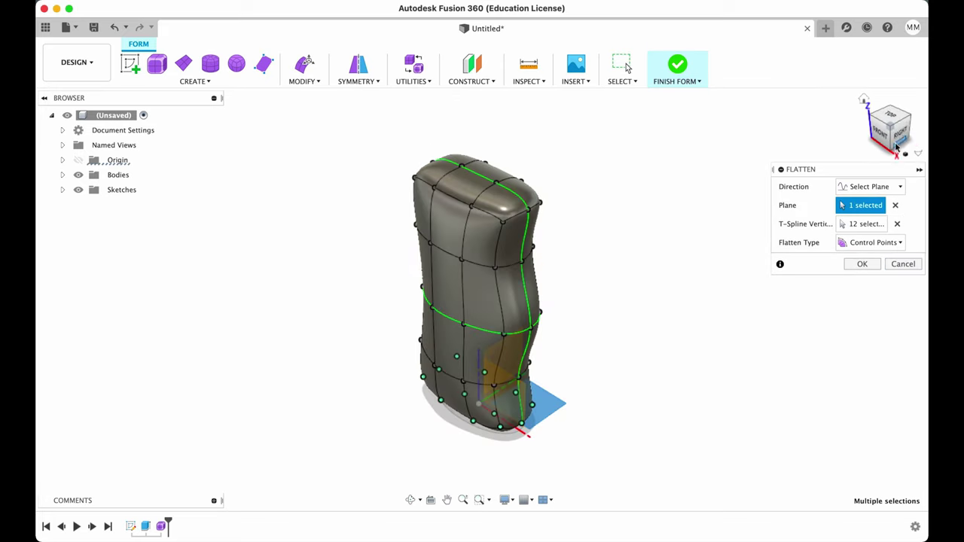
pyautogui.moveTo(889, 133); pyautogui.dragTo(892, 151)
pyautogui.click(871, 187)
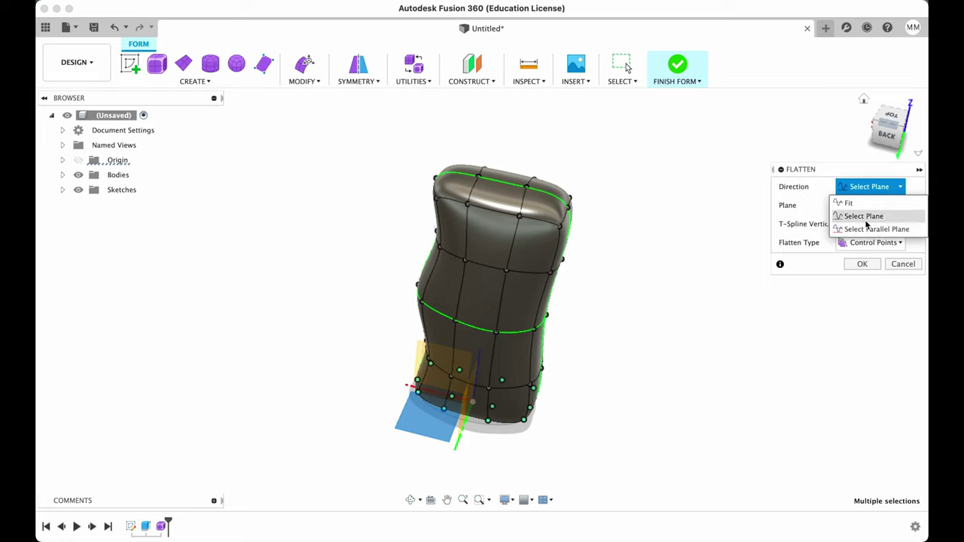
pyautogui.click(870, 217)
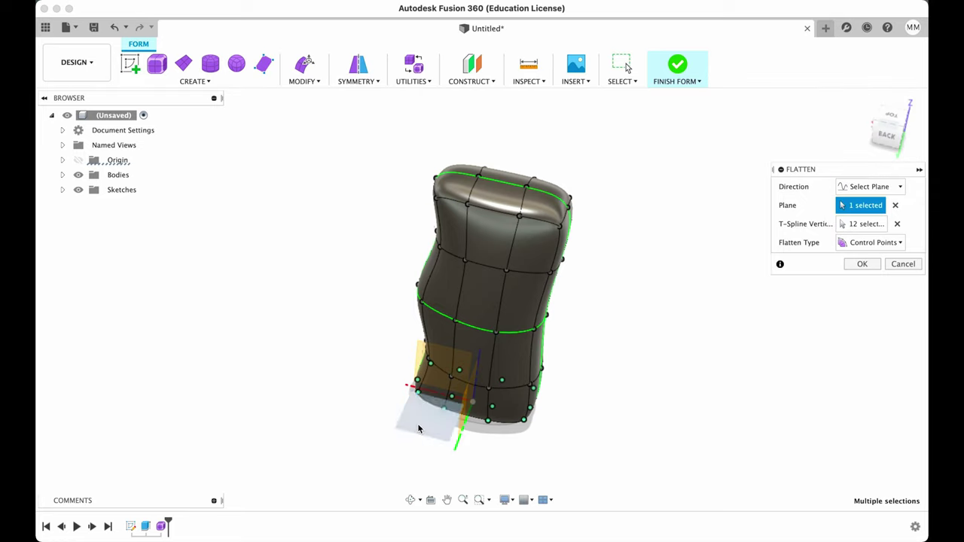
pyautogui.click(863, 265)
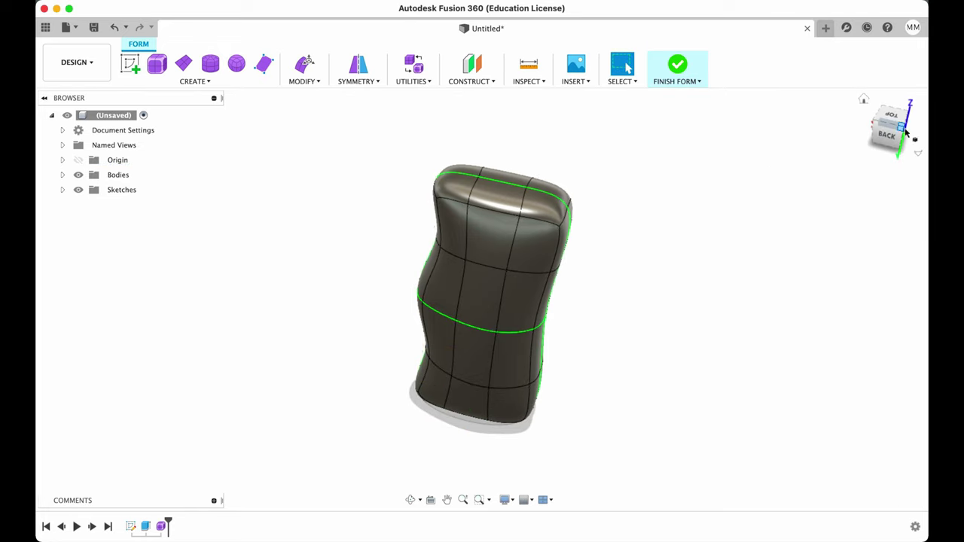
# - Move the lowest front face beside the left side outward and scale the underside's front face nearest the right side
pyautogui.moveTo(900, 126); pyautogui.dragTo(685, 93)
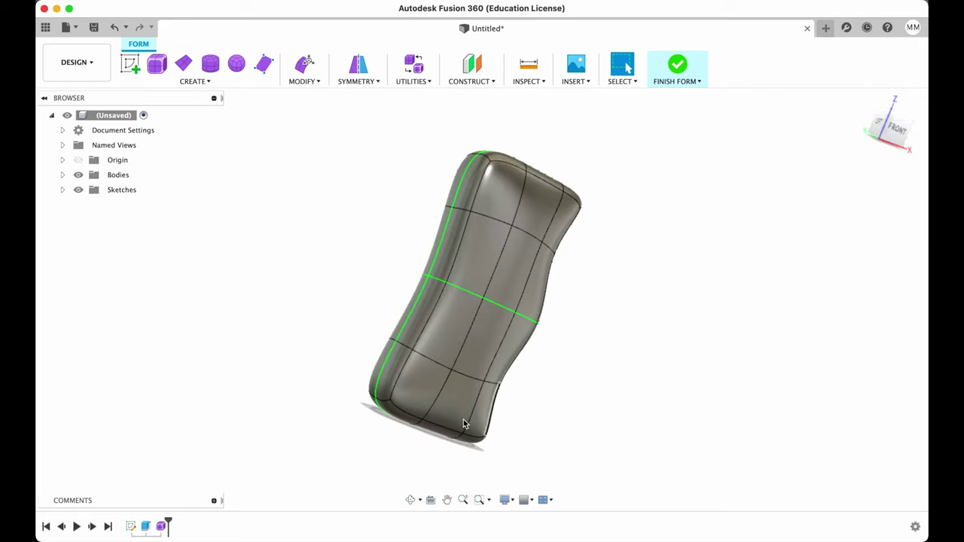
pyautogui.scroll(5, 463, 422)
pyautogui.scroll(-3, 571, 370)
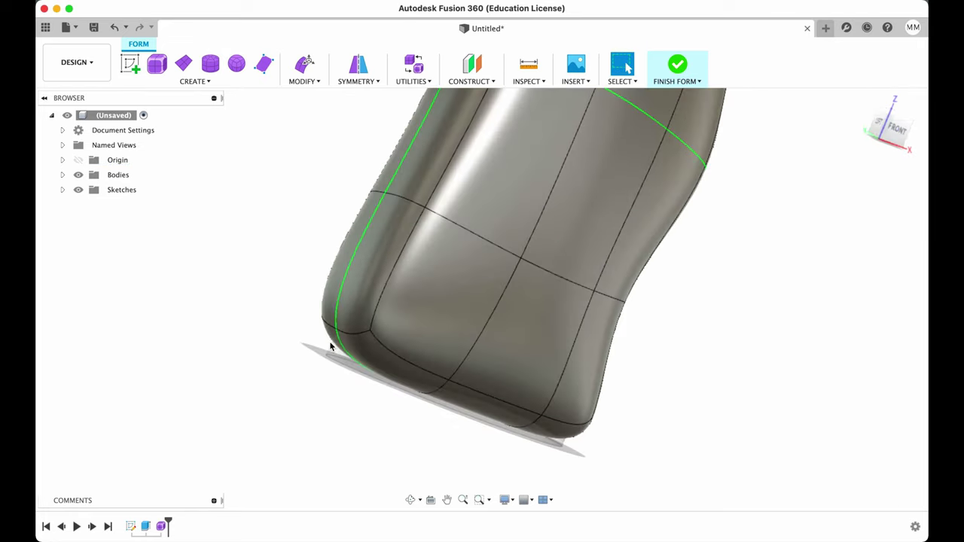
pyautogui.click(878, 130)
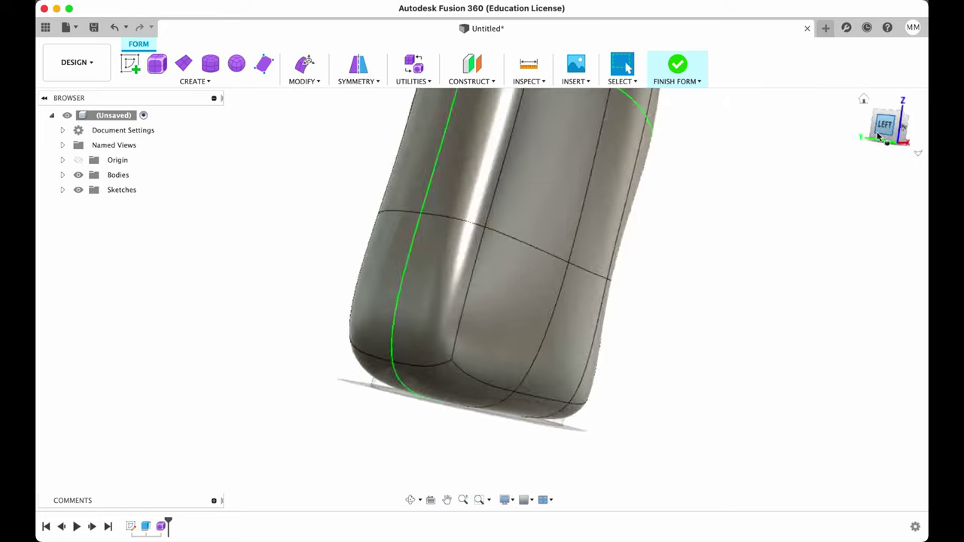
pyautogui.click(304, 66)
pyautogui.moveTo(558, 369); pyautogui.dragTo(580, 376)
pyautogui.click(579, 361)
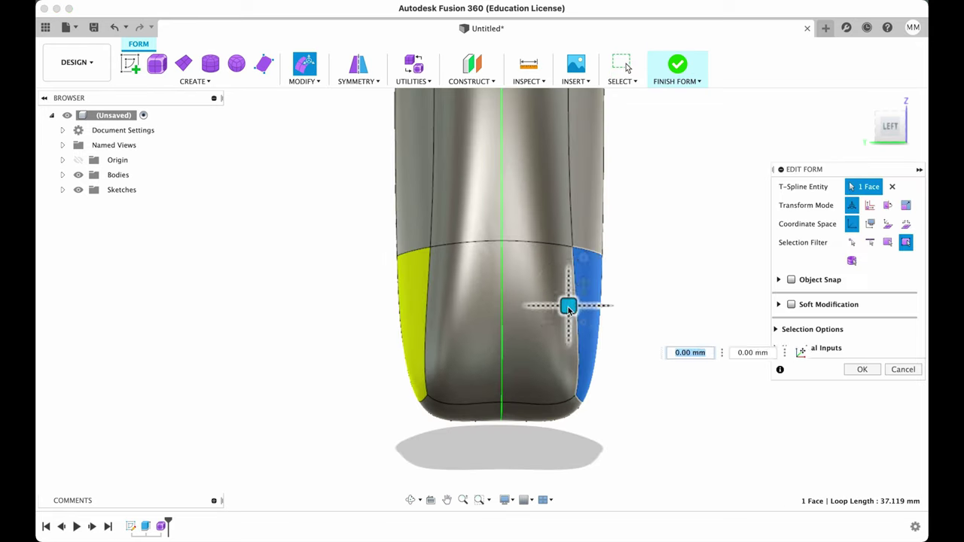
pyautogui.moveTo(568, 306); pyautogui.dragTo(583, 308)
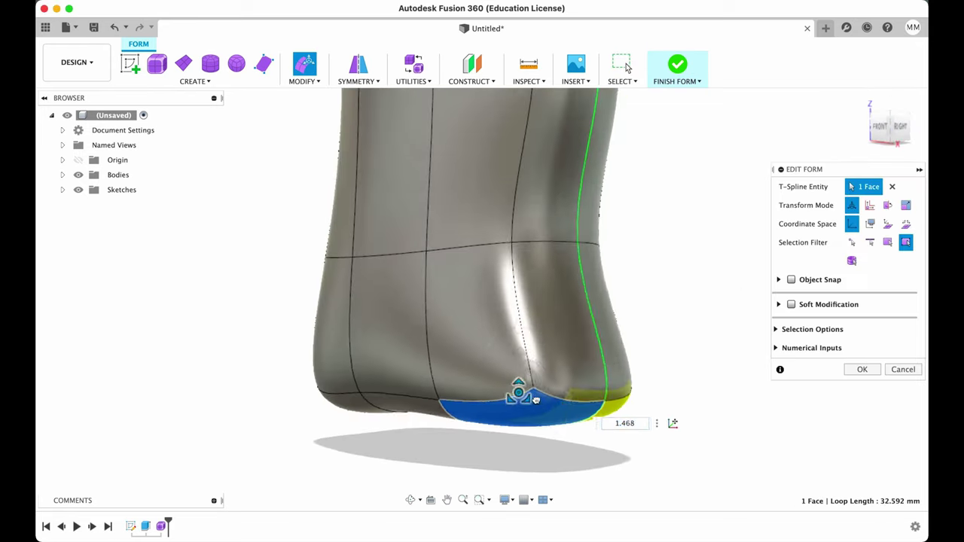
pyautogui.moveTo(535, 400); pyautogui.dragTo(525, 386)
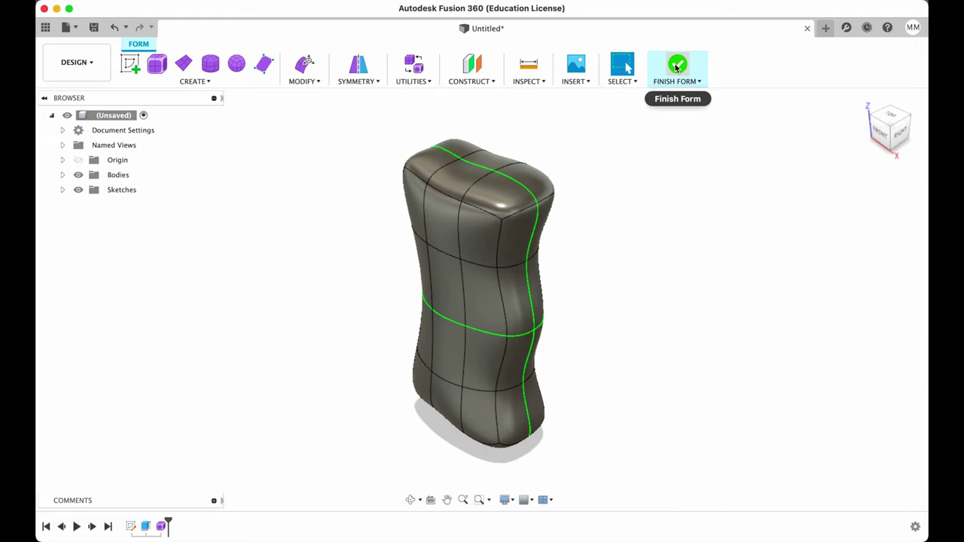
# - Finish the form, set the outer body's opacity to 50%, and inspect how it encloses the core from several directions
pyautogui.click(676, 66)
pyautogui.click(118, 204)
pyautogui.rightClick(123, 208)
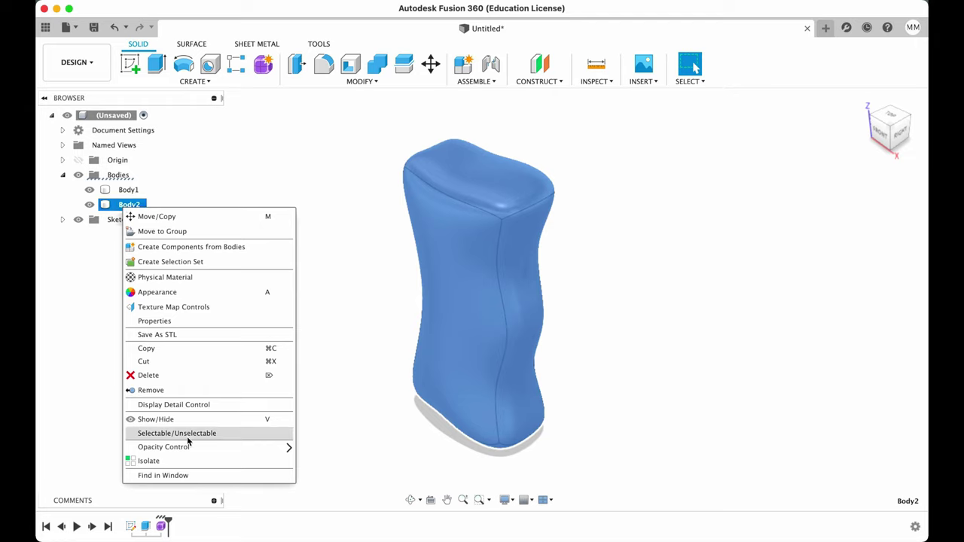
pyautogui.moveTo(186, 448)
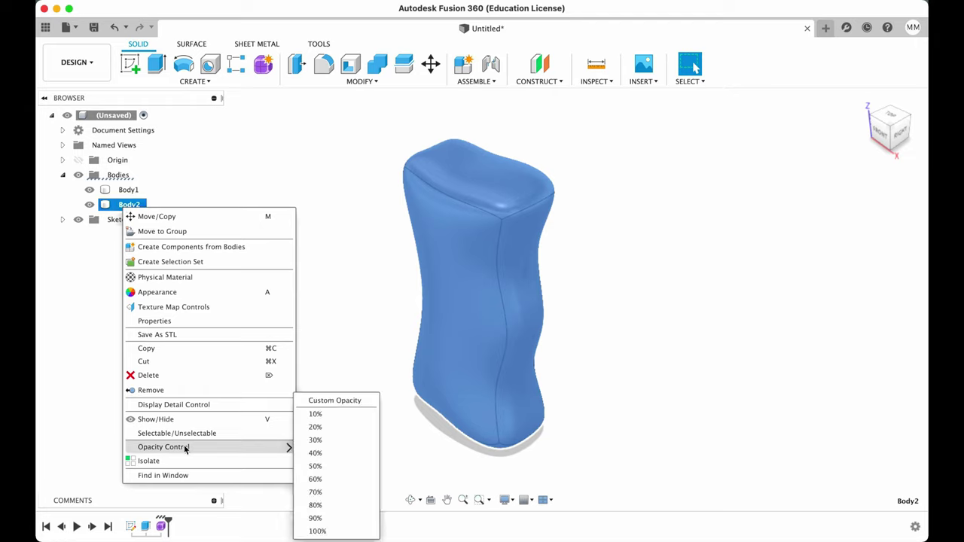
pyautogui.click(317, 466)
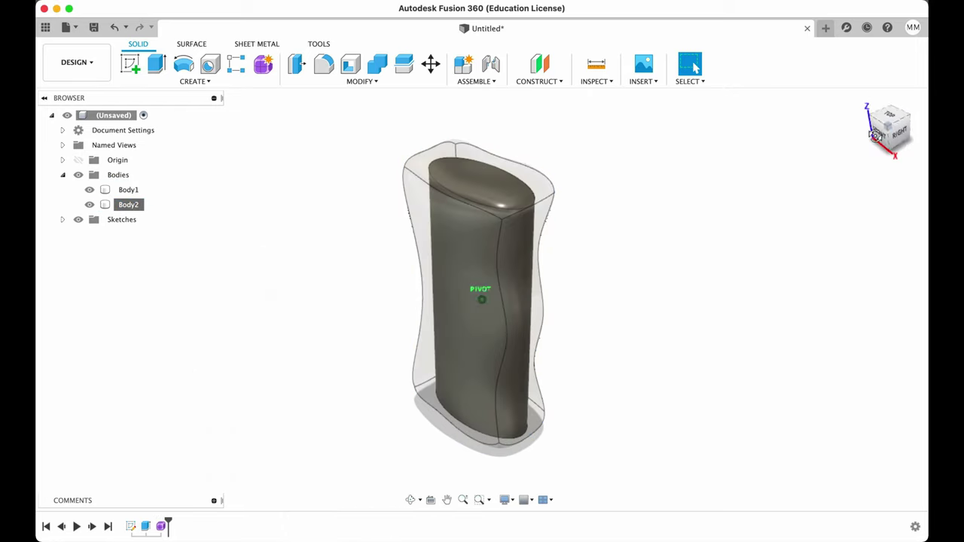
pyautogui.moveTo(876, 136)
pyautogui.mouseDown()
pyautogui.moveTo(904, 128)
pyautogui.moveTo(882, 124)
pyautogui.mouseUp()
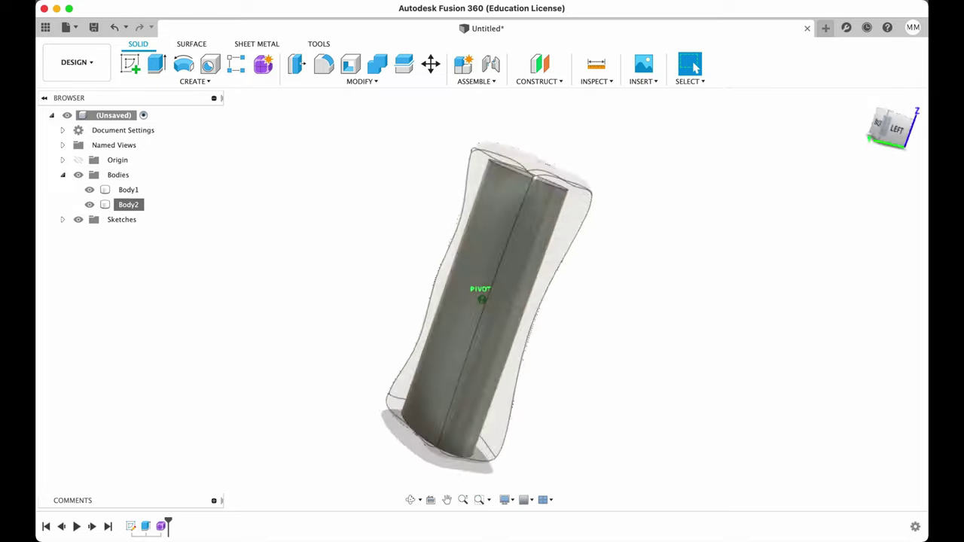
pyautogui.keyDown('shift'); pyautogui.moveTo(625, 331); pyautogui.dragTo(926, 246, button='middle'); pyautogui.keyUp('shift')
pyautogui.click(863, 99)
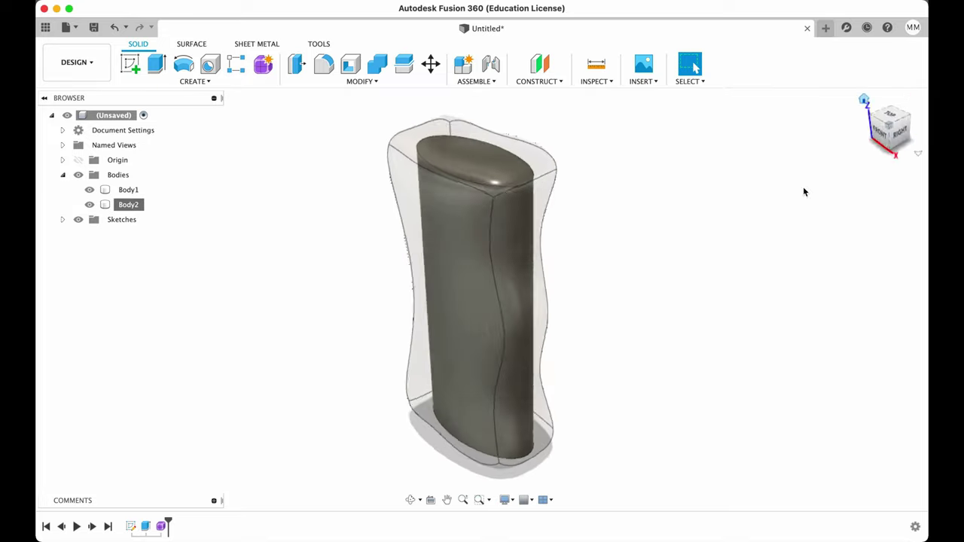
# - Reopen the form for editing and move the right side outward just above the middle and near the upper end
pyautogui.rightClick(162, 526)
pyautogui.click(185, 416)
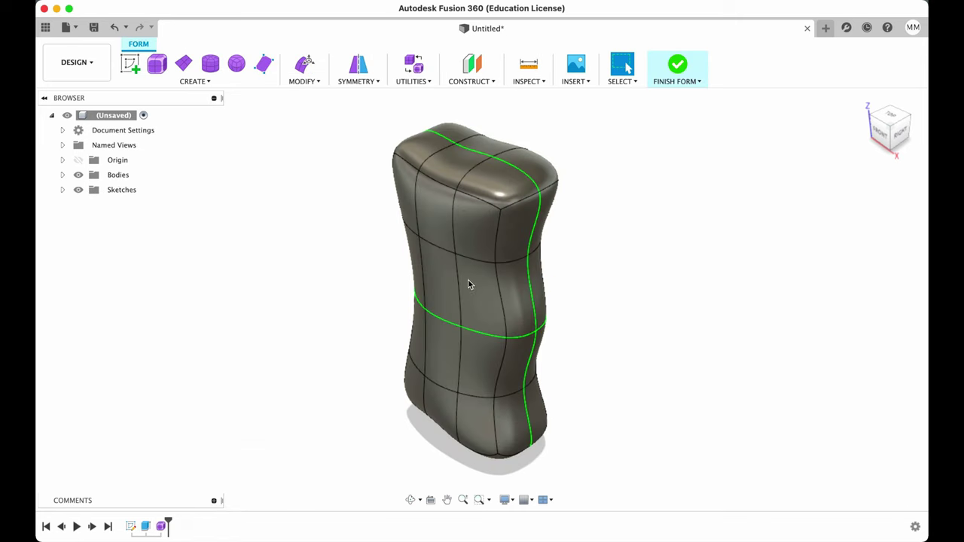
pyautogui.click(299, 65)
pyautogui.moveTo(539, 274); pyautogui.dragTo(548, 279)
pyautogui.click(522, 201)
pyautogui.moveTo(549, 211); pyautogui.dragTo(555, 215)
# - Slightly adjust the three top faces on the front half and reposition the uppermost face at the left side
pyautogui.click(467, 169)
pyautogui.keyDown('shift'); pyautogui.click(509, 185); pyautogui.keyUp('shift')
pyautogui.keyDown('shift'); pyautogui.click(422, 147); pyautogui.keyUp('shift')
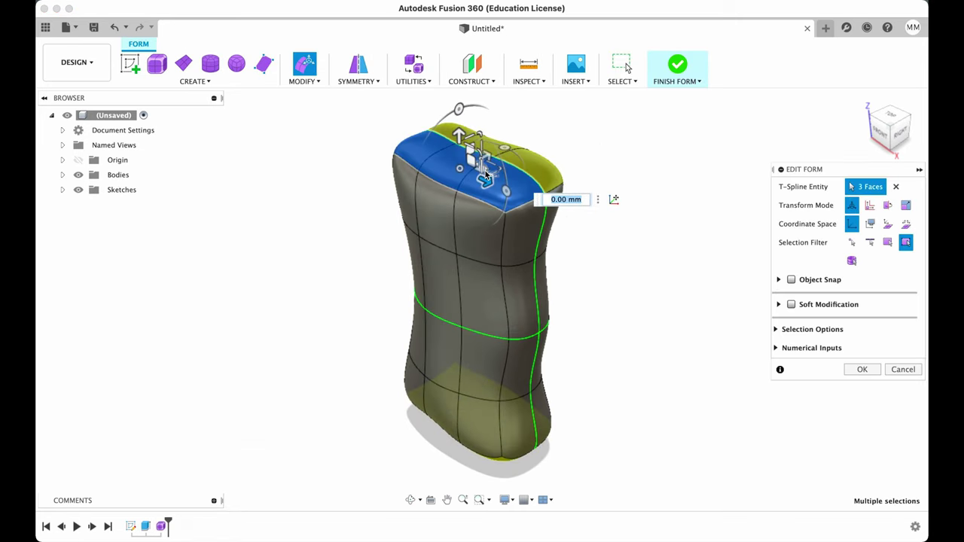
pyautogui.moveTo(460, 140); pyautogui.dragTo(461, 140)
pyautogui.press('Escape')
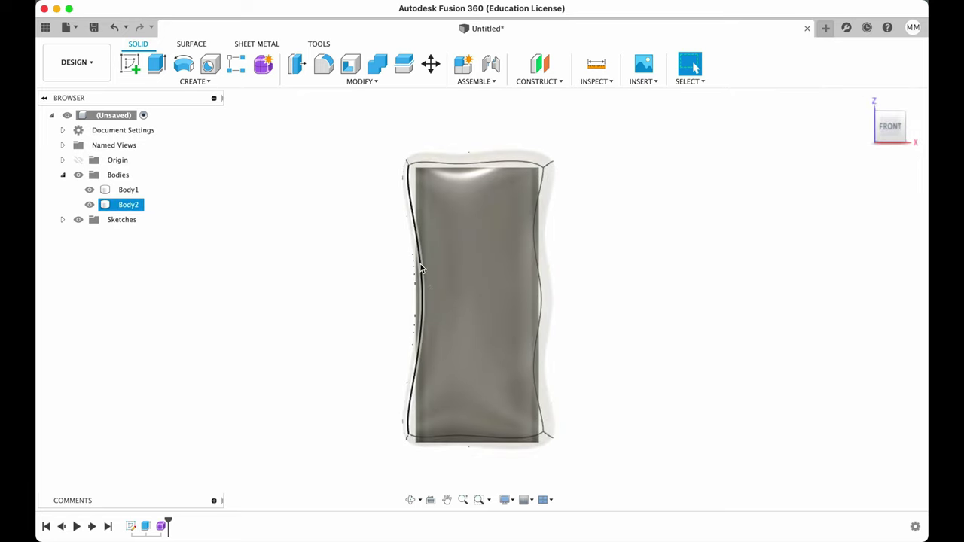
pyautogui.click(865, 100)
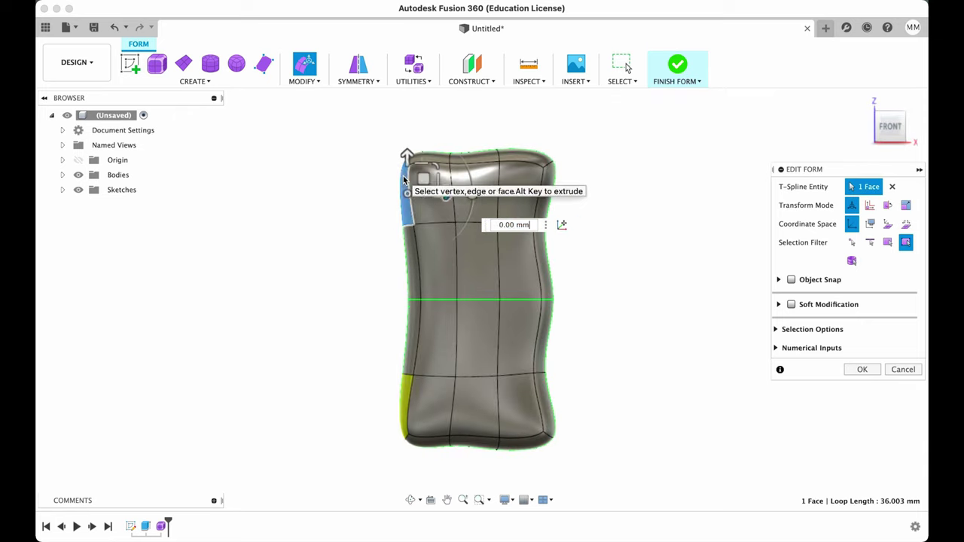
pyautogui.moveTo(423, 179); pyautogui.dragTo(436, 164)
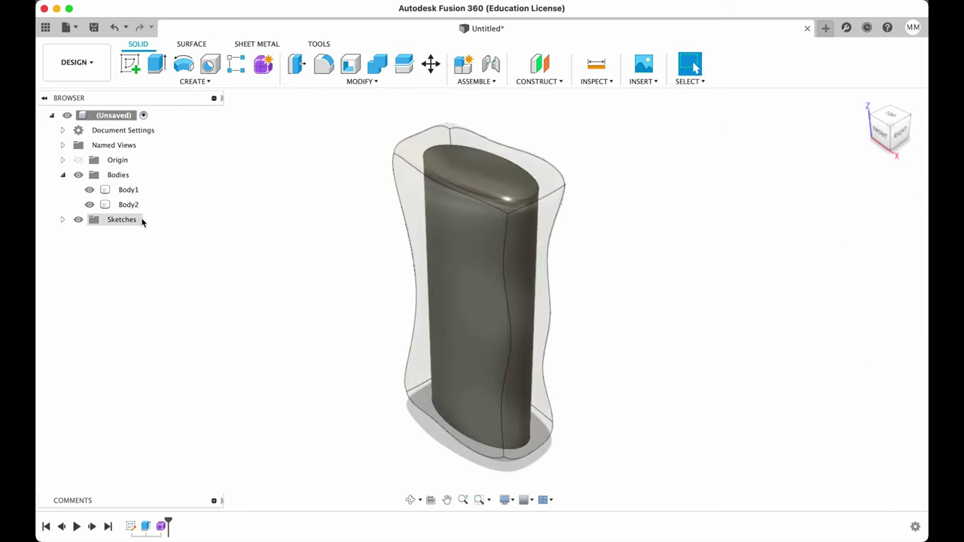
# - Restore the outer form body's opacity to 100%
pyautogui.click(128, 205)
pyautogui.rightClick(130, 211)
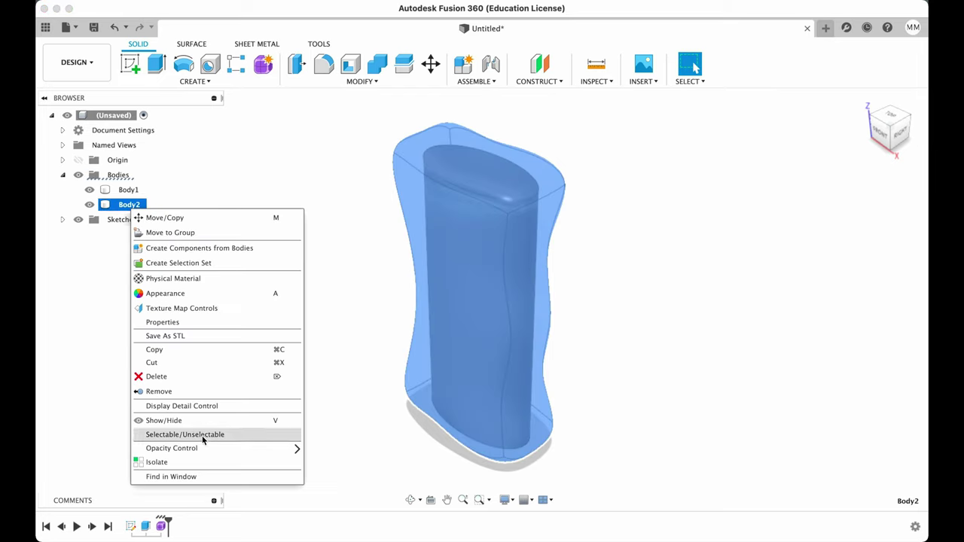
pyautogui.moveTo(261, 453)
pyautogui.click(324, 532)
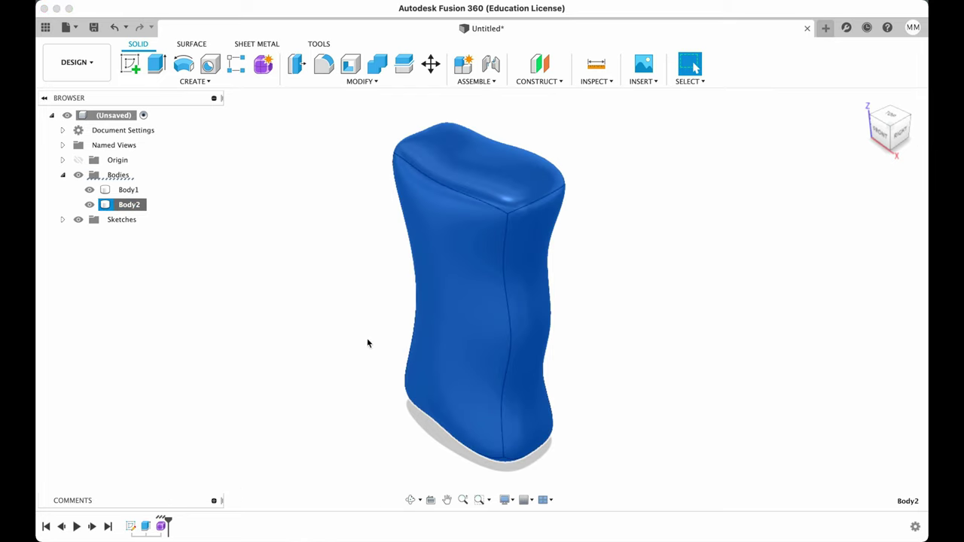
pyautogui.click(259, 151)
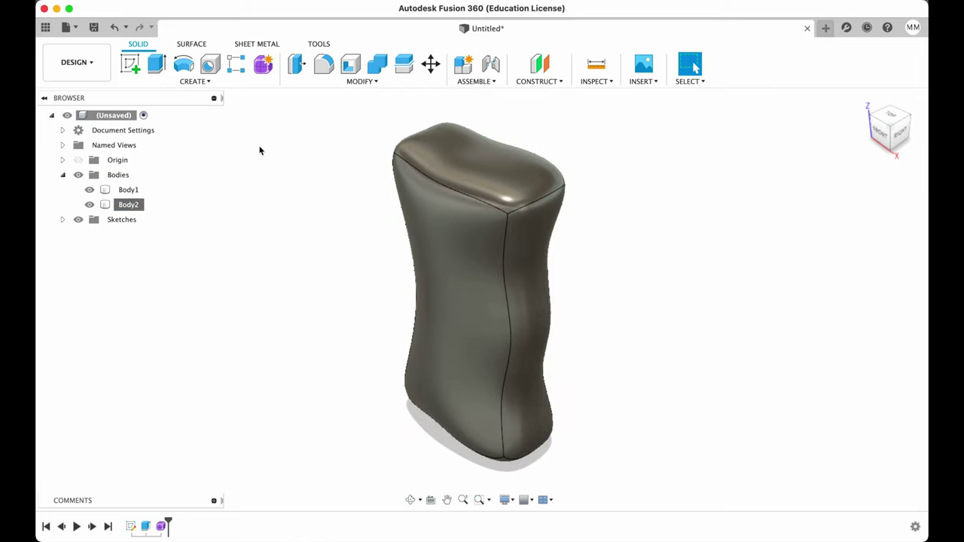
# - Create a section analysis on the XY plane with a distance of 45 mm
pyautogui.click(611, 88)
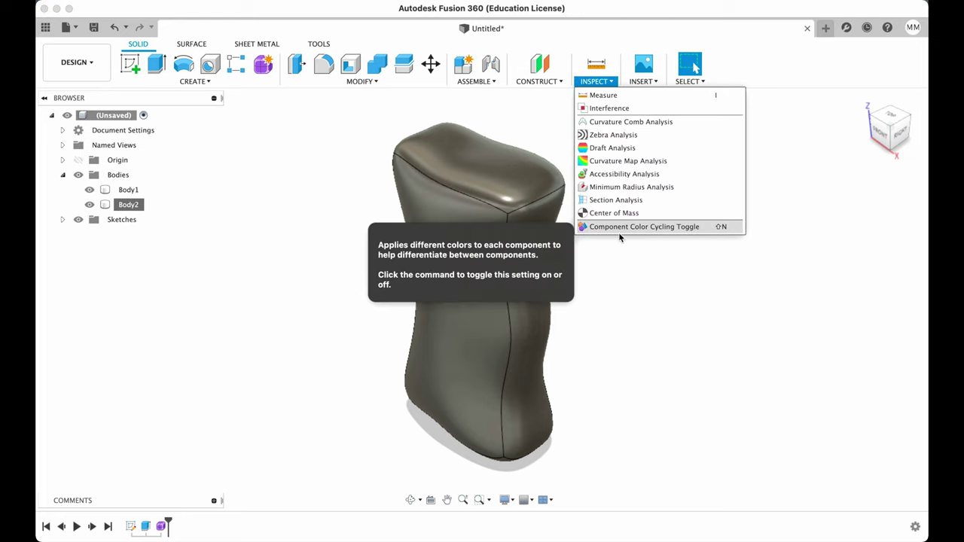
pyautogui.click(622, 200)
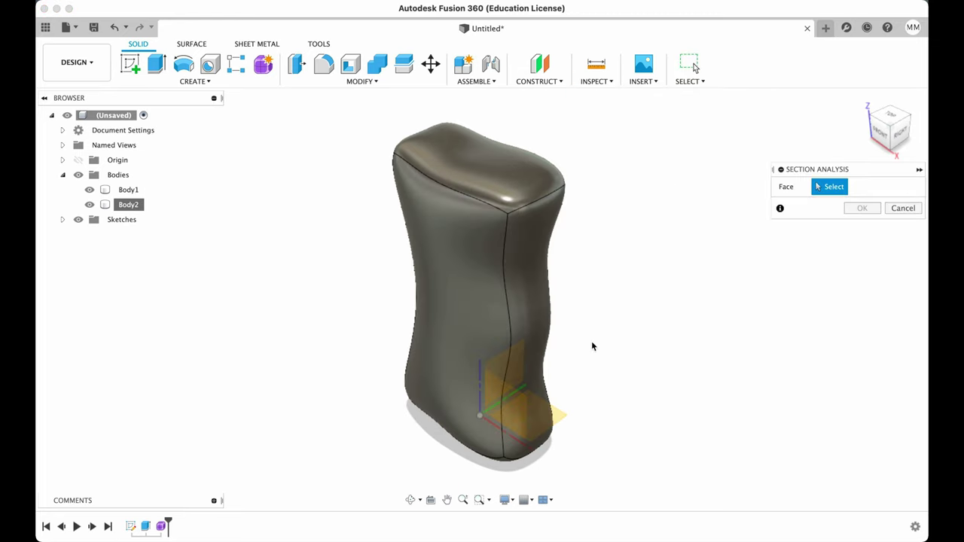
pyautogui.click(560, 417)
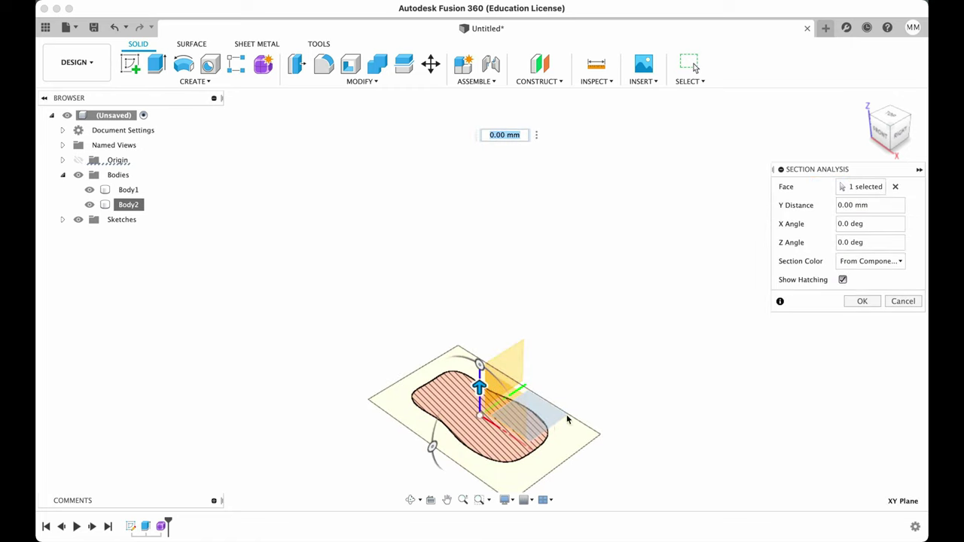
pyautogui.moveTo(479, 382); pyautogui.dragTo(482, 170)
pyautogui.click(859, 301)
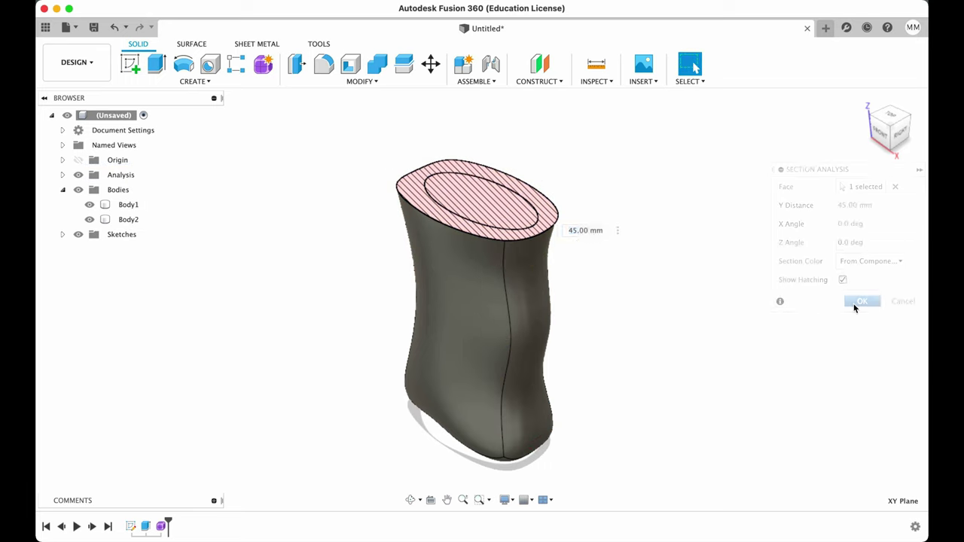
# - Reopen the form, move the uppermost front face at the left side inward toward the core, and finish the form
pyautogui.rightClick(165, 529)
pyautogui.click(190, 416)
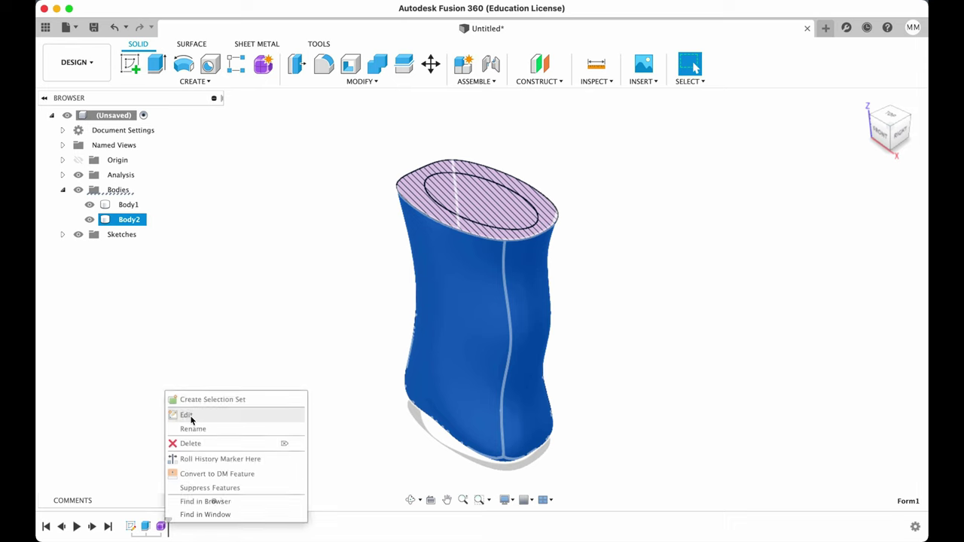
pyautogui.click(400, 197)
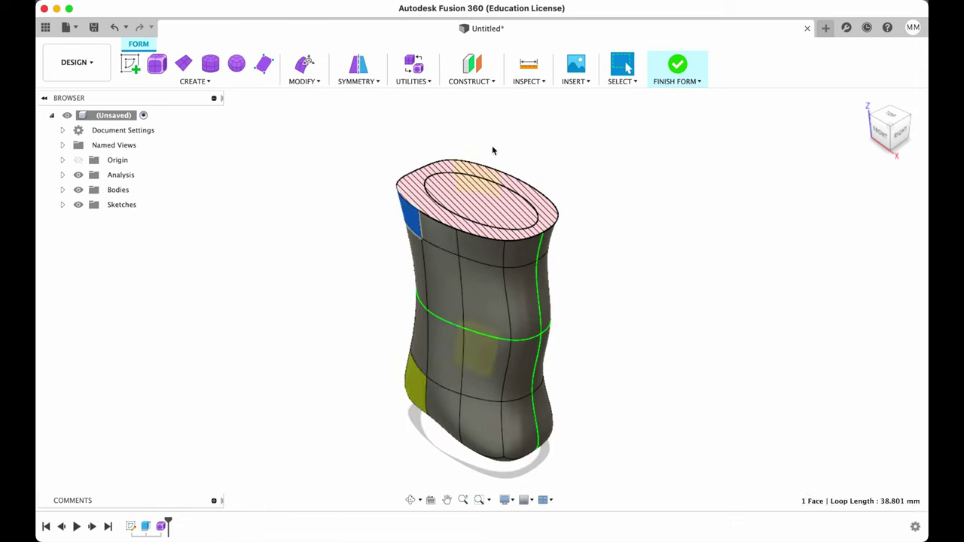
pyautogui.click(306, 66)
pyautogui.moveTo(411, 200); pyautogui.dragTo(452, 178)
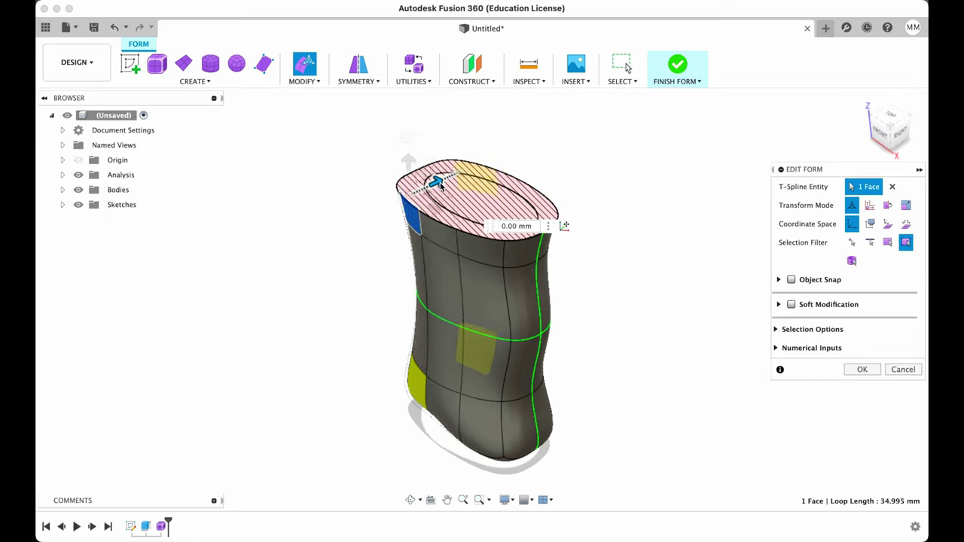
pyautogui.click(863, 369)
pyautogui.click(698, 77)
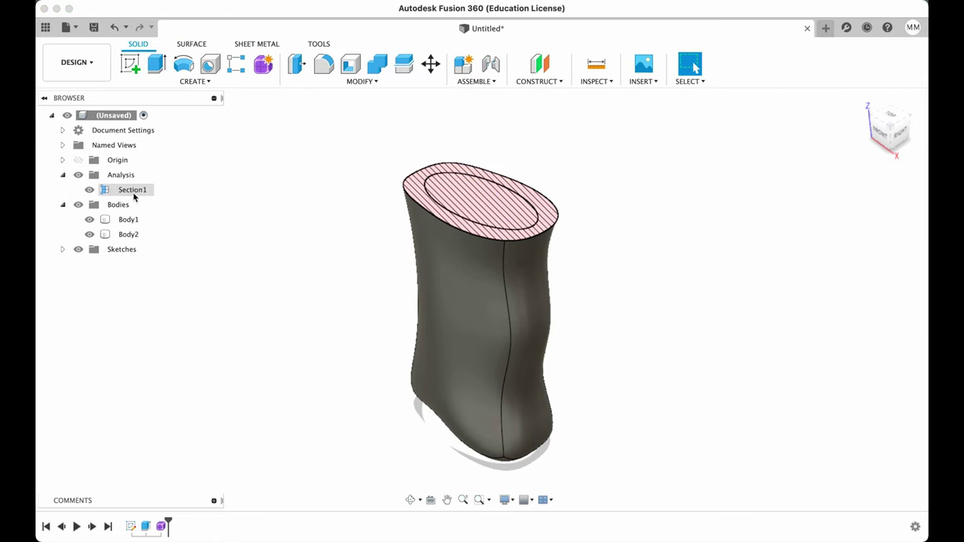
# - Edit the section analysis and move its plane up by 13 mm, above the outer body
pyautogui.rightClick(134, 195)
pyautogui.click(162, 219)
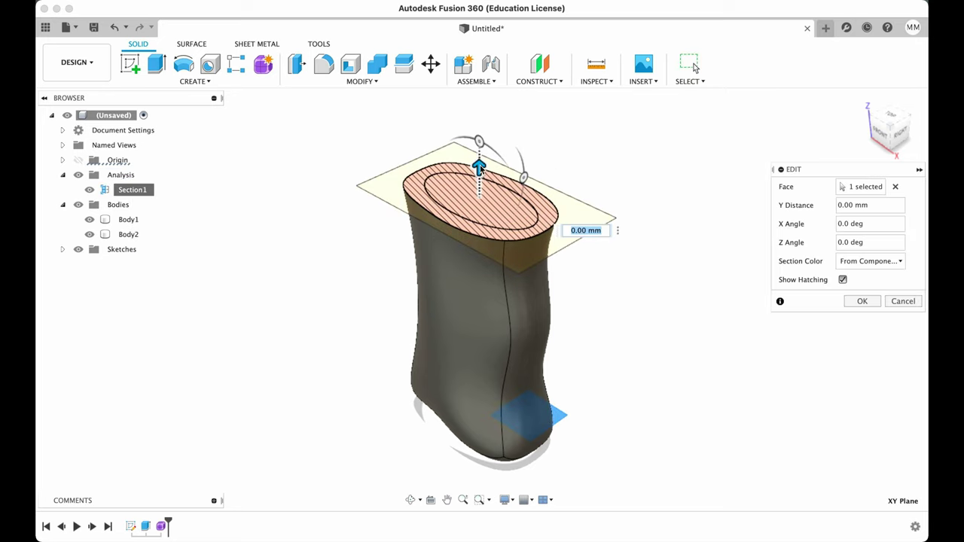
pyautogui.moveTo(479, 167); pyautogui.dragTo(446, 94)
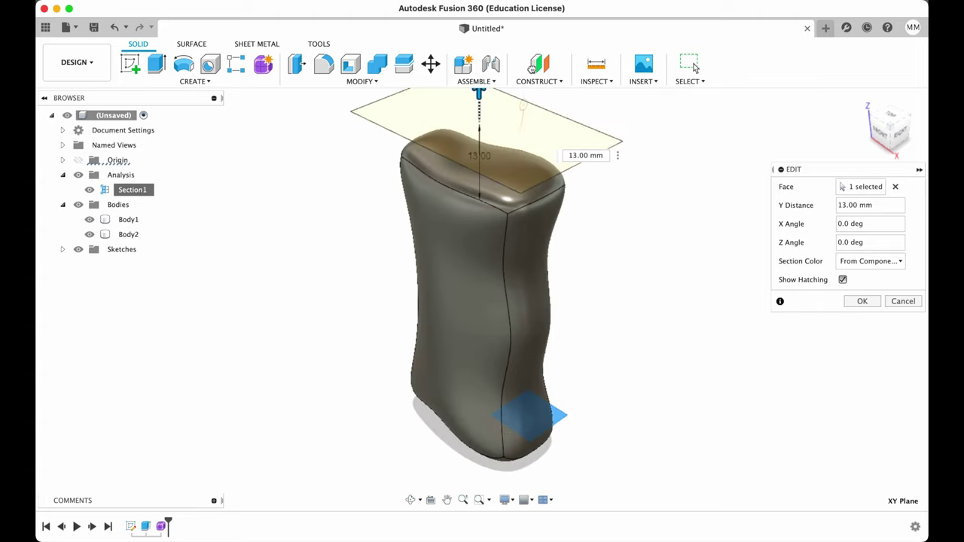
pyautogui.click(863, 301)
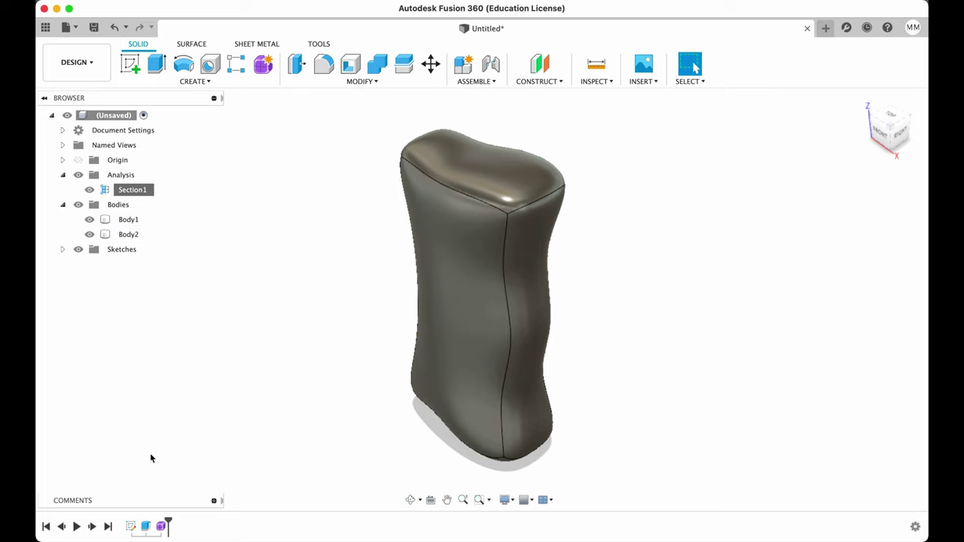
# - Reopen the form and select the T-Spline vertices all around its bottom end for the Flatten command
pyautogui.rightClick(161, 527)
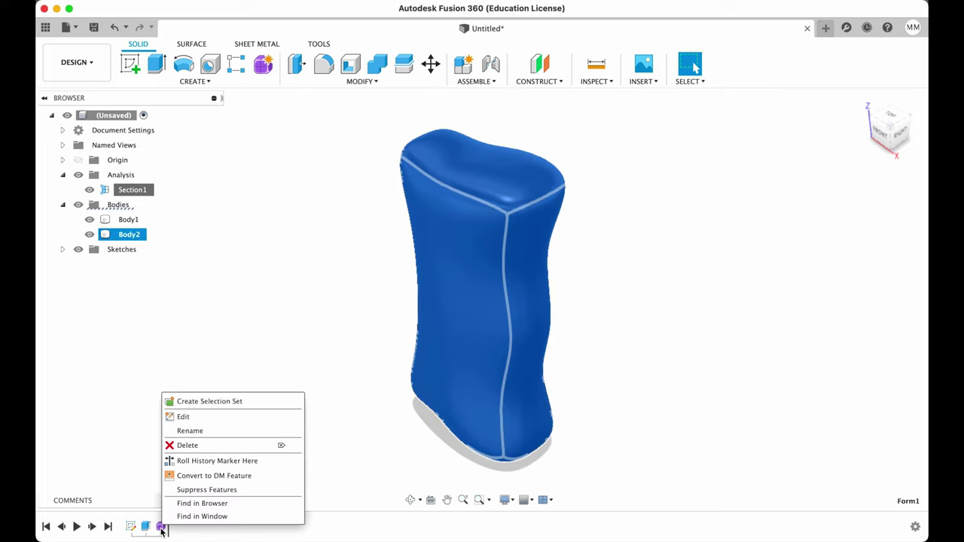
pyautogui.click(193, 422)
pyautogui.click(880, 145)
pyautogui.click(311, 85)
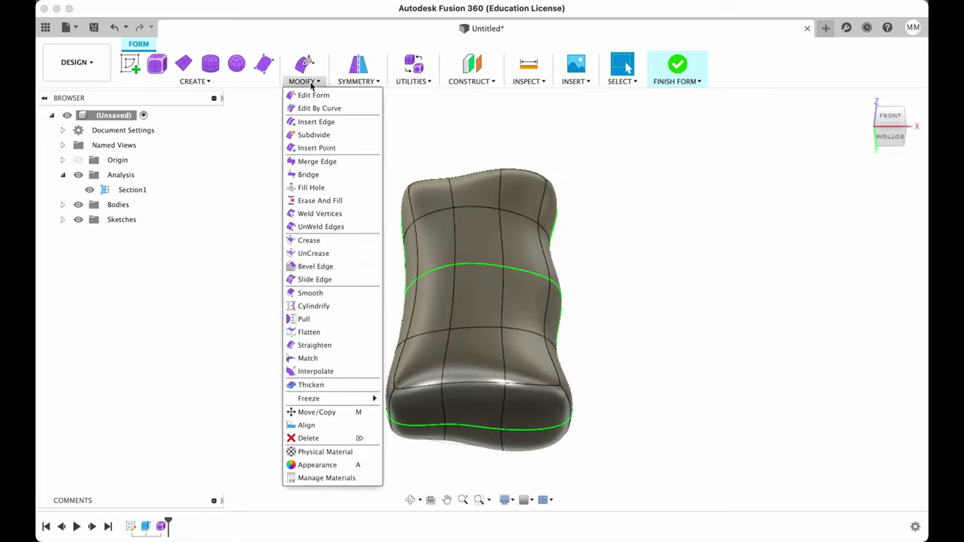
pyautogui.click(315, 332)
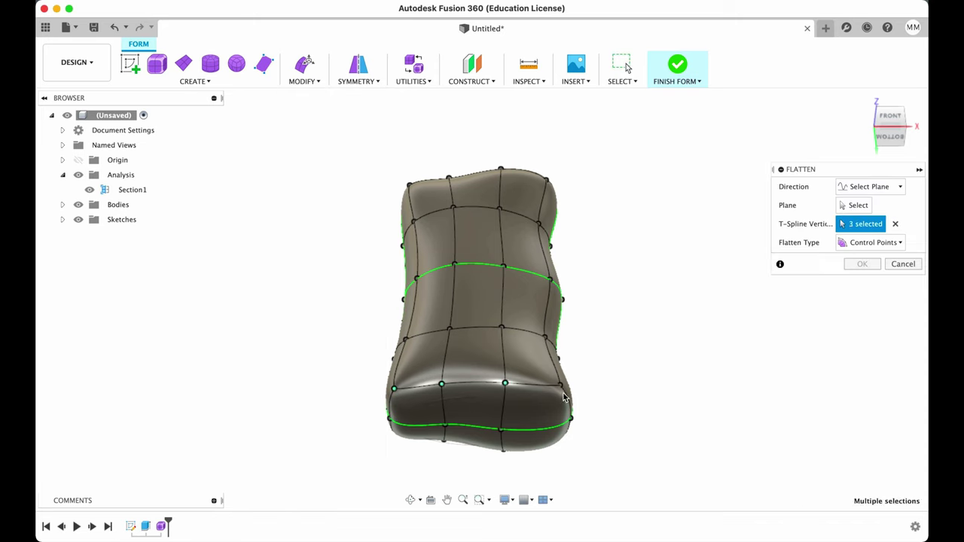
pyautogui.click(501, 429)
pyautogui.click(570, 418)
pyautogui.click(905, 146)
pyautogui.click(420, 235)
pyautogui.click(379, 265)
pyautogui.click(344, 286)
pyautogui.click(317, 298)
# - Flatten the bottom-end vertices with the Fit direction and Control Points type, excluding the two inner vertices, and finish the form
pyautogui.click(888, 189)
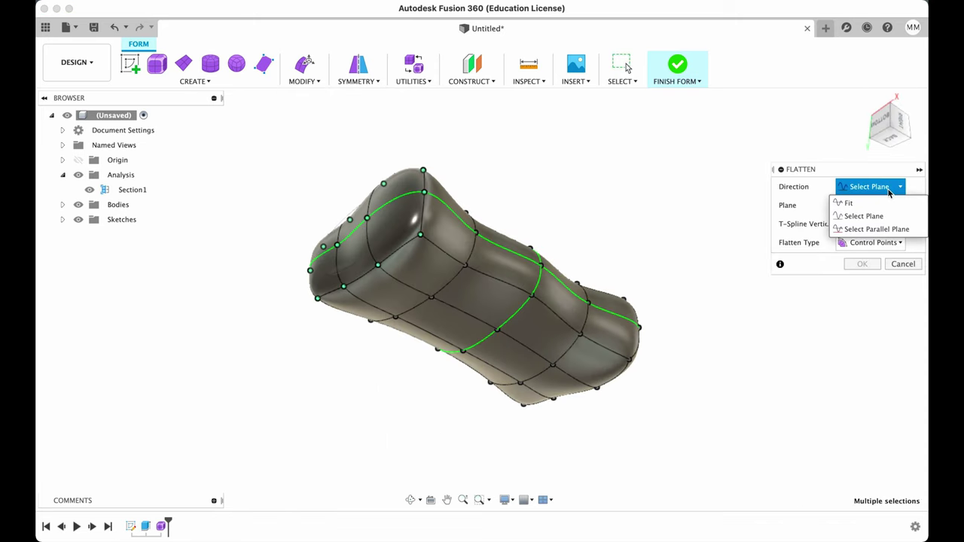
pyautogui.click(849, 204)
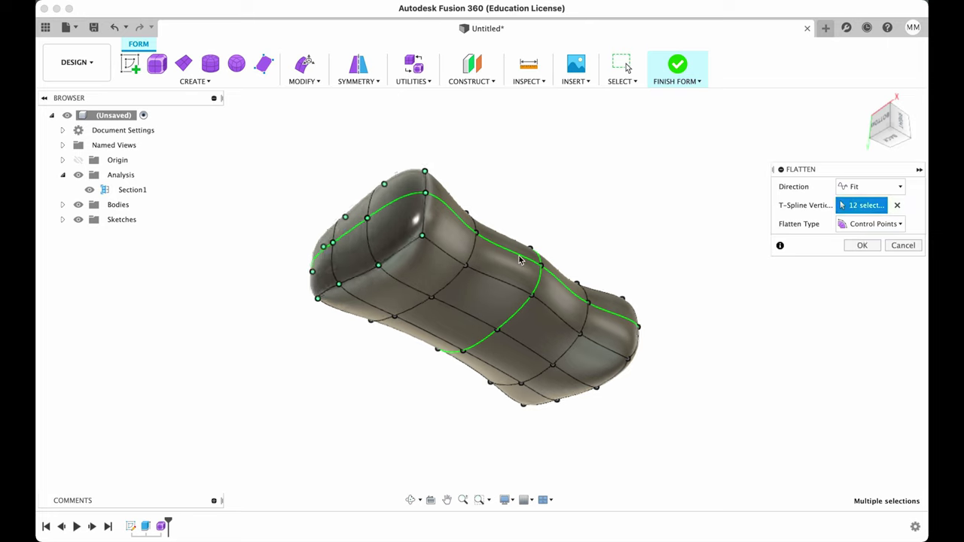
pyautogui.click(887, 132)
pyautogui.click(877, 140)
pyautogui.click(506, 419)
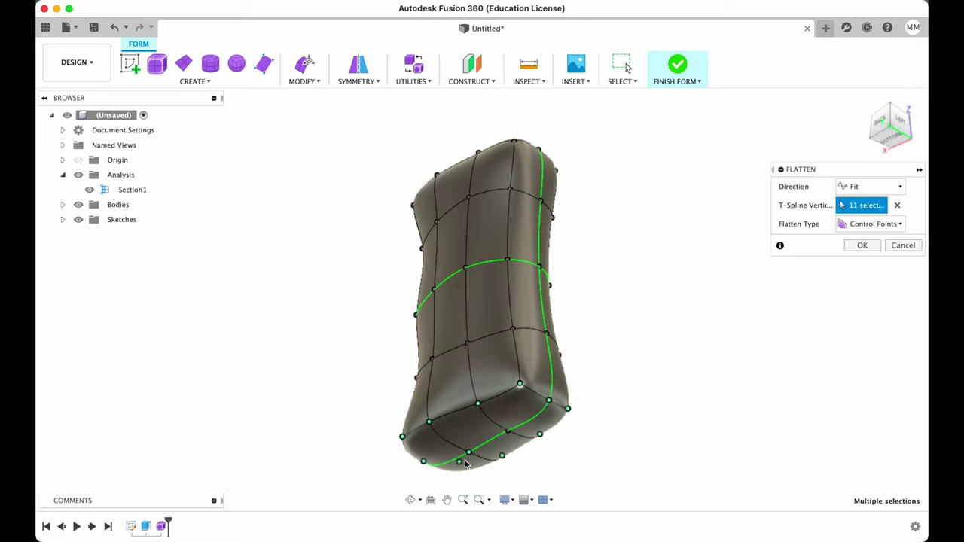
pyautogui.click(467, 442)
pyautogui.click(882, 123)
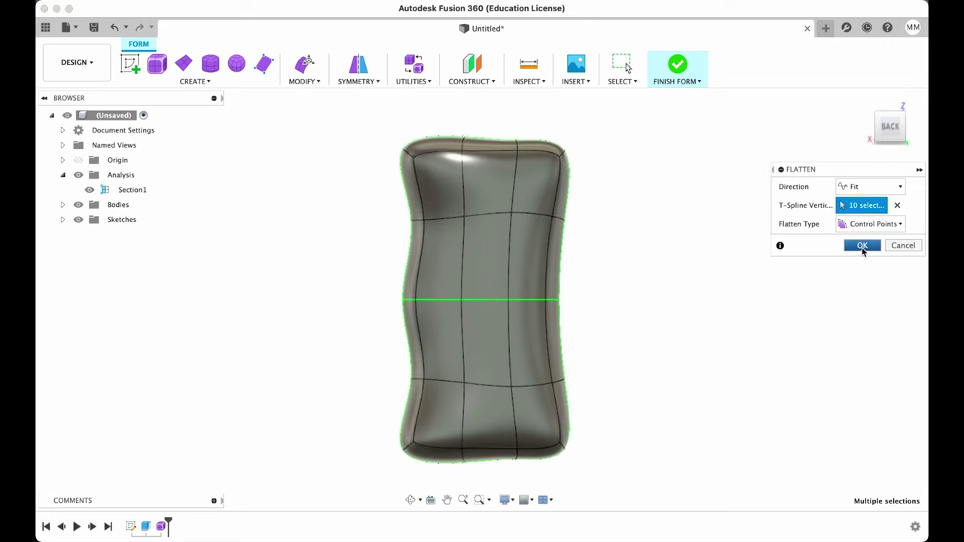
pyautogui.press('Return')
pyautogui.click(679, 70)
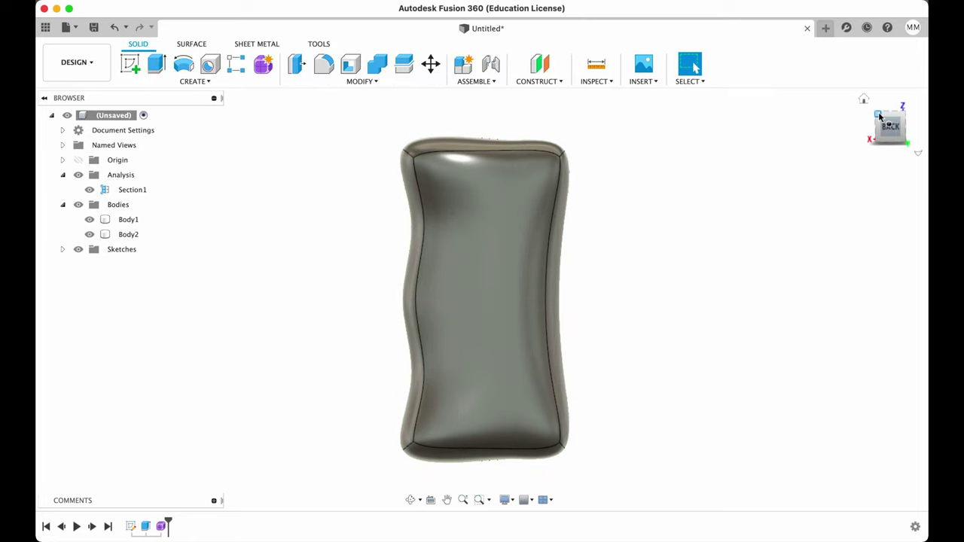
# - Hide the outer form body and extrude the core's top face upward by 23 mm with the Join operation
pyautogui.moveTo(879, 116); pyautogui.dragTo(566, 110)
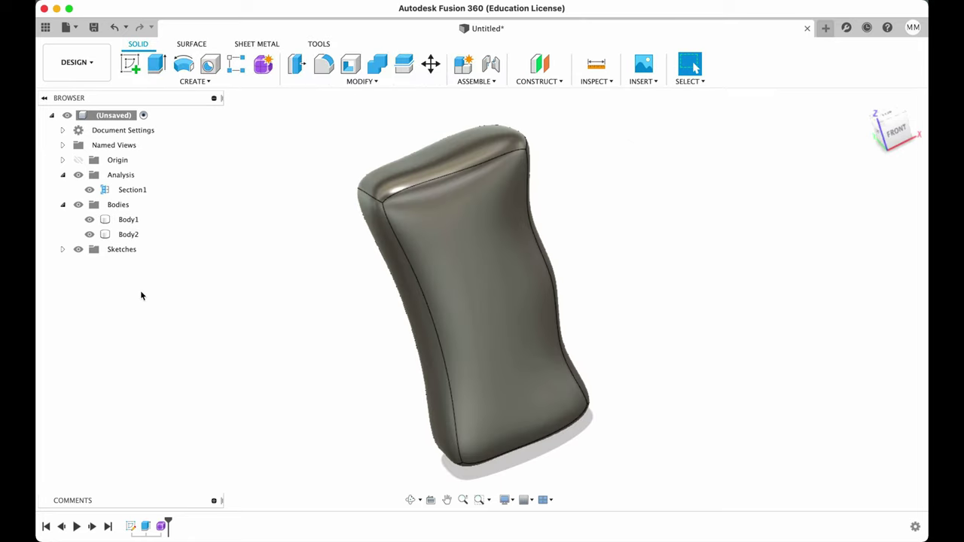
pyautogui.click(90, 236)
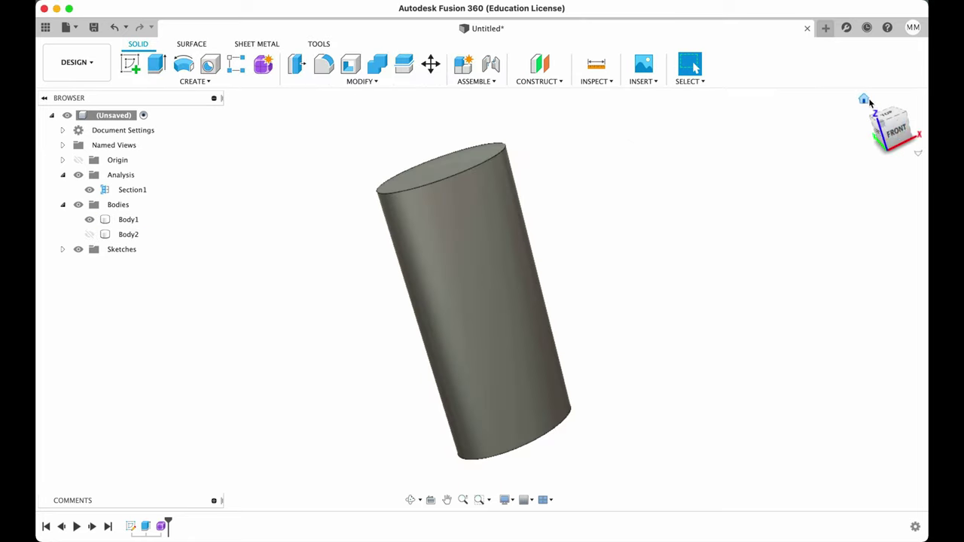
pyautogui.click(866, 101)
pyautogui.click(510, 157)
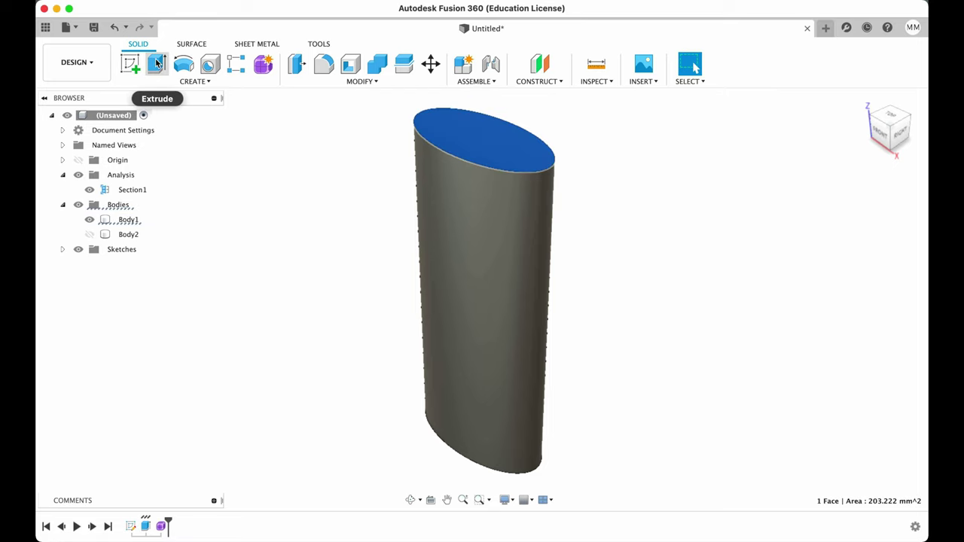
pyautogui.click(156, 63)
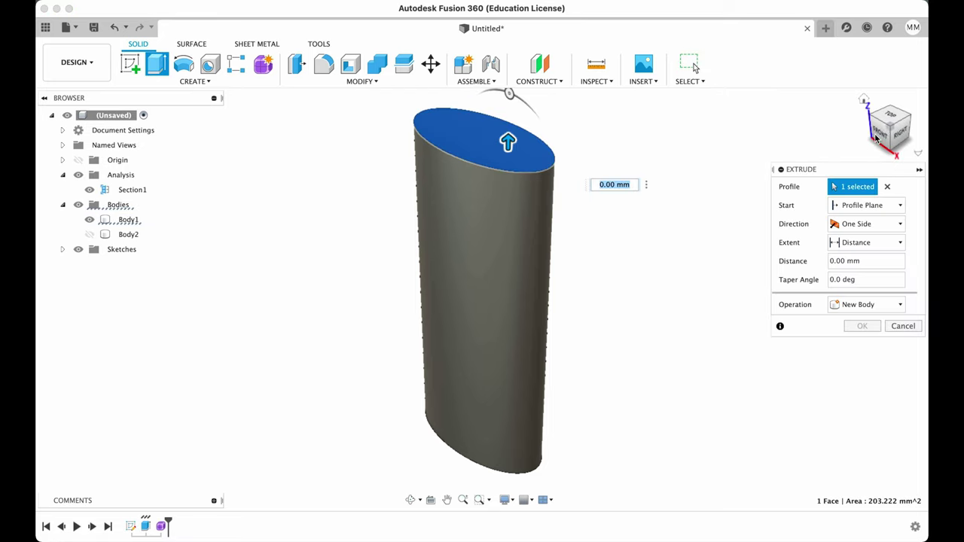
pyautogui.moveTo(508, 141); pyautogui.dragTo(511, 59)
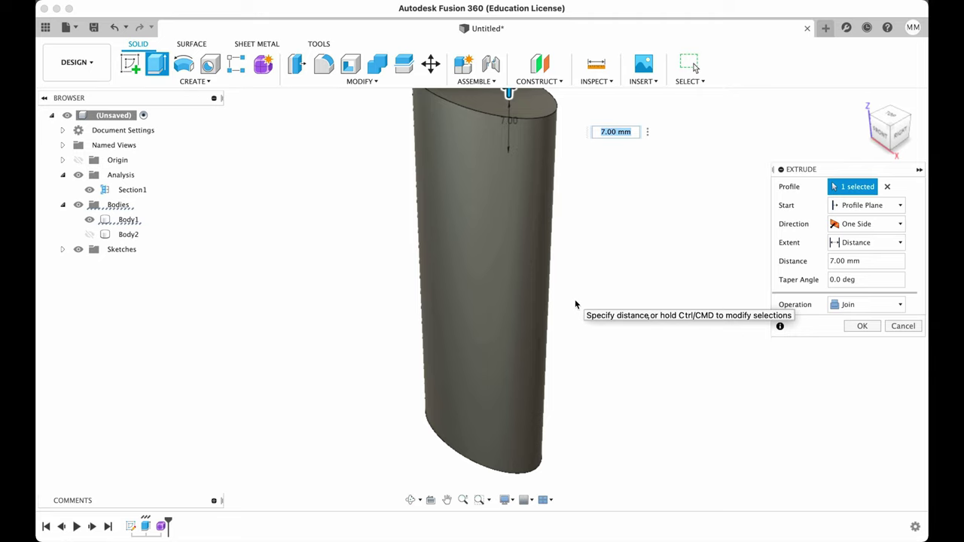
pyautogui.click(866, 101)
pyautogui.moveTo(510, 199); pyautogui.dragTo(508, 163)
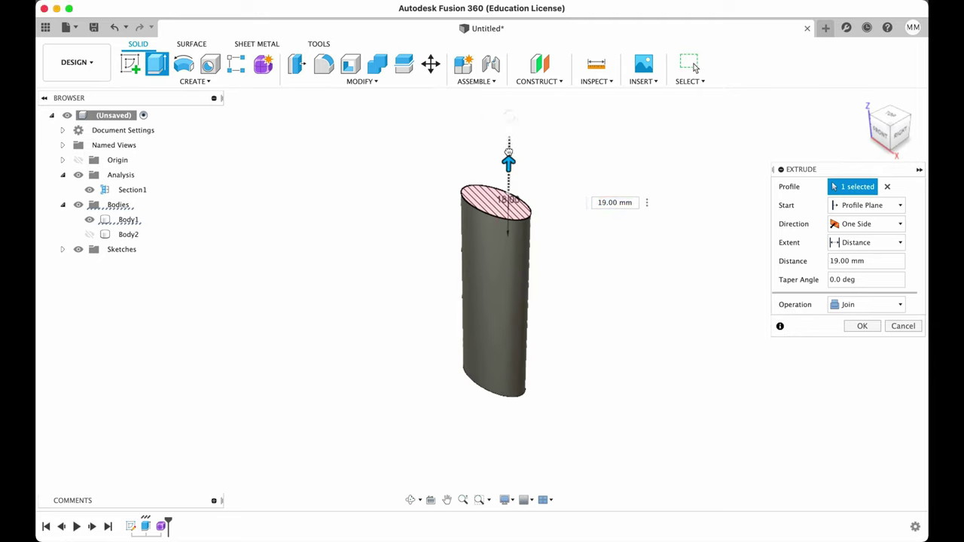
pyautogui.moveTo(508, 152); pyautogui.dragTo(509, 135)
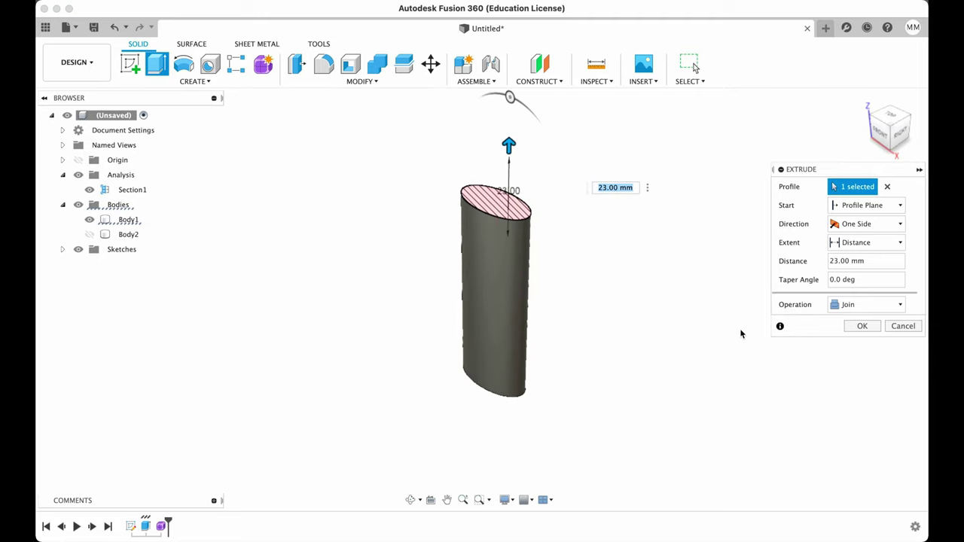
pyautogui.click(862, 326)
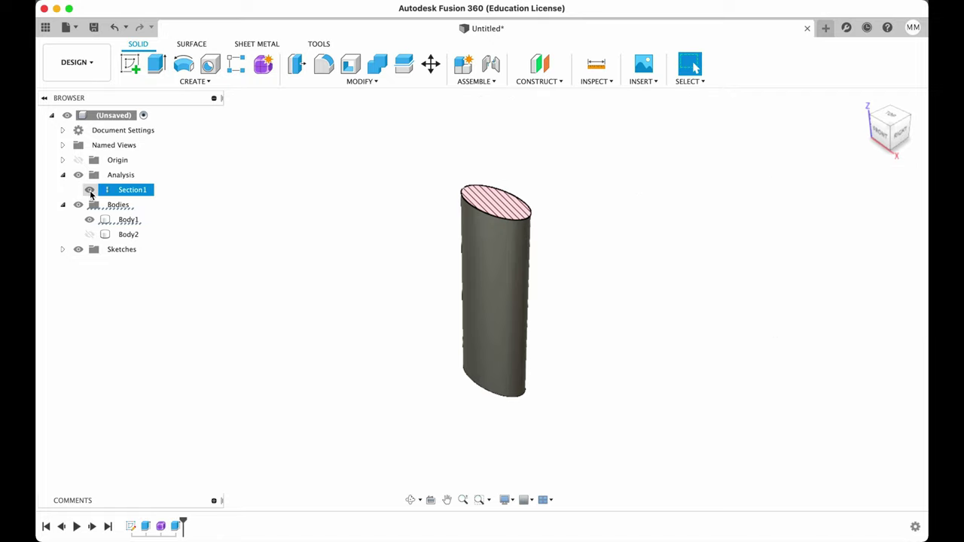
# - With the section analysis hidden and the outer body shown, cut the core from the outer body, keeping the tool body, and hide the core
pyautogui.click(90, 191)
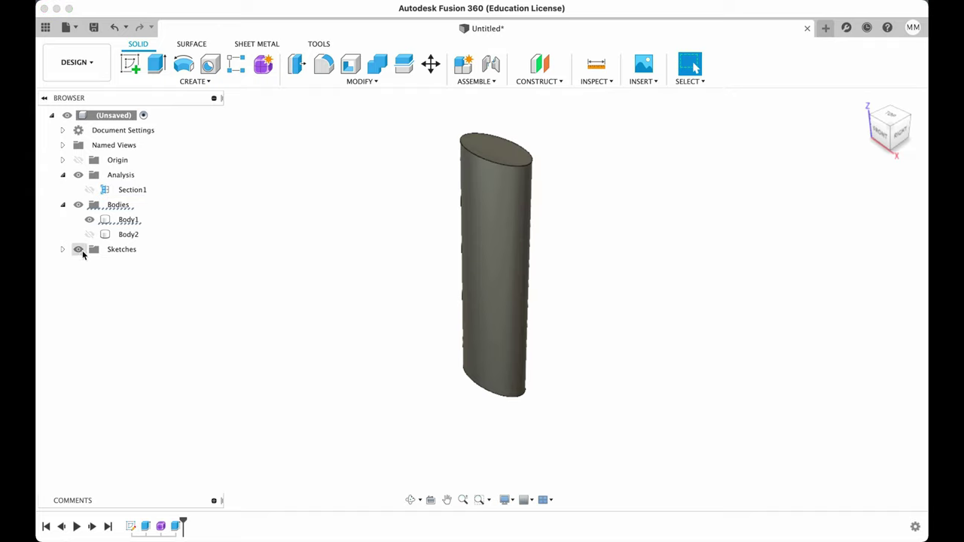
pyautogui.click(90, 234)
pyautogui.click(376, 67)
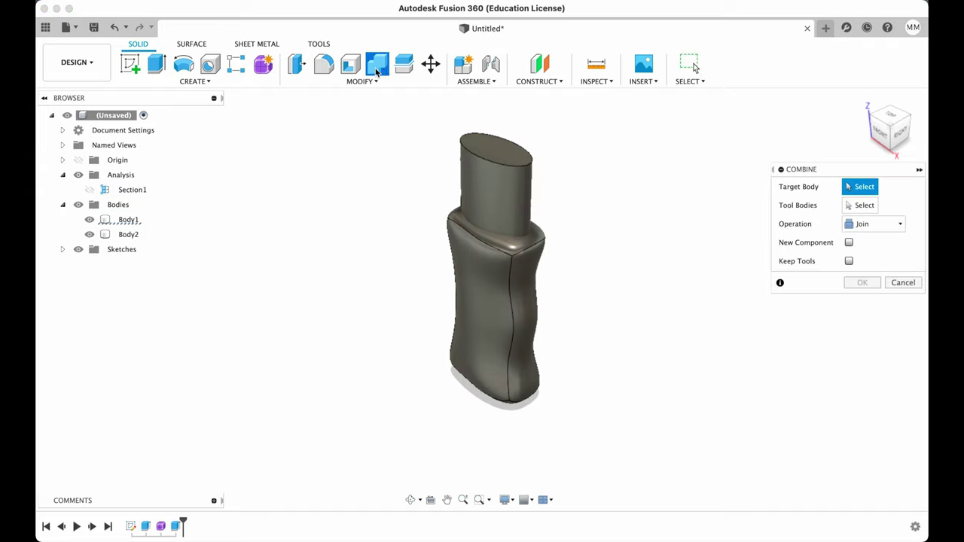
pyautogui.click(523, 316)
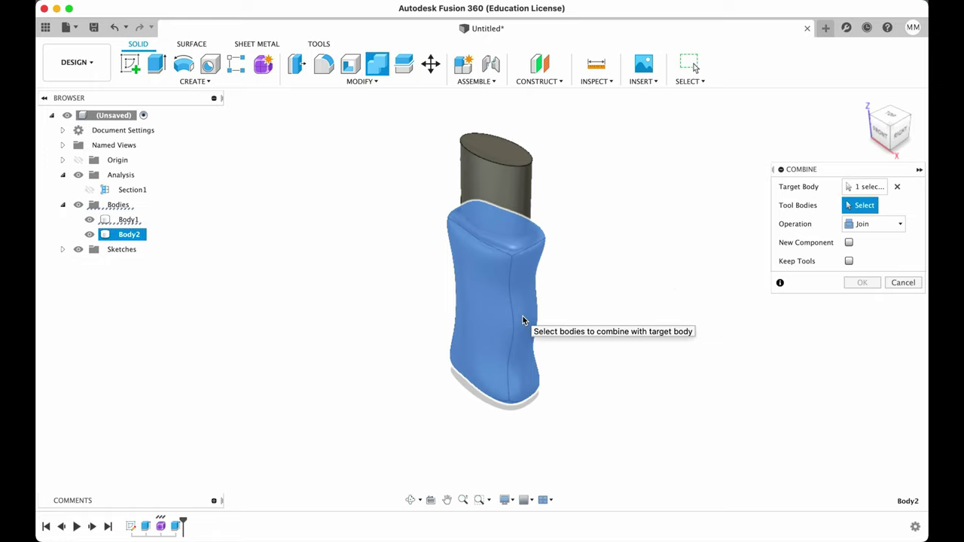
pyautogui.click(518, 184)
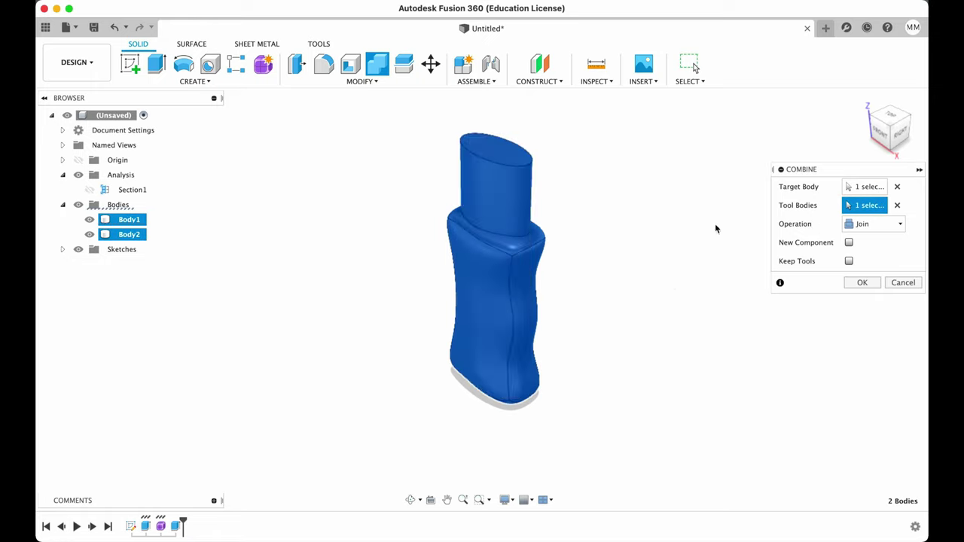
pyautogui.click(881, 226)
pyautogui.click(860, 249)
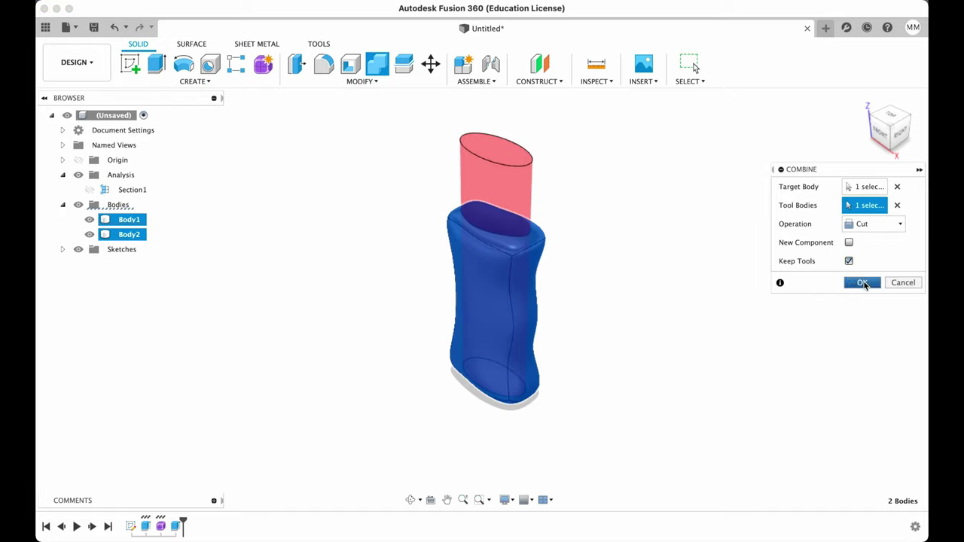
pyautogui.click(863, 283)
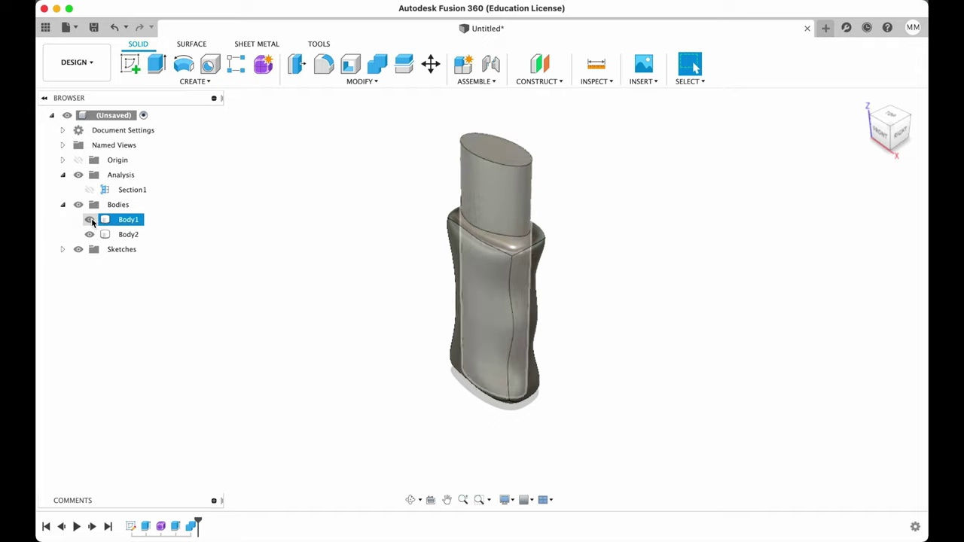
pyautogui.click(90, 219)
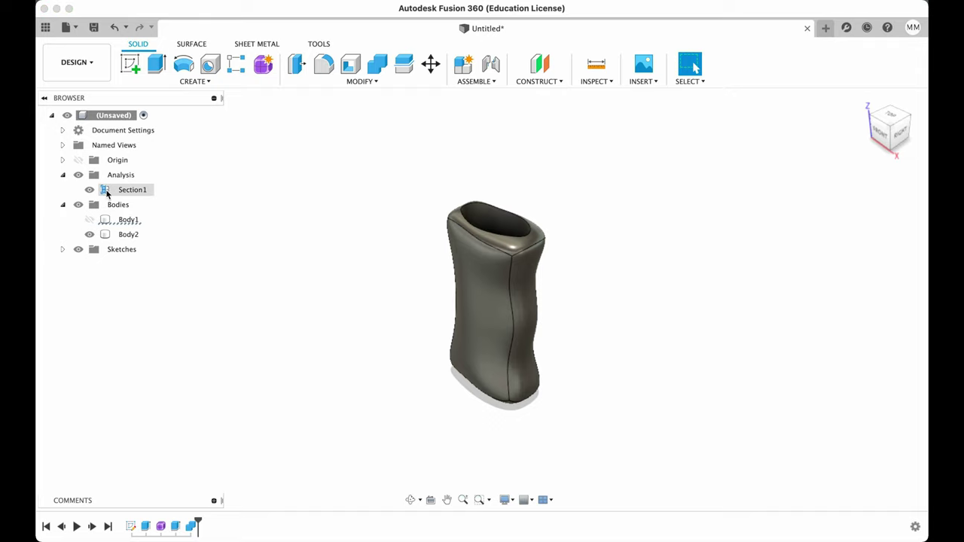
# - Turn the section analysis back on and lower its plane through the hollowed body to examine the cavity
pyautogui.rightClick(129, 194)
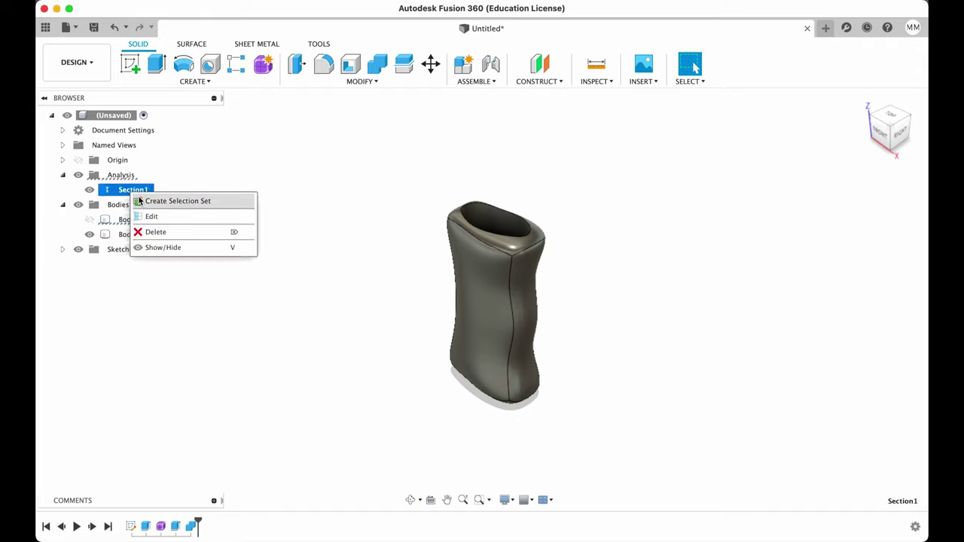
pyautogui.click(148, 216)
pyautogui.moveTo(501, 211); pyautogui.dragTo(522, 362)
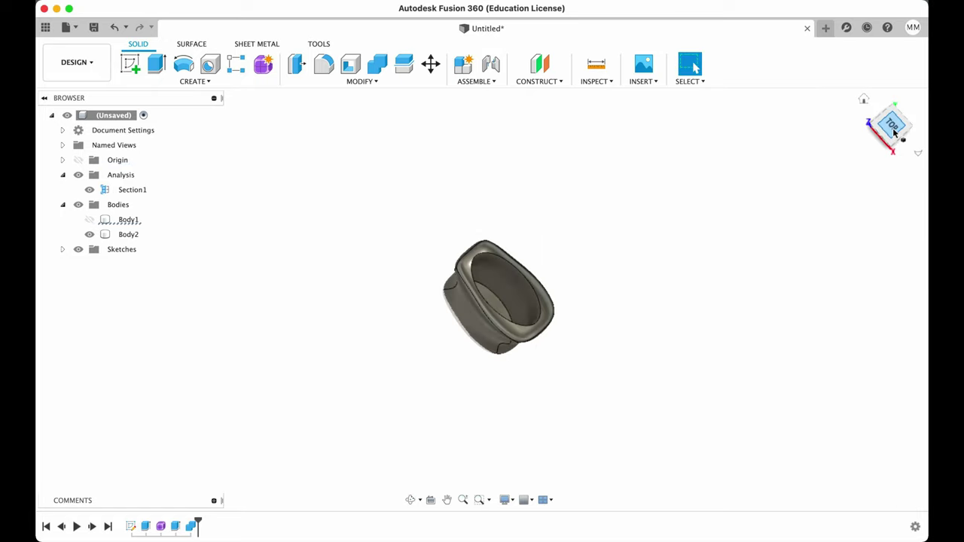
# - Extrude the elliptical floor of the cavity by 1 mm and check the hollowed body from several sides
pyautogui.moveTo(892, 130); pyautogui.dragTo(877, 130)
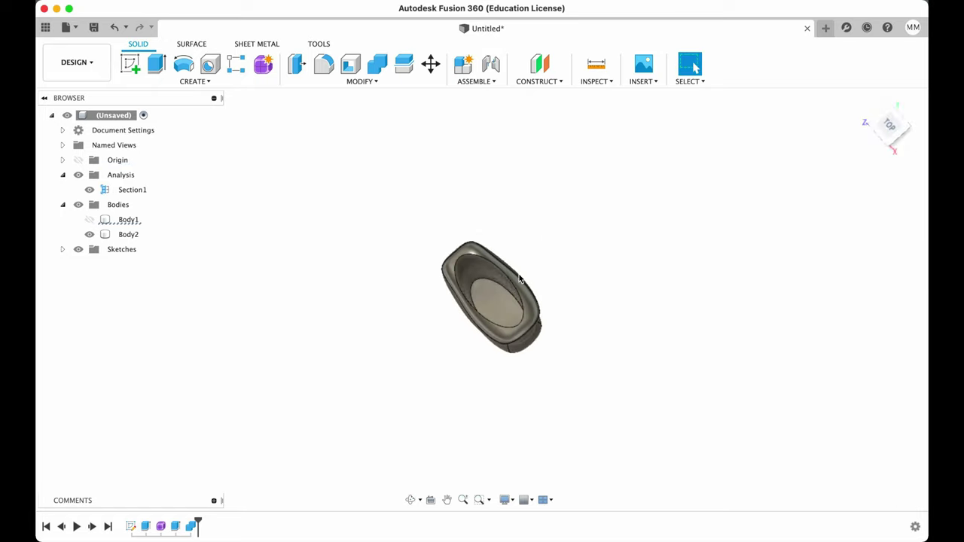
pyautogui.click(498, 303)
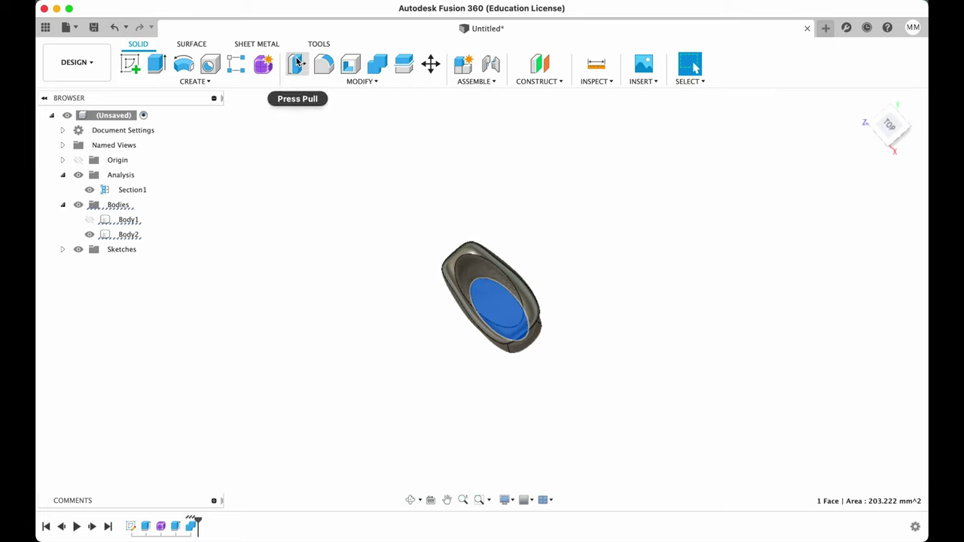
pyautogui.click(158, 67)
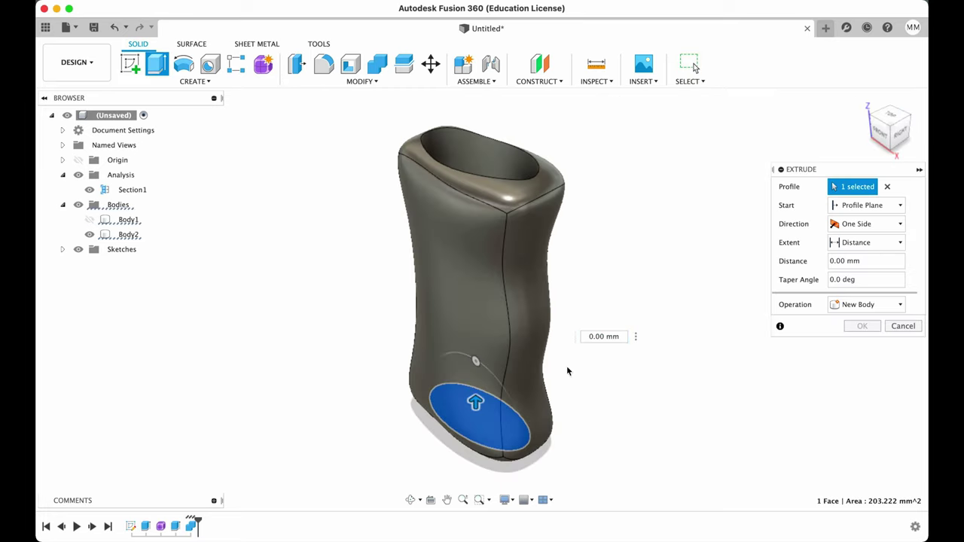
pyautogui.write('1')
pyautogui.click(852, 328)
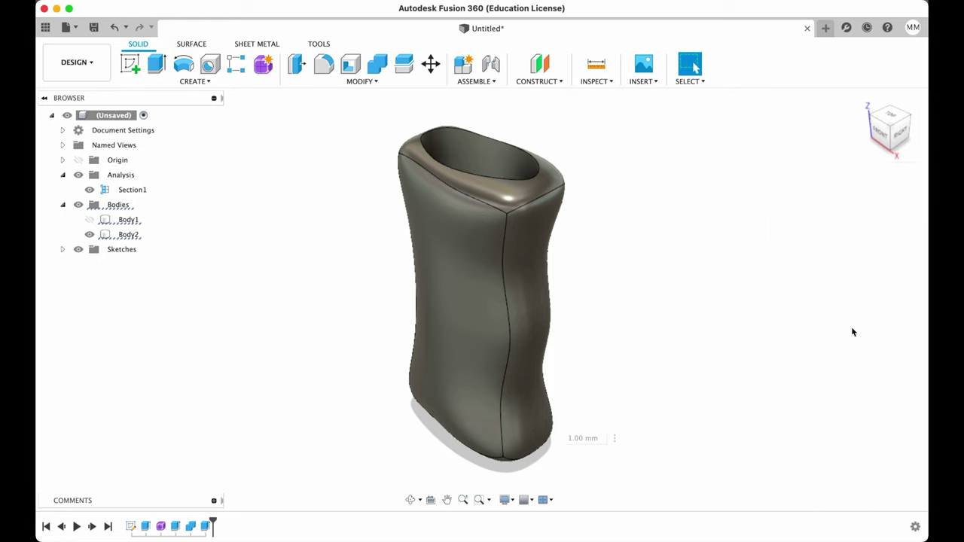
pyautogui.moveTo(896, 129); pyautogui.dragTo(611, 172)
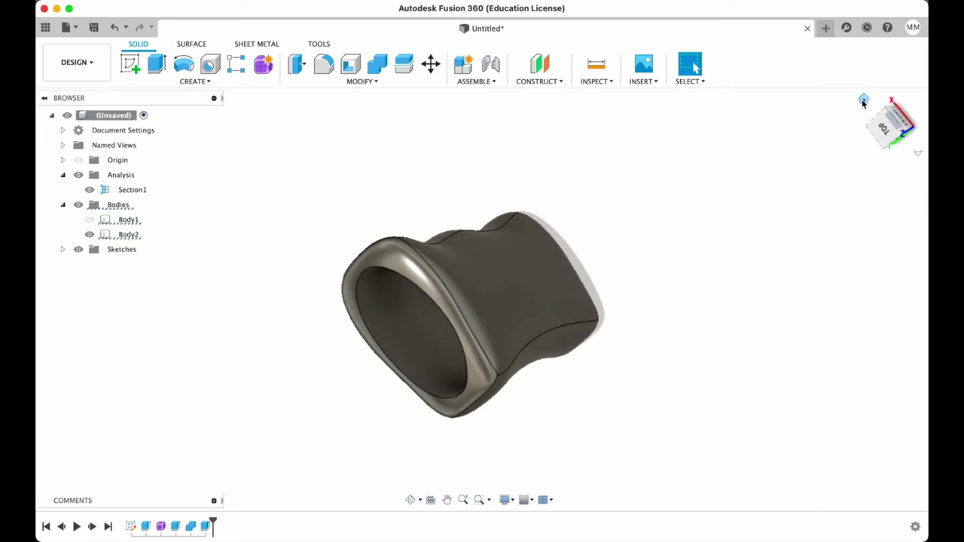
pyautogui.click(863, 100)
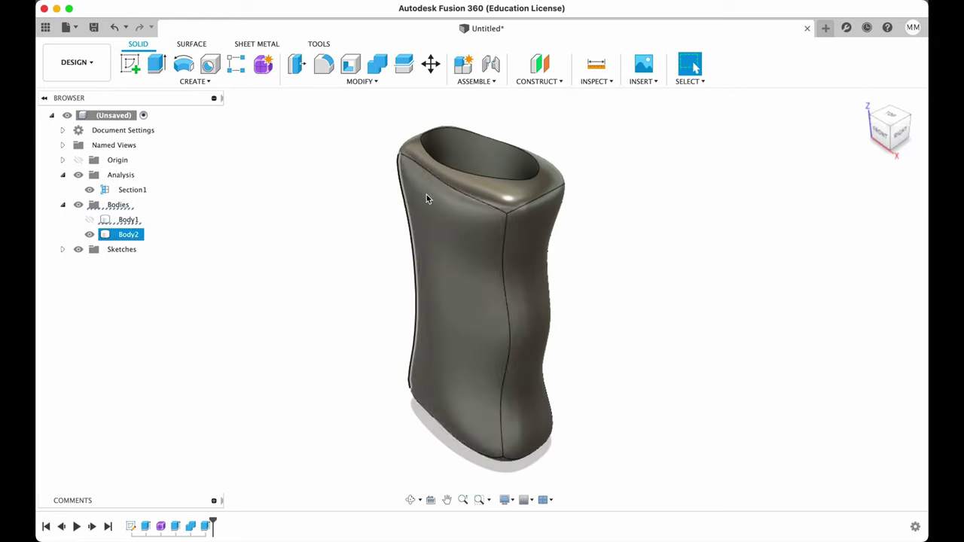
# - Create a construction plane offset -9 mm from the XZ plane, just in front of the hollowed body
pyautogui.click(544, 68)
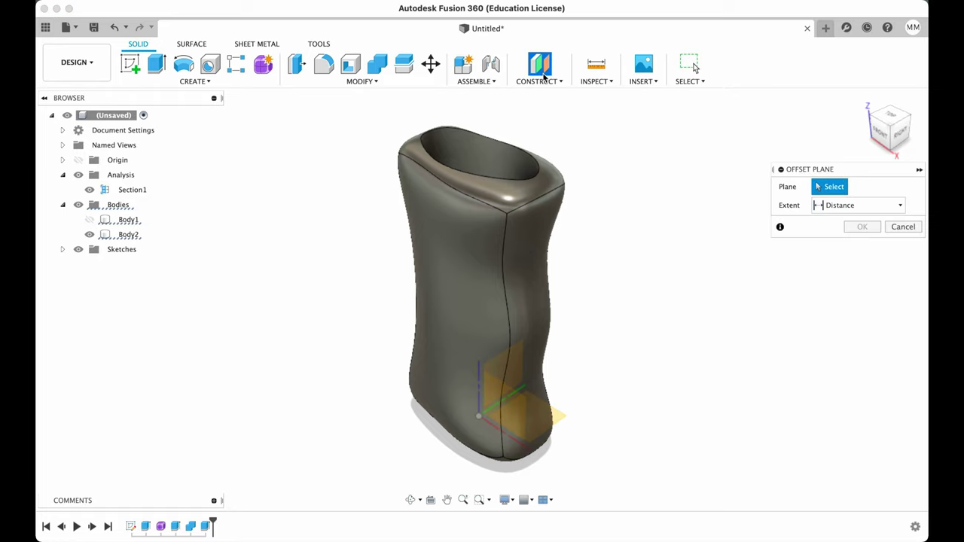
pyautogui.click(511, 406)
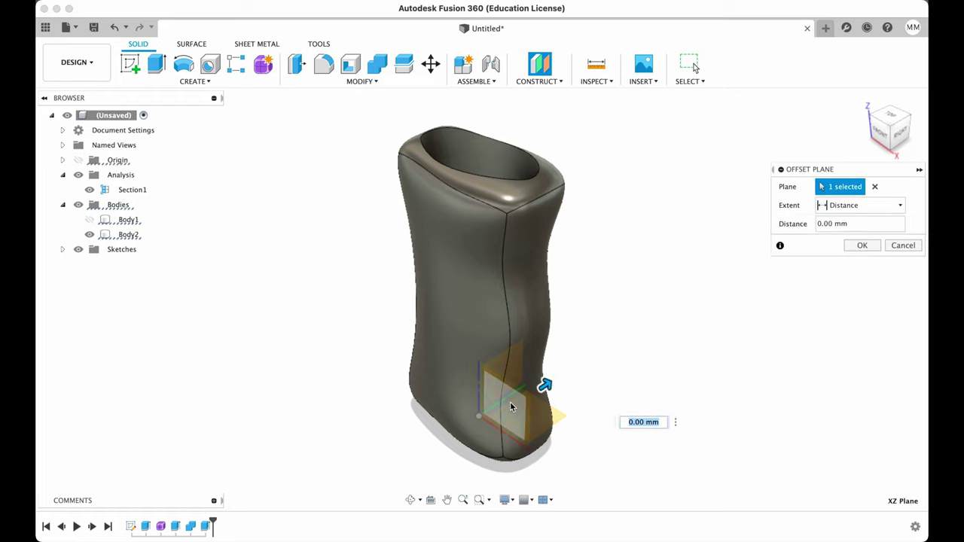
pyautogui.click(900, 131)
pyautogui.moveTo(498, 372); pyautogui.dragTo(445, 370)
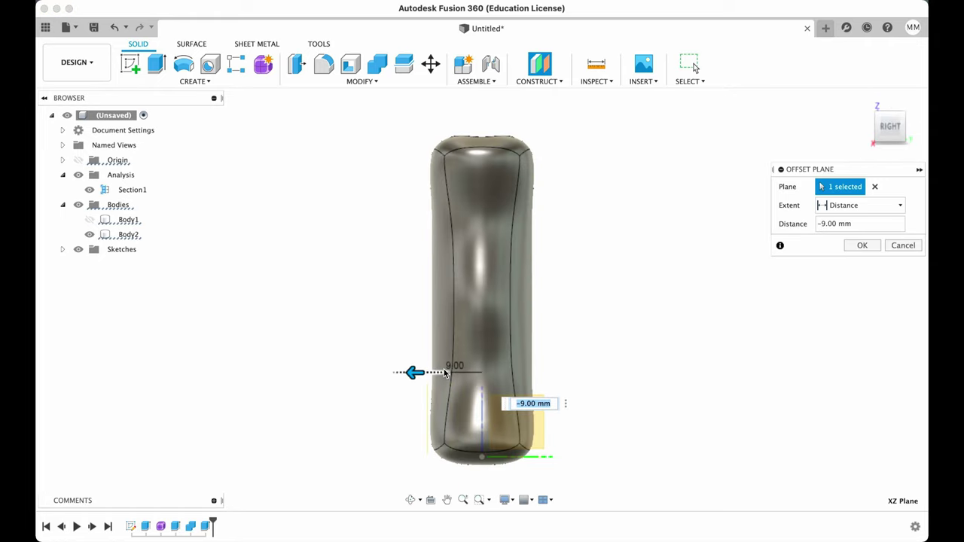
pyautogui.click(863, 246)
pyautogui.click(863, 99)
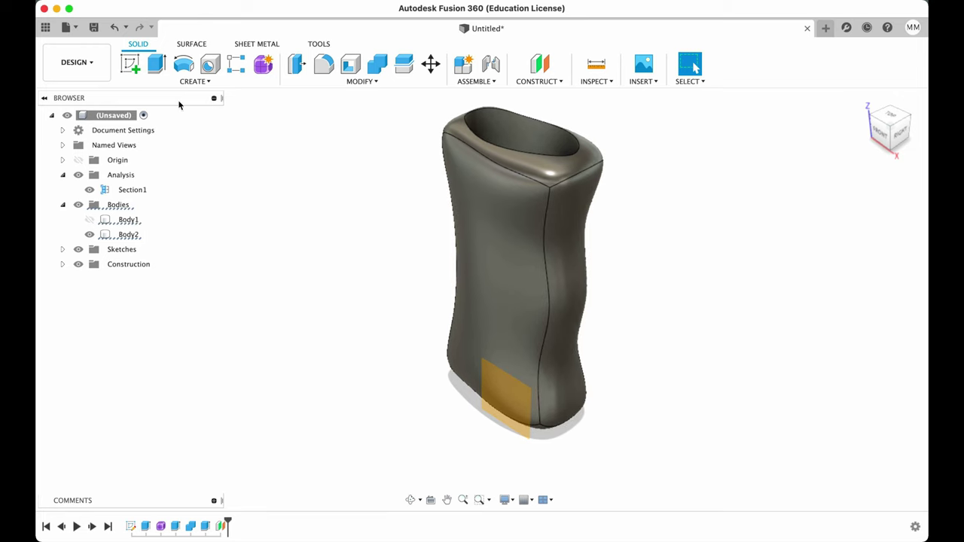
# - Start a sketch on the offset plane and create a text on path along the body's straighter long edge
pyautogui.click(129, 64)
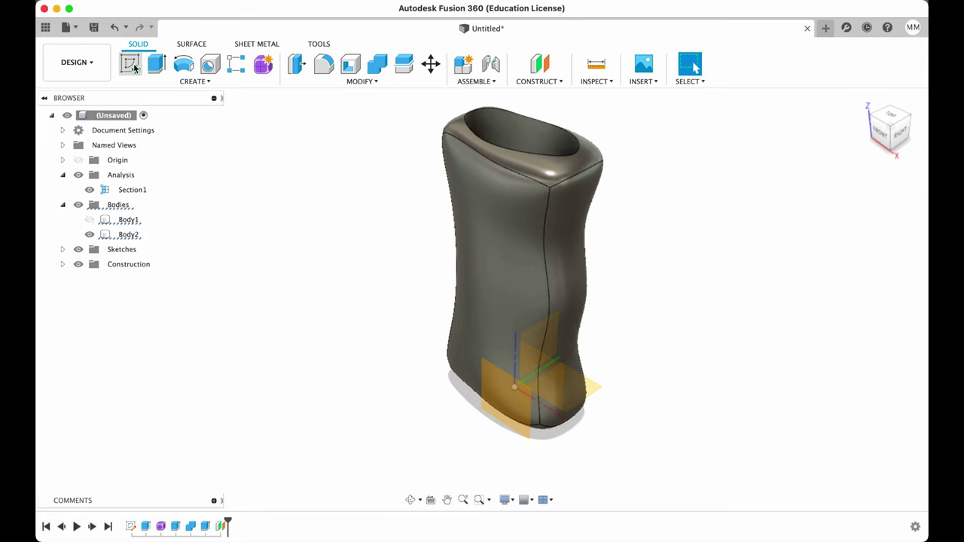
pyautogui.click(502, 395)
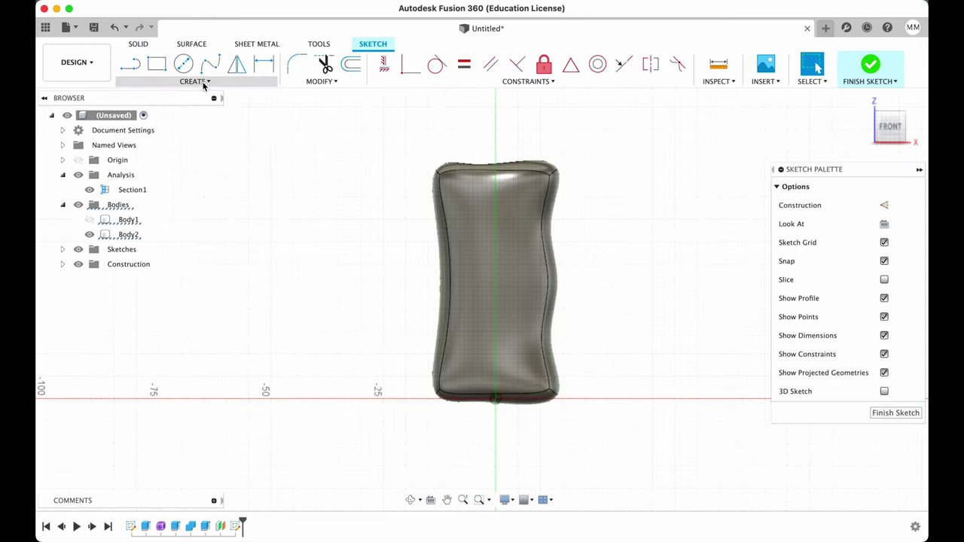
pyautogui.click(202, 83)
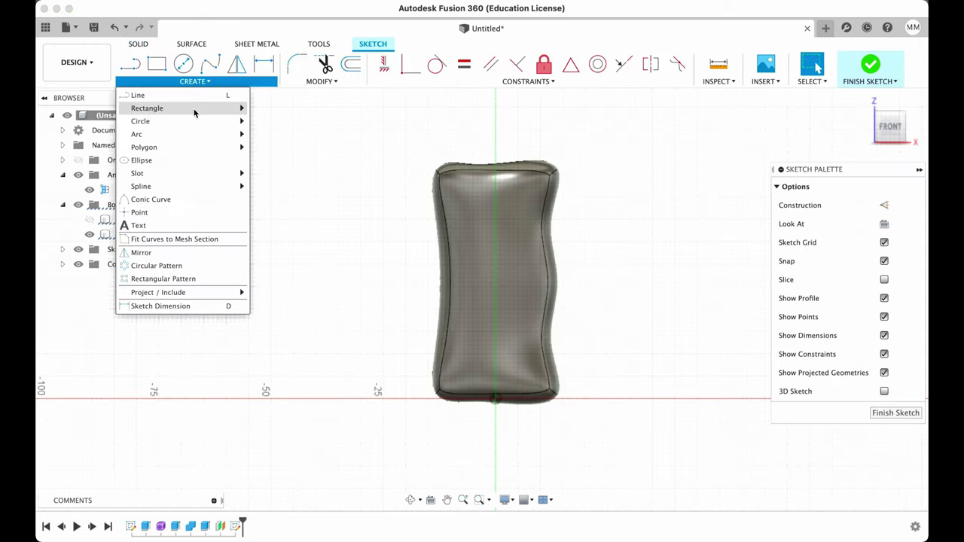
pyautogui.click(155, 230)
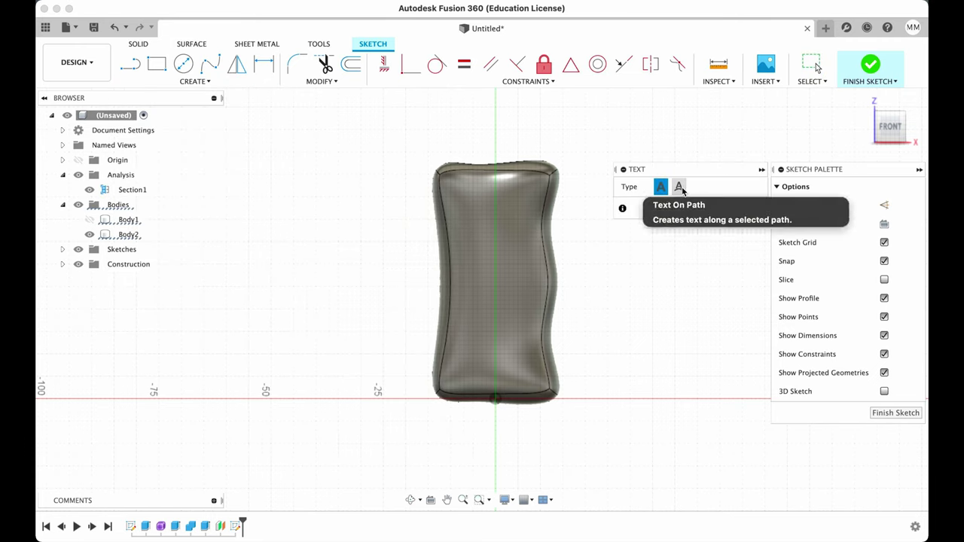
pyautogui.click(680, 188)
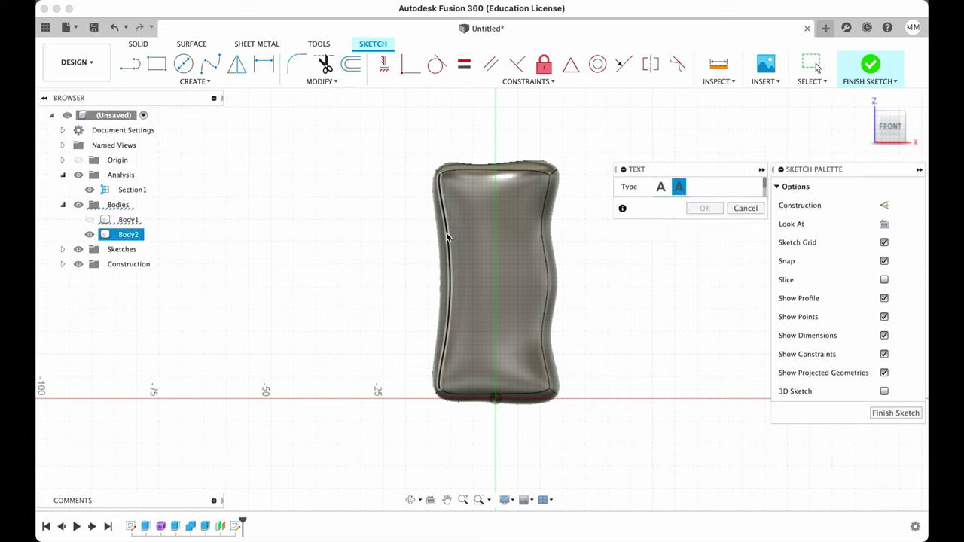
pyautogui.click(451, 276)
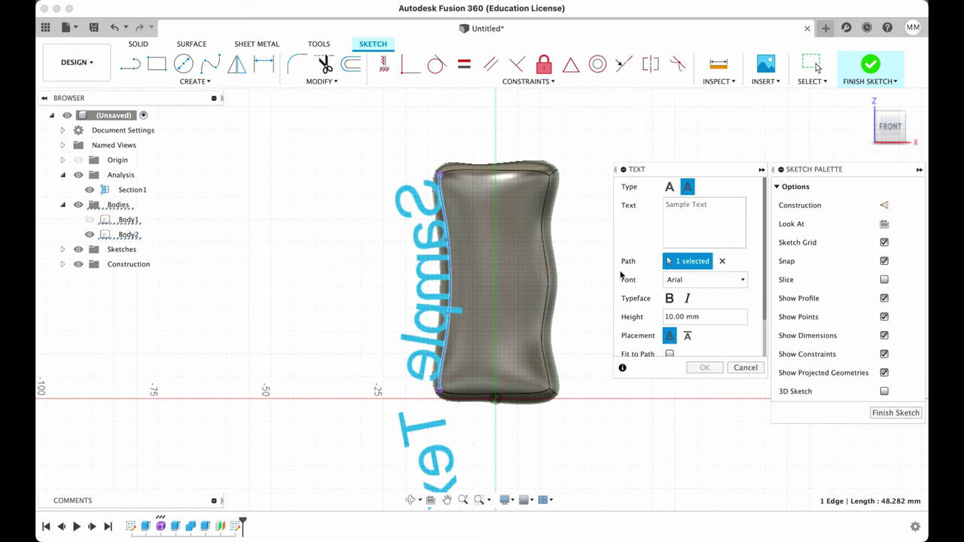
# - Place the text on the inner side of the path, fit it to the path, and make it read SUBSCRIBE
pyautogui.click(688, 336)
pyautogui.scroll(-2, 697, 316)
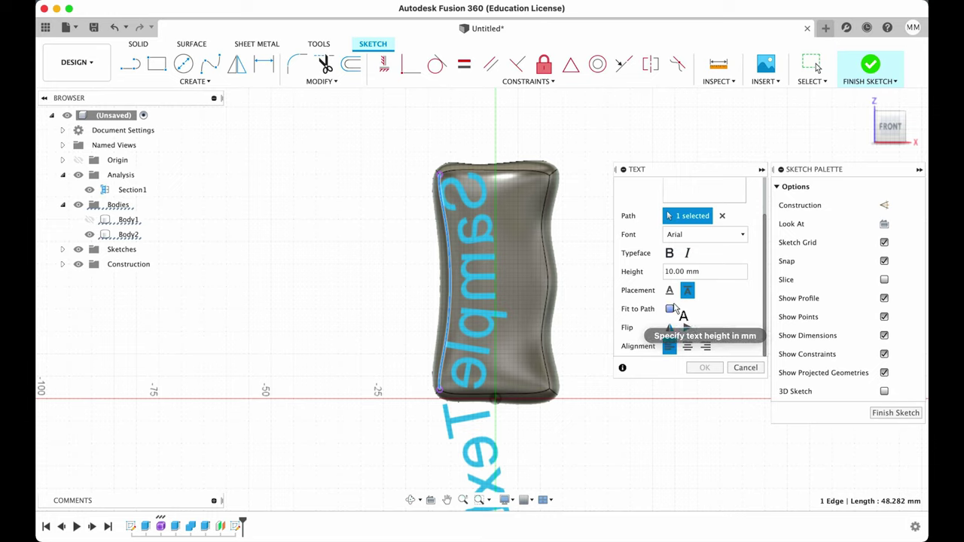
pyautogui.click(670, 329)
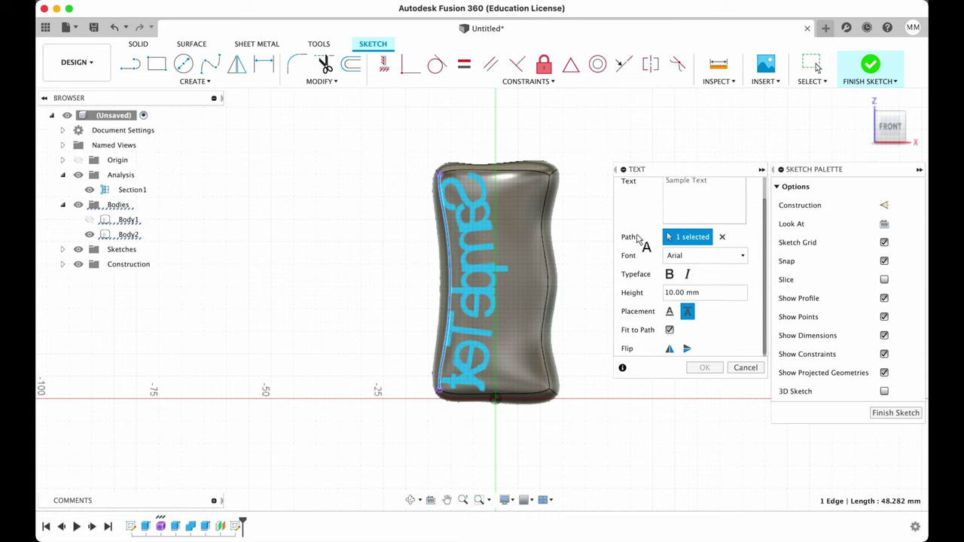
pyautogui.scroll(2, 718, 211)
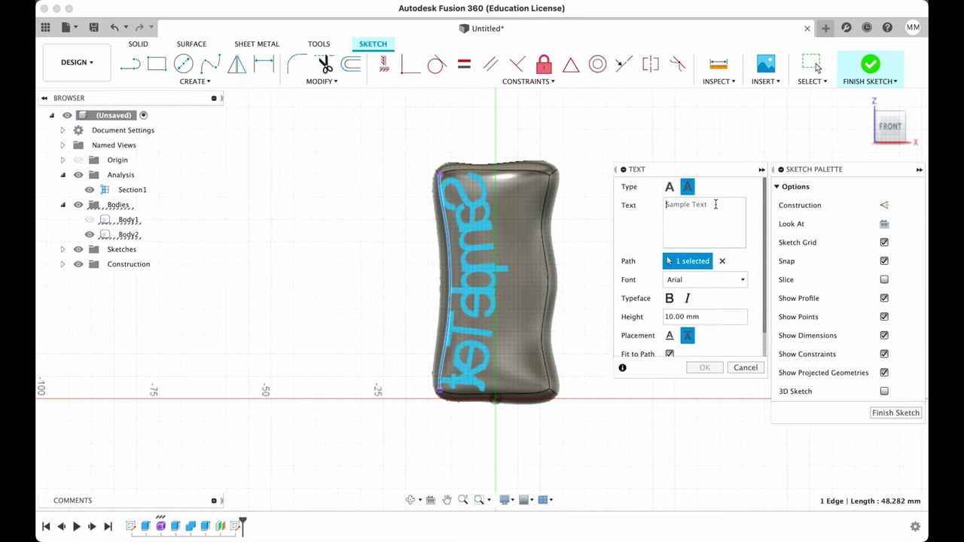
pyautogui.write('SUBSCRIBE')
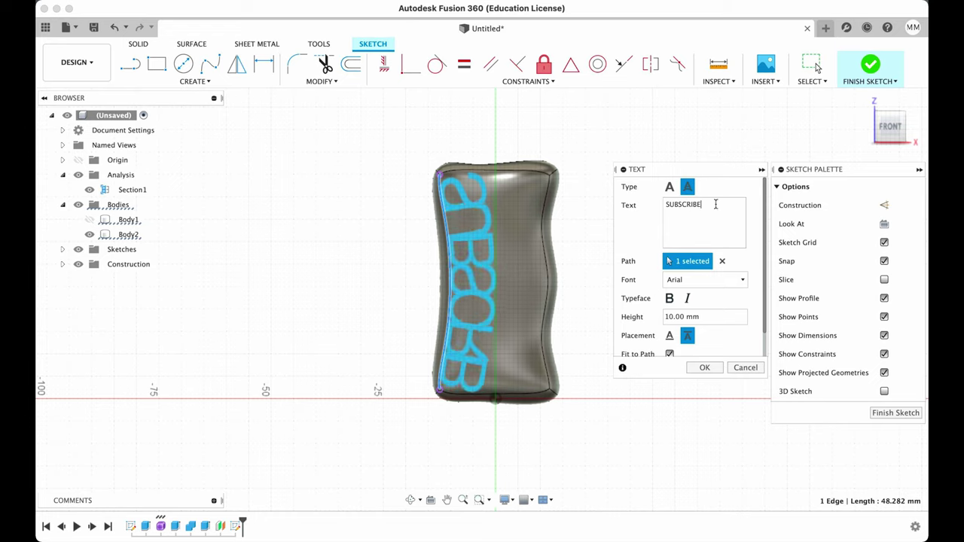
# - Set the height of the SUBSCRIBE text to 4 mm
pyautogui.scroll(-1, 696, 308)
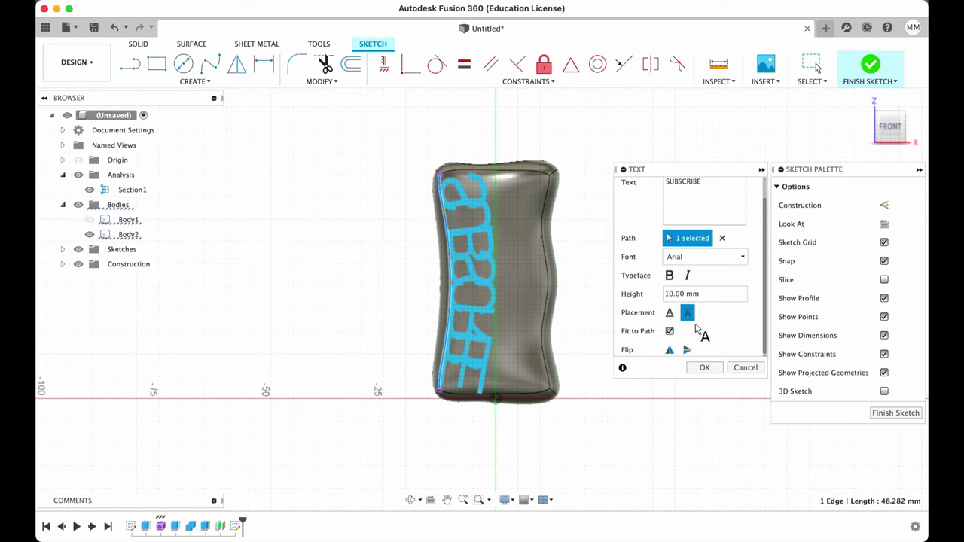
pyautogui.click(672, 293)
pyautogui.press('Delete')
pyautogui.press('Delete')
pyautogui.press('Delete')
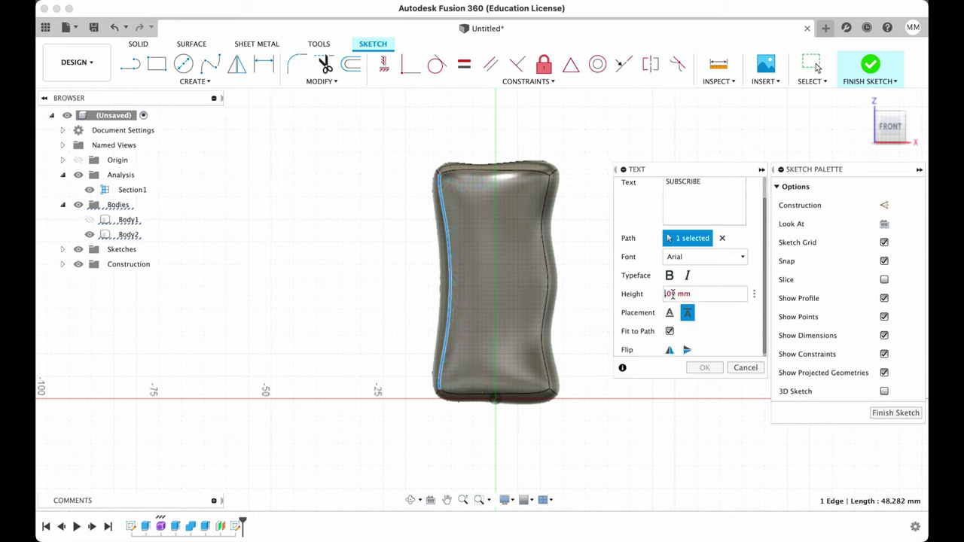
pyautogui.write('8')
pyautogui.press('BackSpace')
pyautogui.write('6')
pyautogui.press('BackSpace')
pyautogui.write('4')
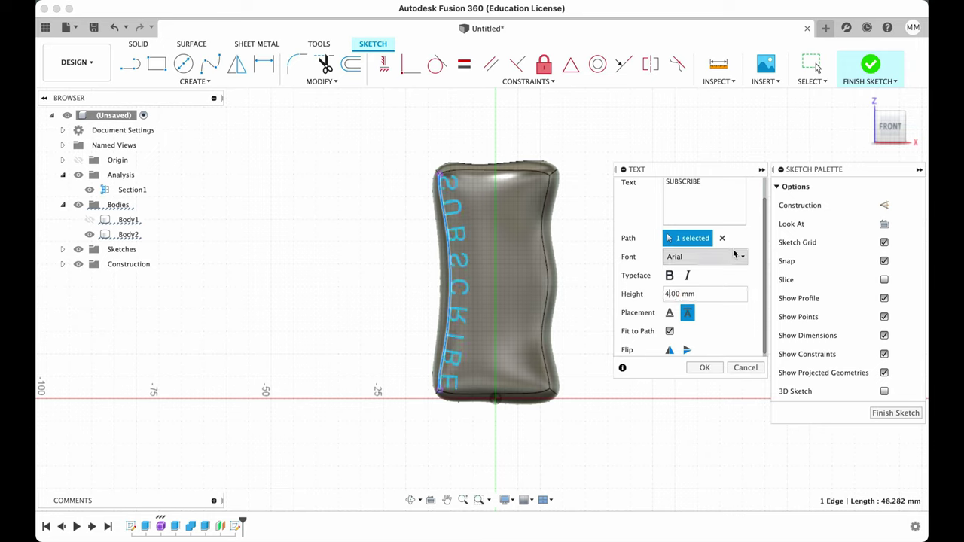
# - Flip the text horizontally so it reads upward along the path, and format it in bold Copperplate
pyautogui.click(669, 350)
pyautogui.click(670, 277)
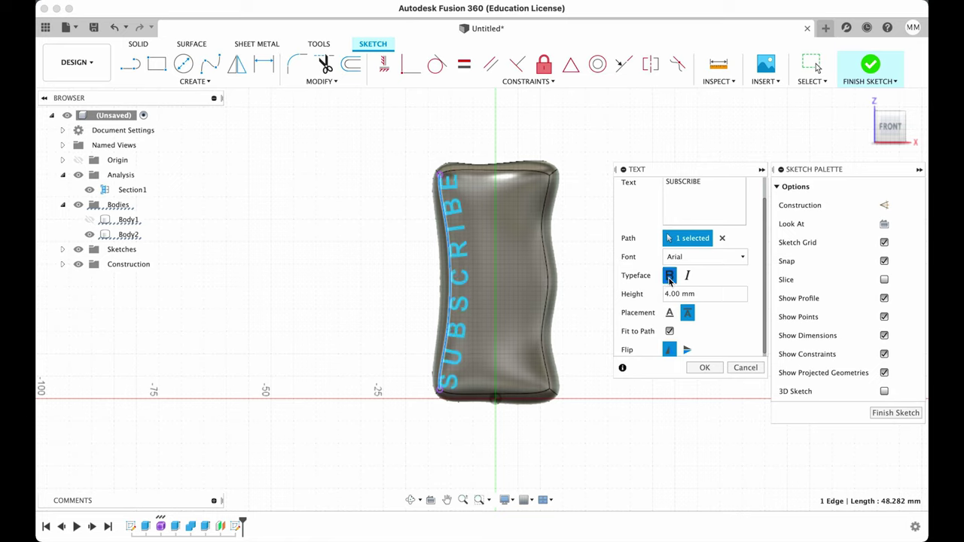
pyautogui.click(685, 256)
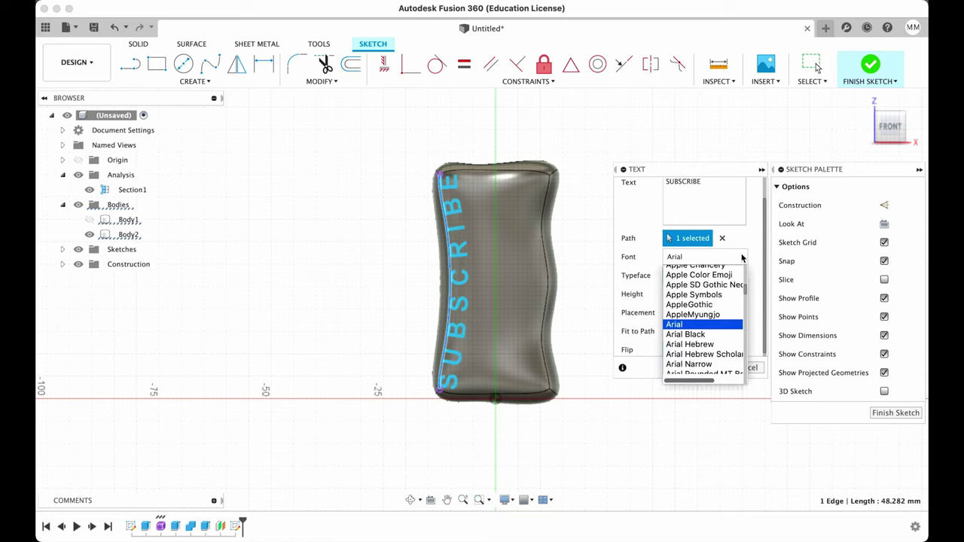
pyautogui.scroll(-3, 714, 356)
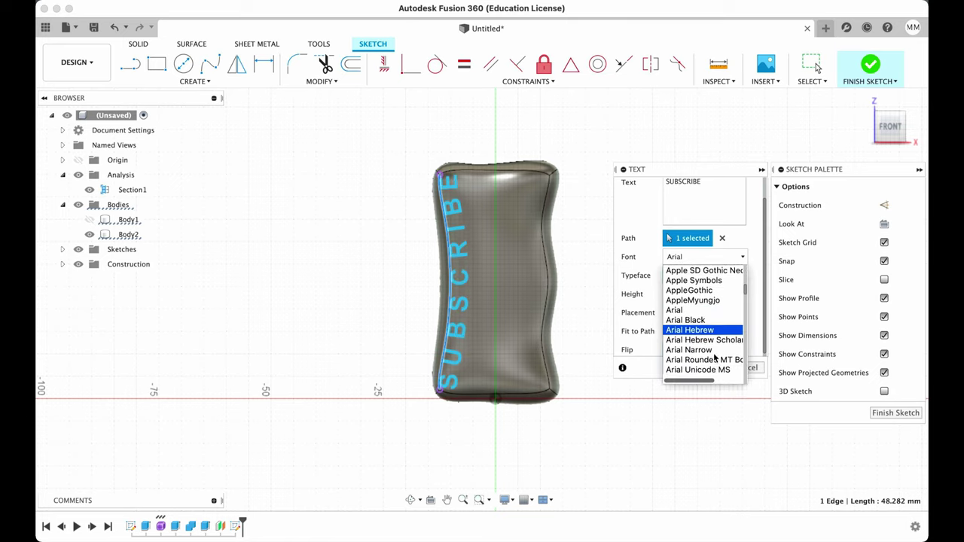
pyautogui.click(712, 341)
pyautogui.click(706, 258)
pyautogui.click(713, 348)
pyautogui.scroll(-2, 740, 259)
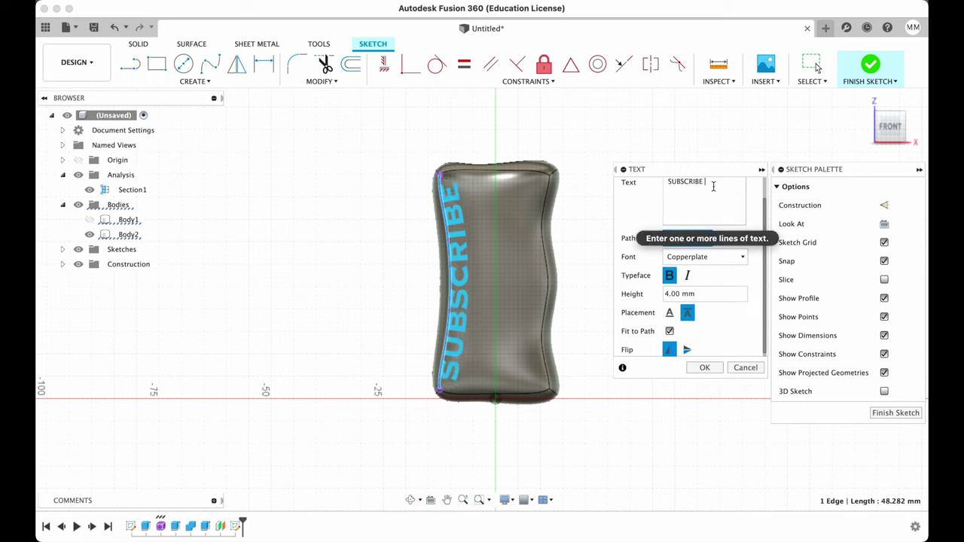
# - Add leading spaces in front of SUBSCRIBE to shift it along the path, then accept the text and finish the sketch
pyautogui.click(666, 184)
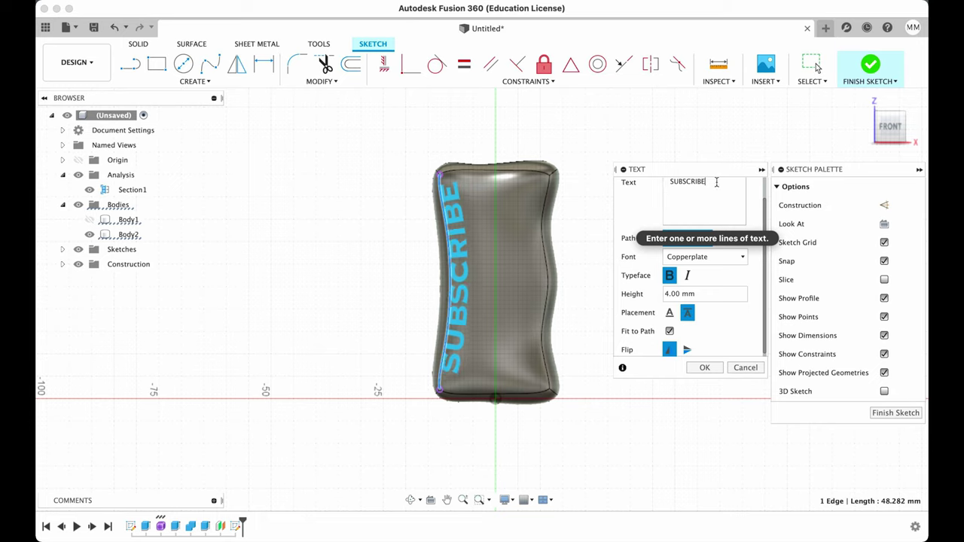
pyautogui.click(704, 367)
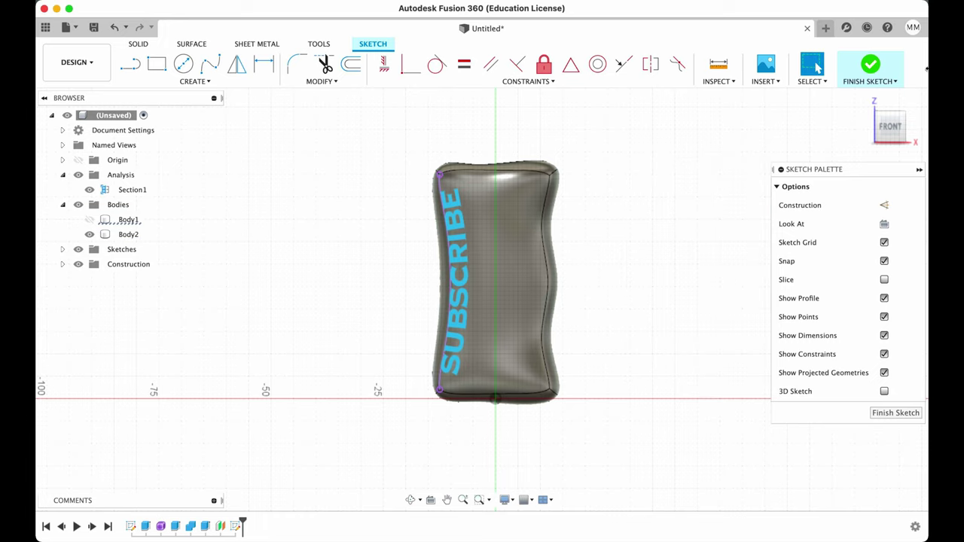
pyautogui.click(871, 66)
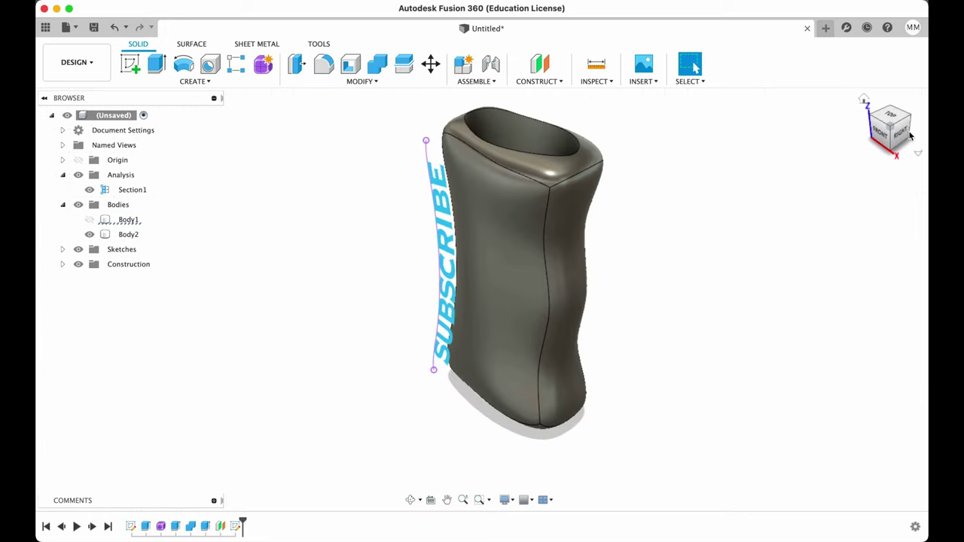
# - Extrude the SUBSCRIBE text -4 mm into the hollowed body with the Cut operation
pyautogui.click(879, 130)
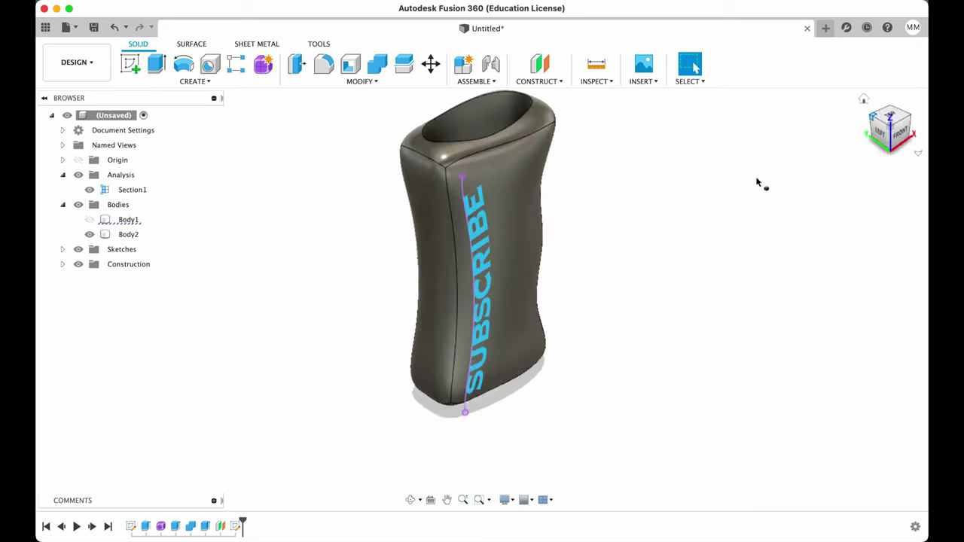
pyautogui.click(155, 66)
pyautogui.click(478, 205)
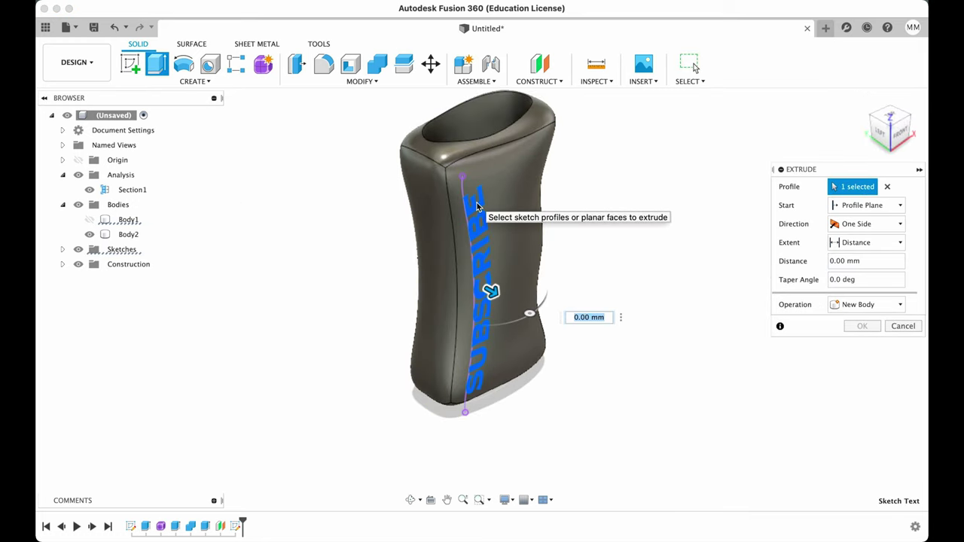
pyautogui.moveTo(491, 290); pyautogui.dragTo(517, 282)
pyautogui.click(879, 133)
pyautogui.moveTo(495, 323)
pyautogui.mouseDown()
pyautogui.moveTo(518, 323)
pyautogui.moveTo(493, 323)
pyautogui.mouseUp()
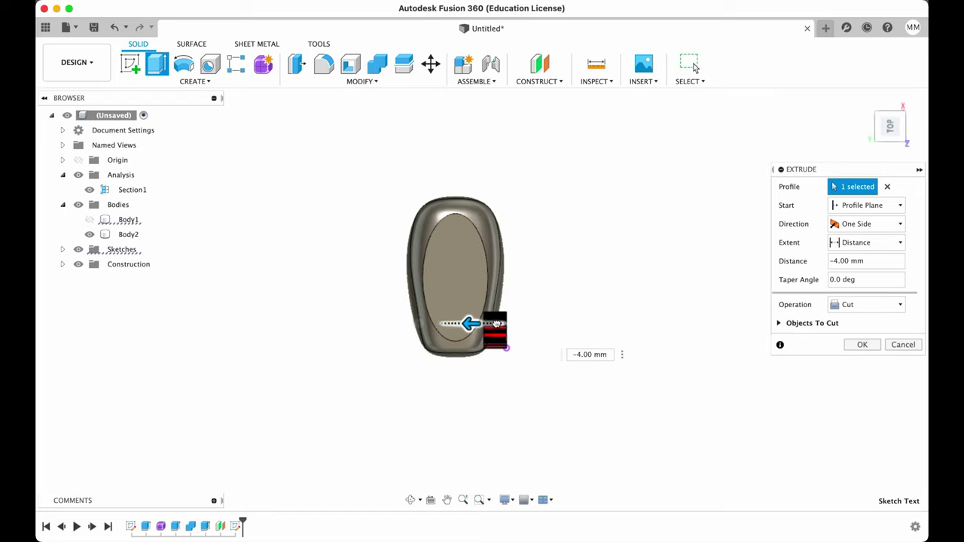
pyautogui.click(907, 141)
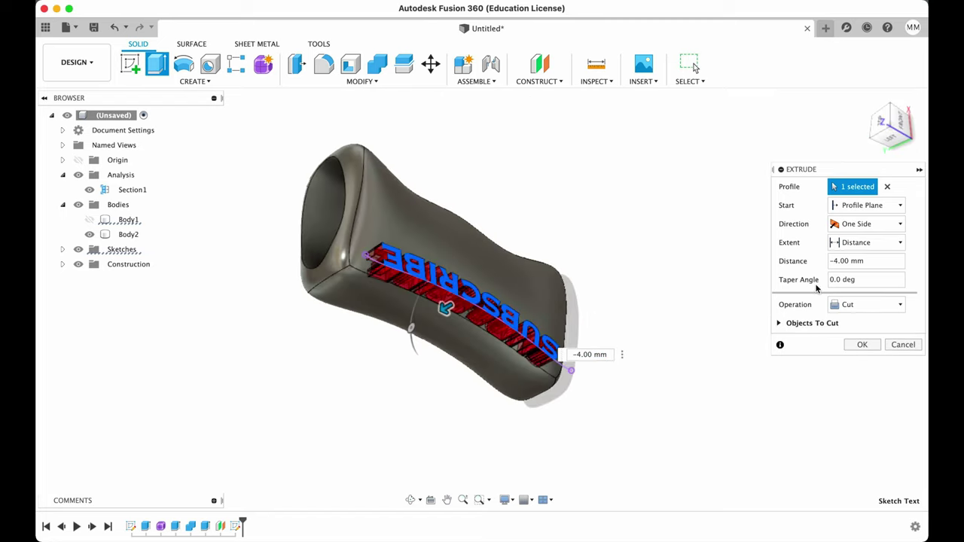
pyautogui.click(863, 345)
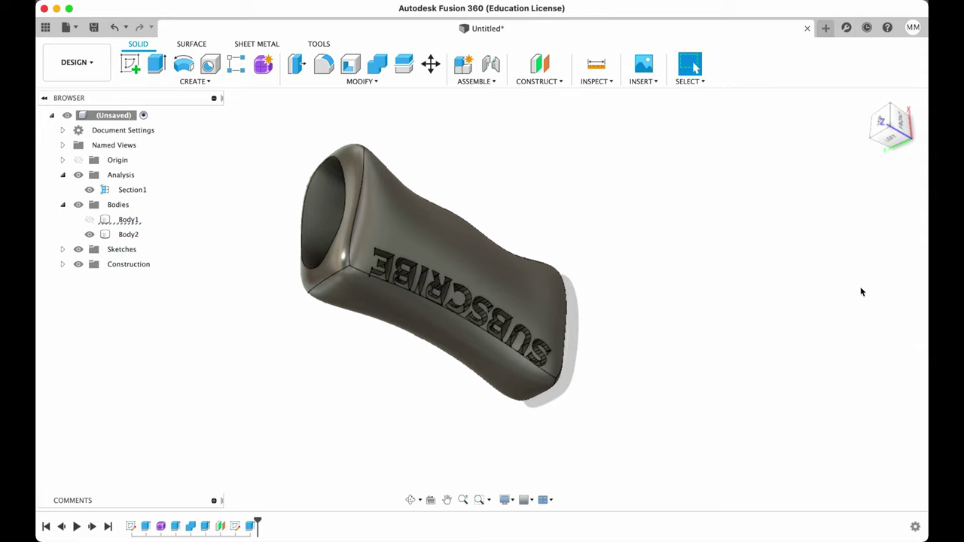
# - Check the engraved lettering on the body and switch to the Render workspace
pyautogui.click(877, 126)
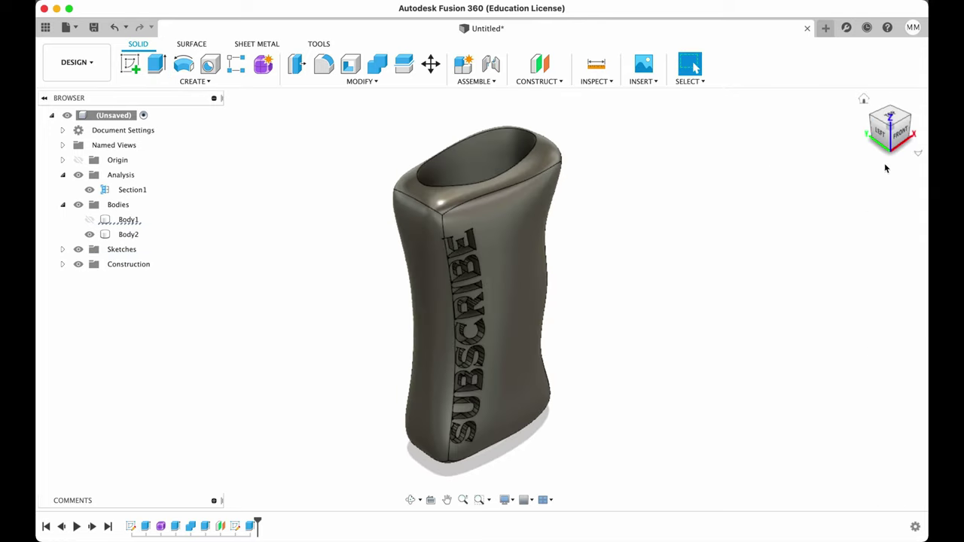
pyautogui.moveTo(901, 137); pyautogui.dragTo(855, 89)
pyautogui.moveTo(543, 301)
pyautogui.keyDown('shift'); pyautogui.mouseDown(button='middle')
pyautogui.moveTo(555, 339)
pyautogui.moveTo(550, 278)
pyautogui.moveTo(489, 294)
pyautogui.moveTo(519, 327)
pyautogui.moveTo(535, 320)
pyautogui.mouseUp(button='middle'); pyautogui.keyUp('shift')
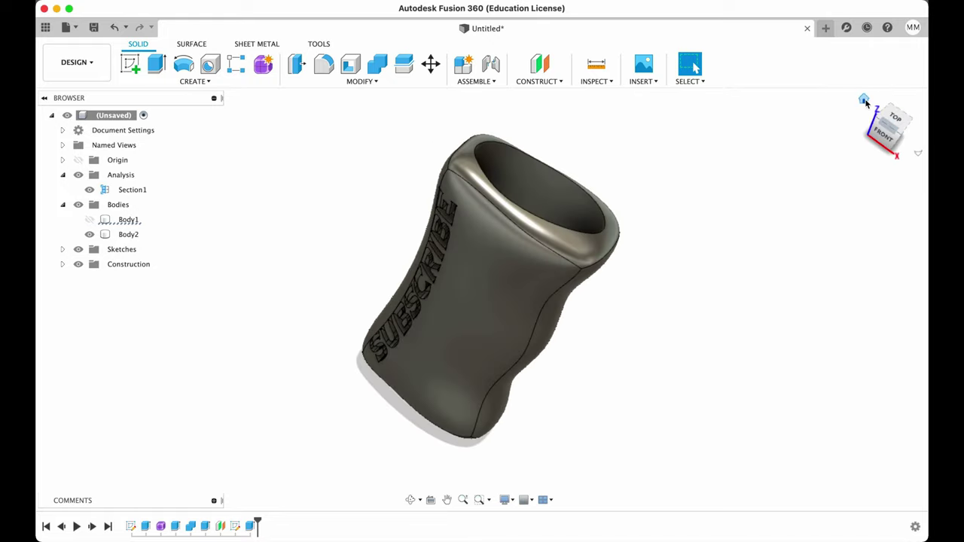
pyautogui.click(864, 101)
pyautogui.click(76, 62)
pyautogui.click(65, 135)
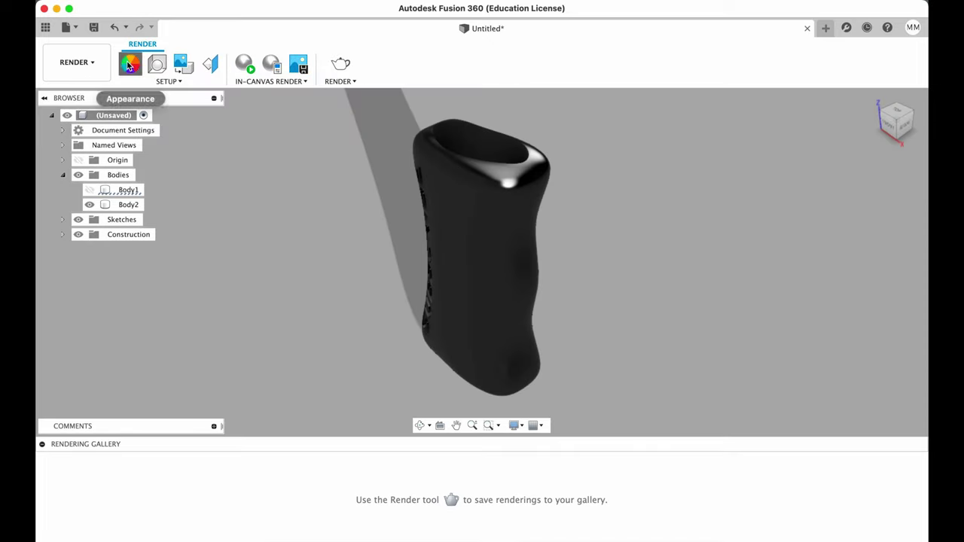
# - Apply the Aluminum - Anodized Glossy (Grey) appearance to the hollowed body
pyautogui.click(130, 63)
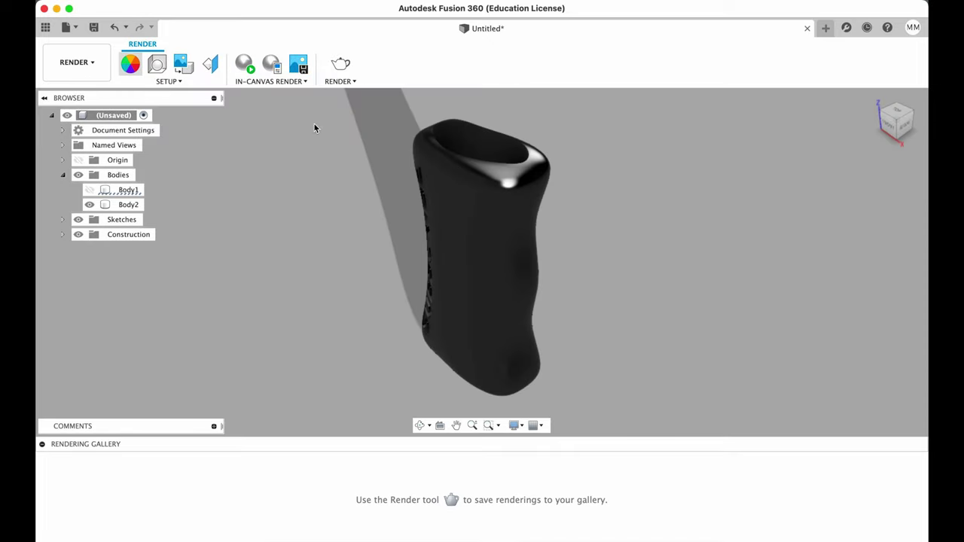
pyautogui.scroll(-5, 751, 302)
pyautogui.click(693, 279)
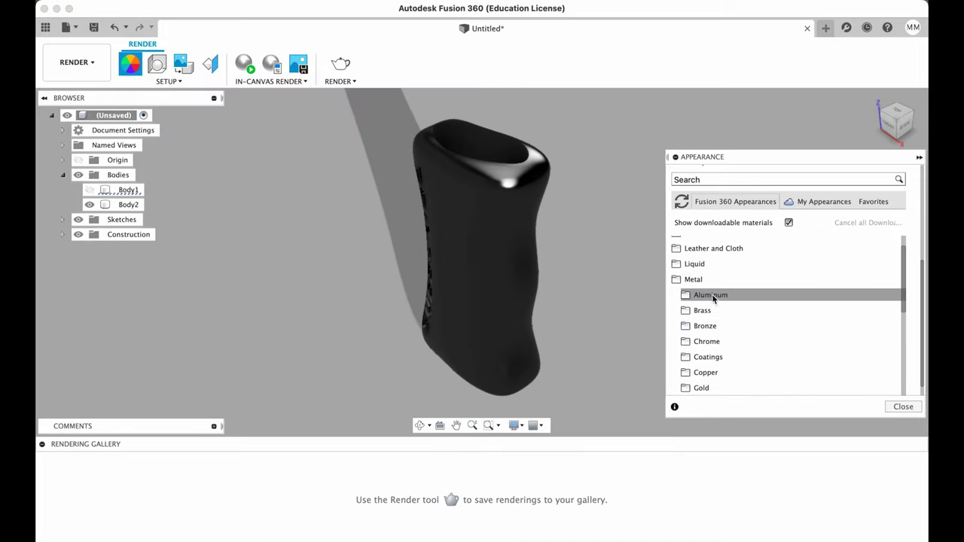
pyautogui.click(692, 283)
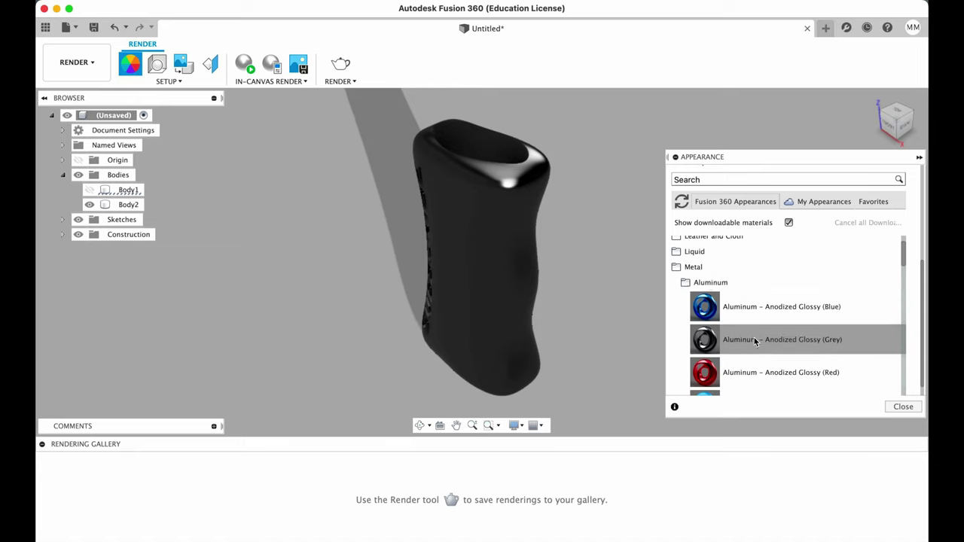
pyautogui.moveTo(655, 275); pyautogui.dragTo(482, 264)
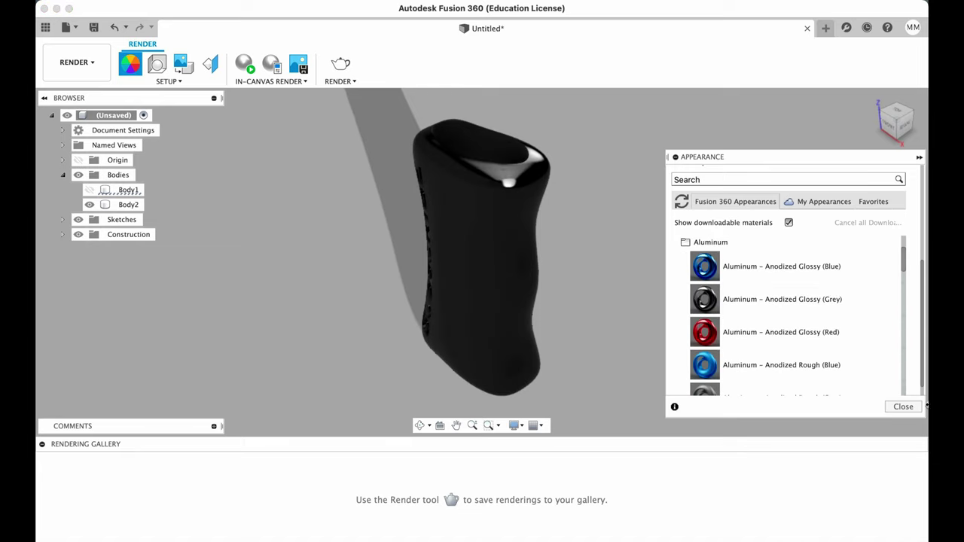
pyautogui.click(903, 407)
# - Preview the body with an in-canvas render from the side engraved with SUBSCRIBE, and stop the render
pyautogui.click(244, 64)
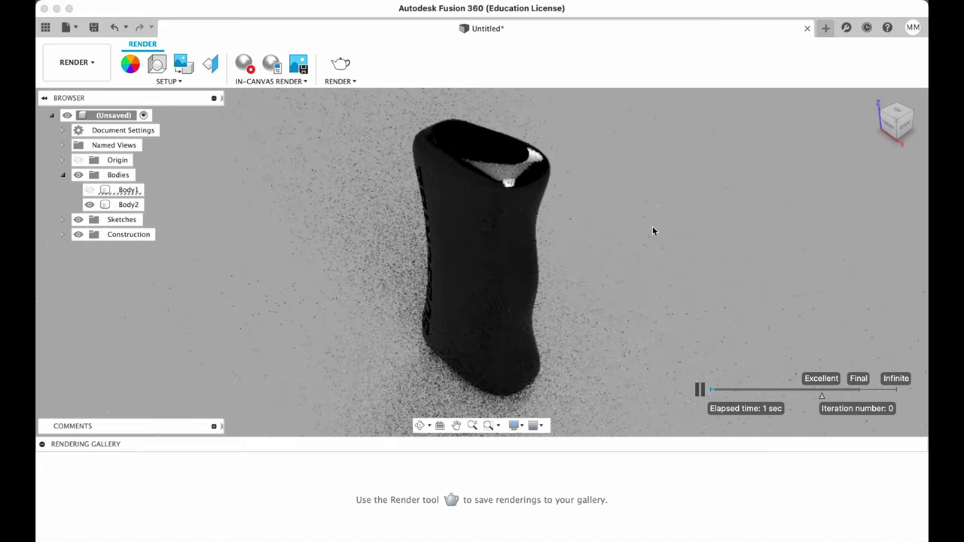
pyautogui.click(894, 123)
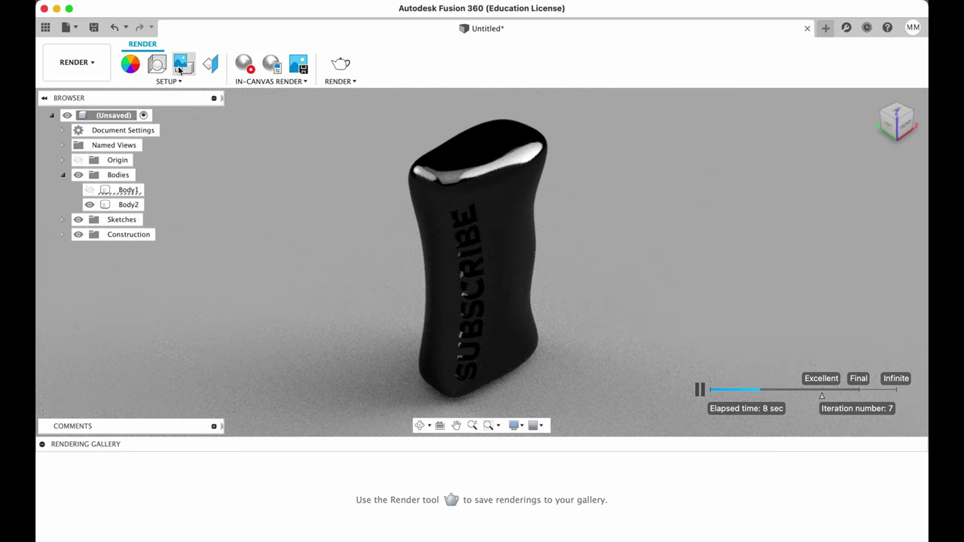
pyautogui.click(244, 63)
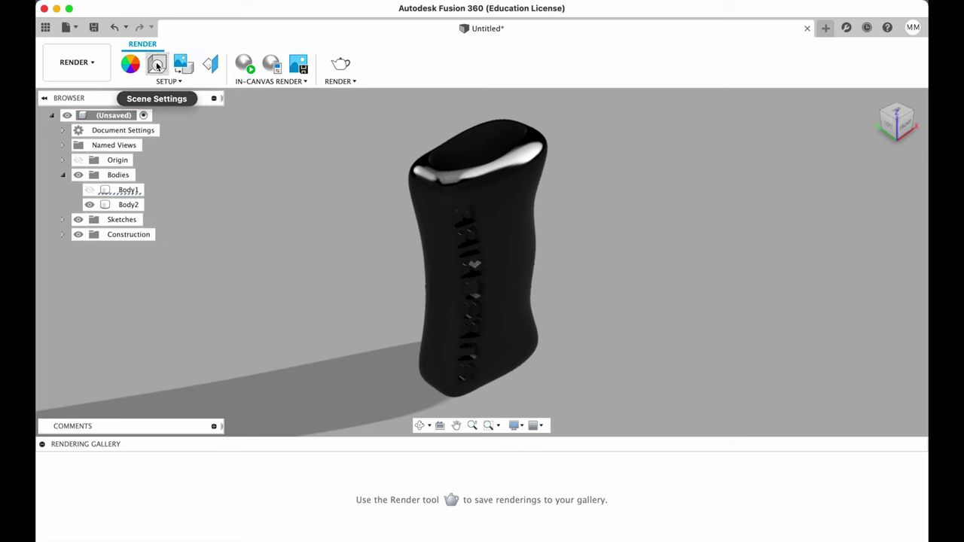
# - Give the scene a cracked desert environment, shown as the background with Flatten Ground enabled
pyautogui.click(157, 63)
pyautogui.scroll(-1, 843, 279)
pyautogui.click(768, 173)
pyautogui.click(859, 217)
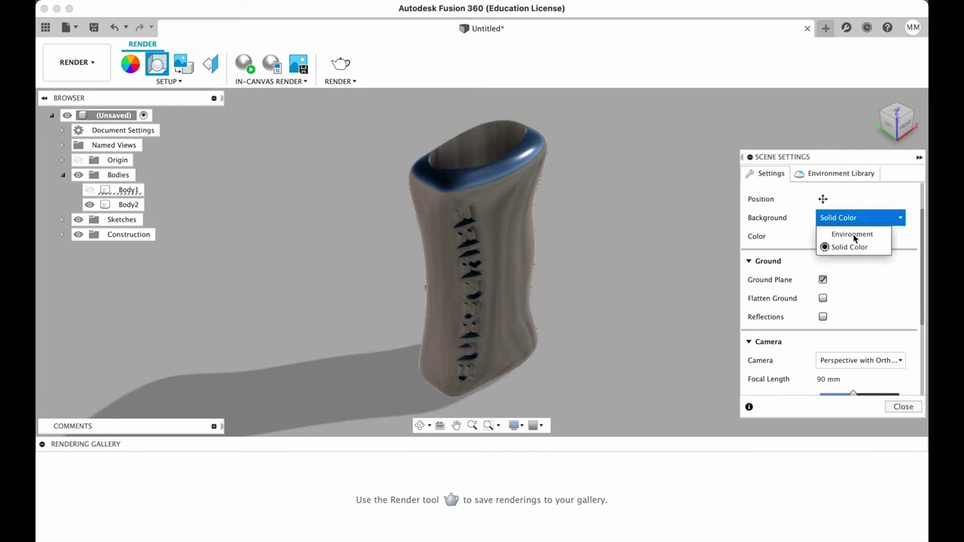
pyautogui.click(840, 234)
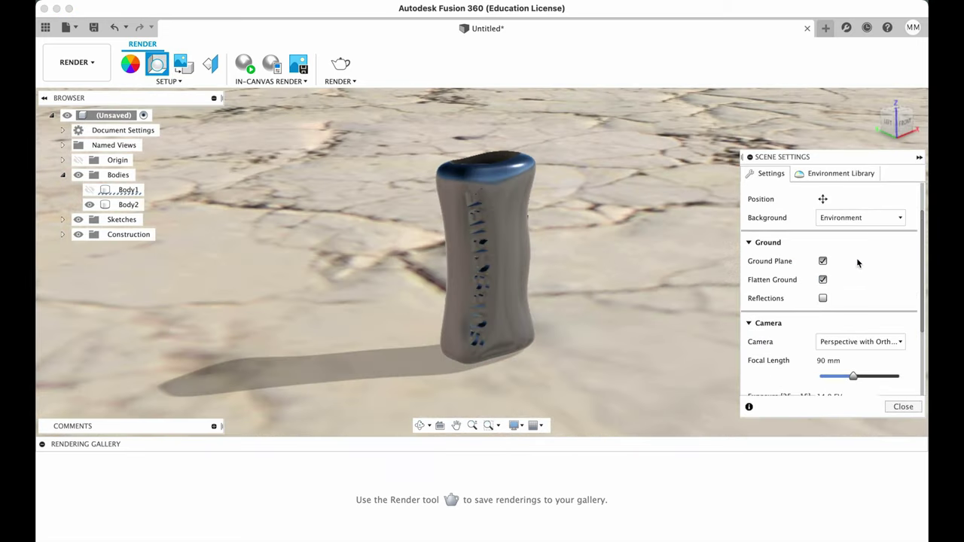
# - Set the scene camera's focal length to 52 mm and its exposure to 14.1 EV
pyautogui.scroll(-3, 857, 263)
pyautogui.moveTo(853, 313); pyautogui.dragTo(836, 313)
pyautogui.moveTo(841, 349); pyautogui.dragTo(820, 349)
pyautogui.click(841, 350)
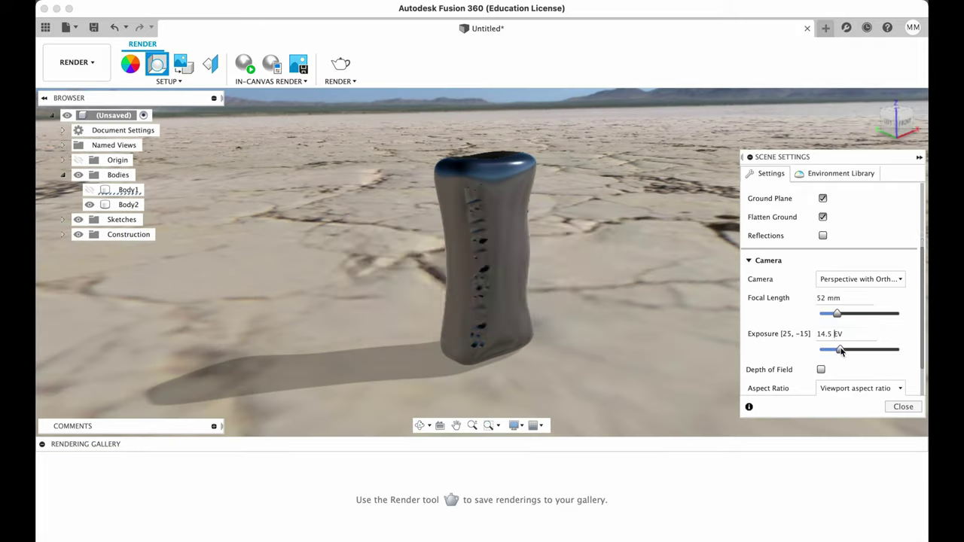
pyautogui.scroll(-2, 796, 382)
pyautogui.moveTo(840, 300)
pyautogui.mouseDown()
pyautogui.moveTo(849, 308)
pyautogui.moveTo(842, 304)
pyautogui.mouseUp()
# - Enable depth of field with the center of focus on the engraved lettering, and start an in-canvas render
pyautogui.scroll(-2, 851, 323)
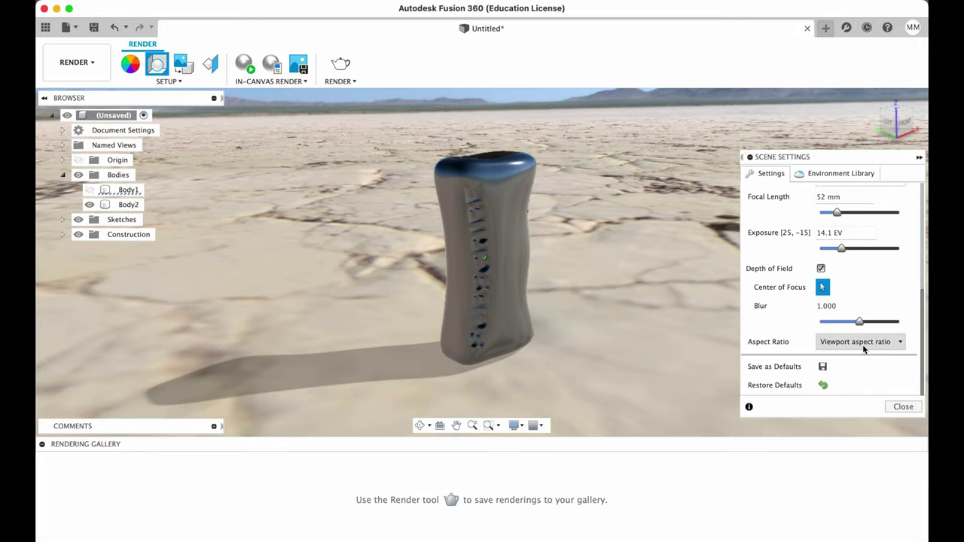
pyautogui.scroll(6, 863, 348)
pyautogui.click(240, 70)
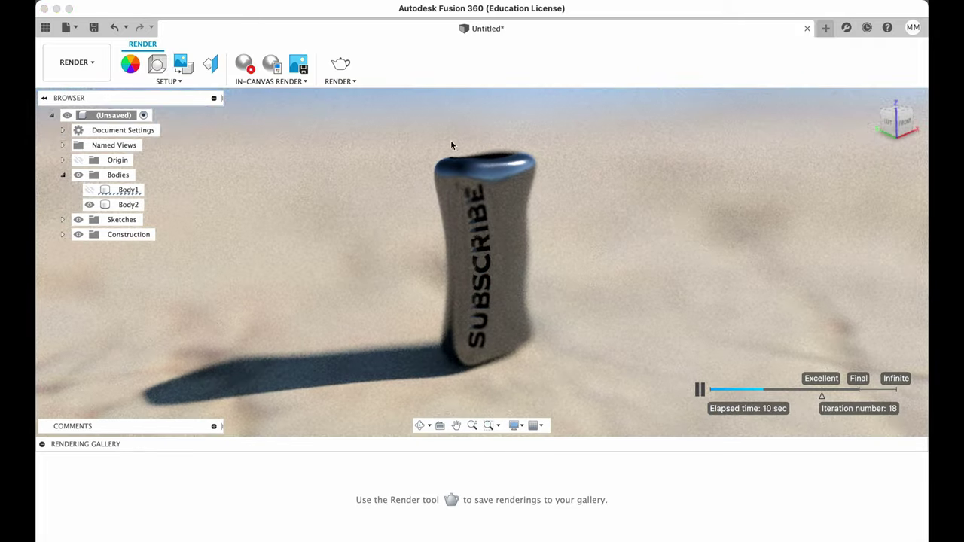
# - Reduce the depth-of-field blur in the scene settings
pyautogui.scroll(-6, 757, 308)
pyautogui.moveTo(860, 323); pyautogui.dragTo(830, 322)
pyautogui.click(903, 407)
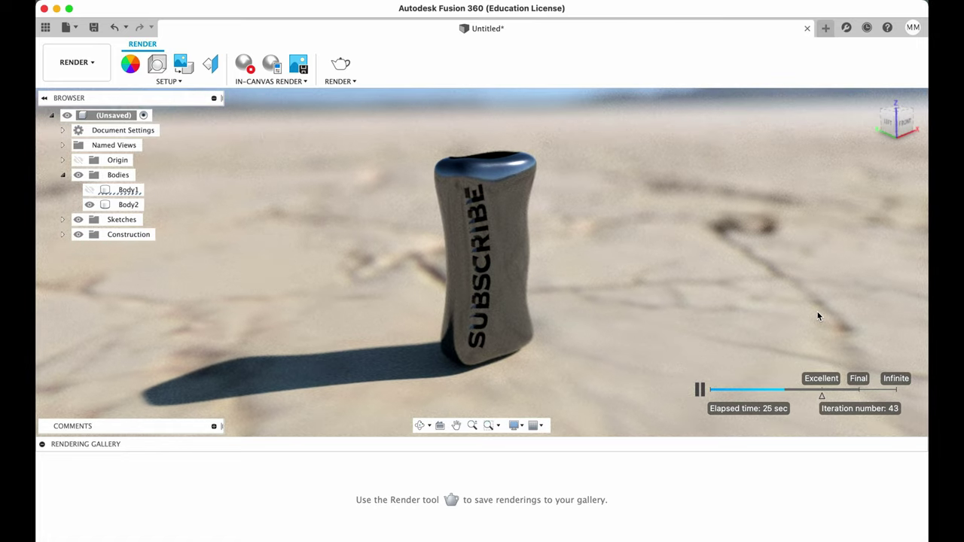
# - Examine the rendered body from several corner and side views
pyautogui.click(912, 115)
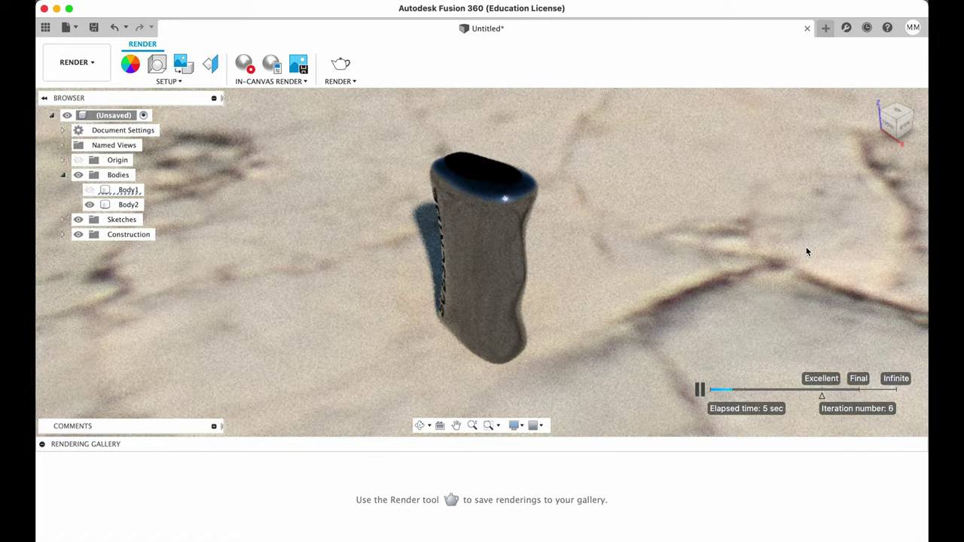
pyautogui.click(913, 128)
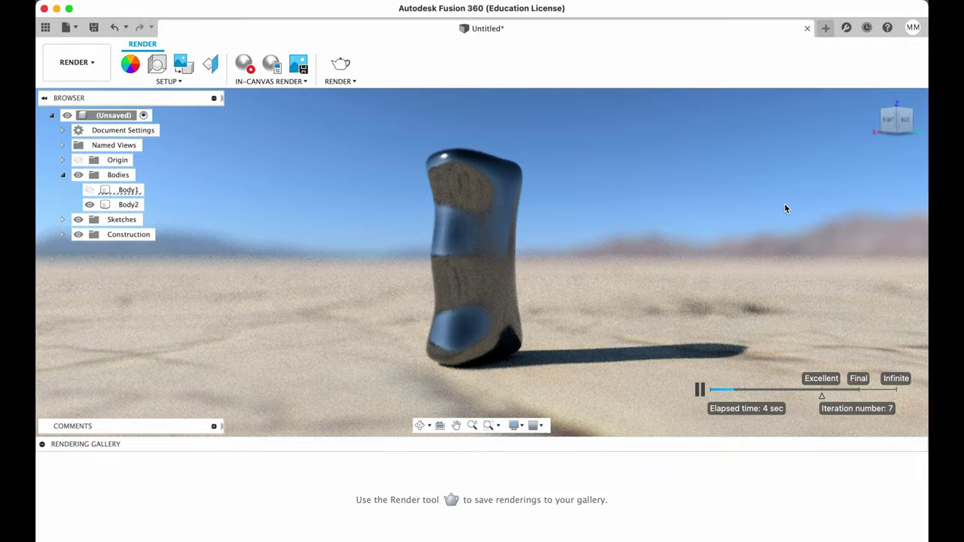
pyautogui.click(906, 114)
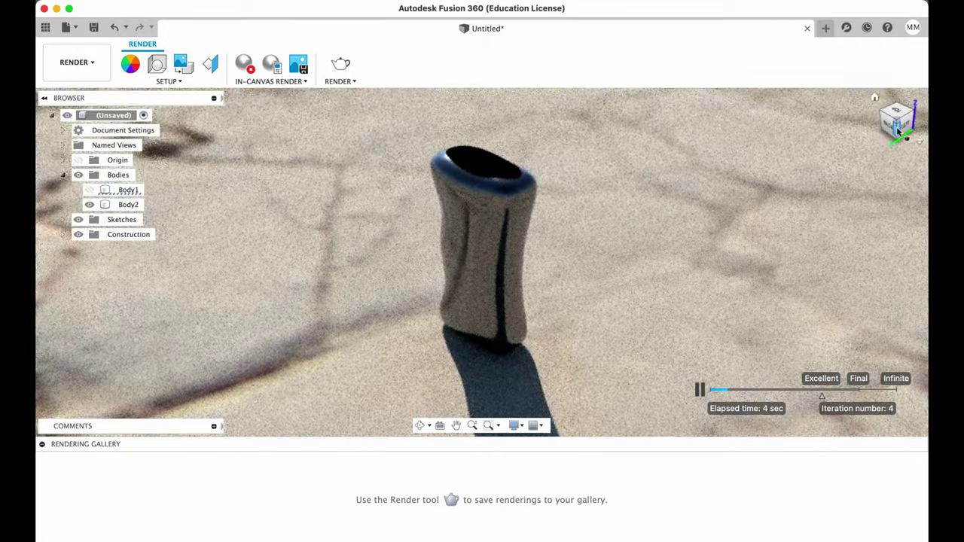
pyautogui.click(898, 132)
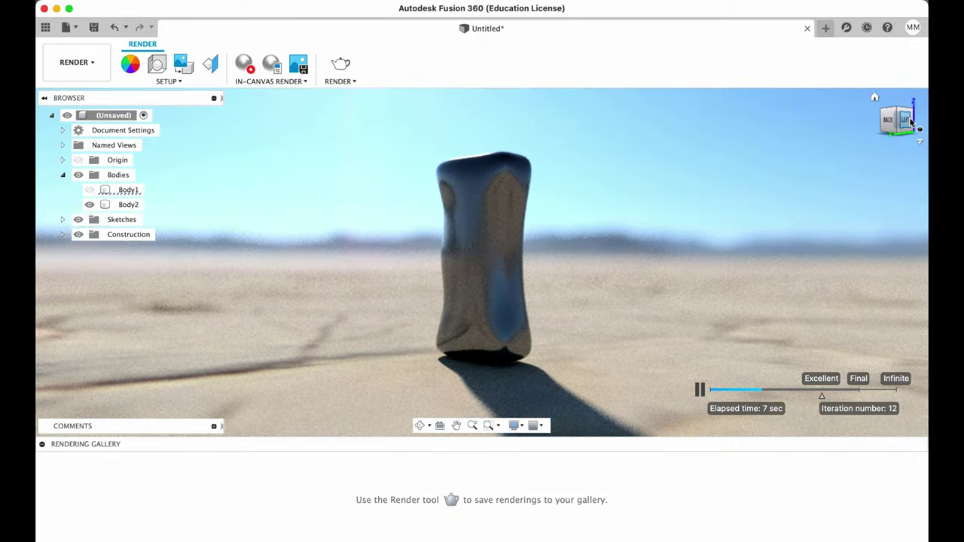
# - Return to the home view, then rotate the environment to 127.7 deg and set its ground scale to about 57.2
pyautogui.click(874, 97)
pyautogui.click(156, 63)
pyautogui.click(822, 247)
pyautogui.moveTo(757, 357); pyautogui.dragTo(834, 365)
pyautogui.moveTo(758, 374); pyautogui.dragTo(824, 380)
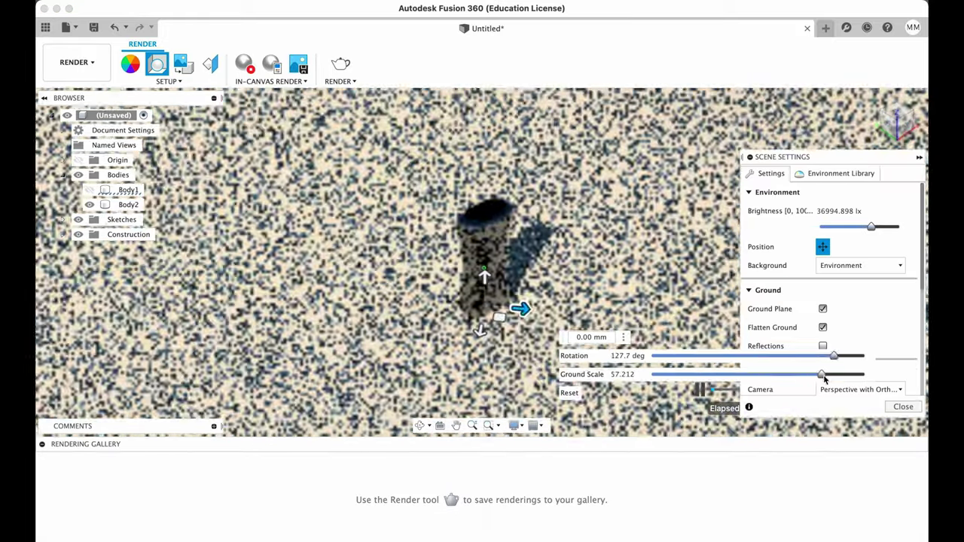
pyautogui.click(823, 247)
pyautogui.click(903, 406)
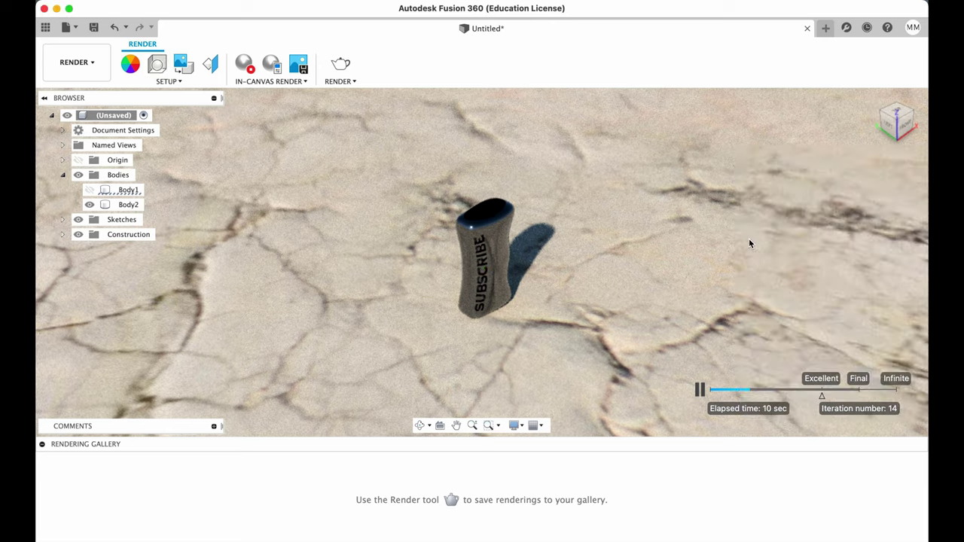